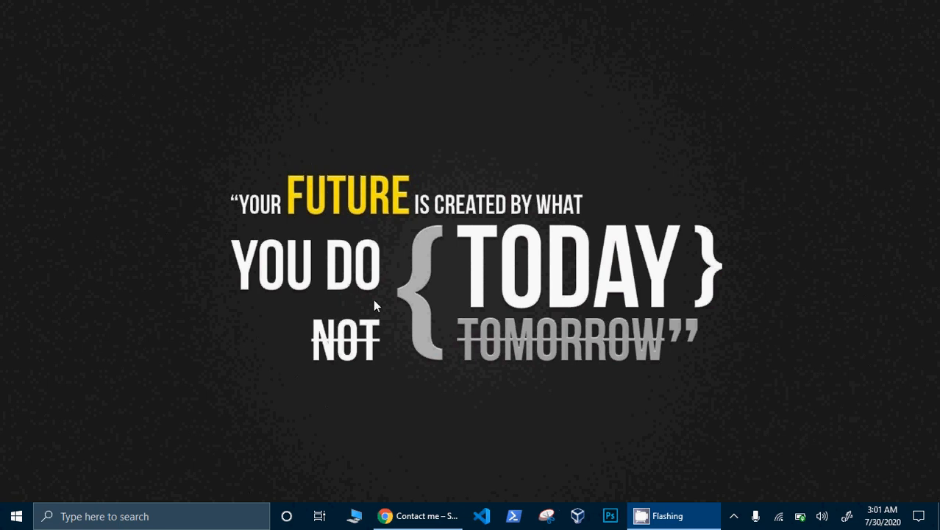
- Bring the Chrome window previewing the site's Contact me page to the front
left_click(417, 516)
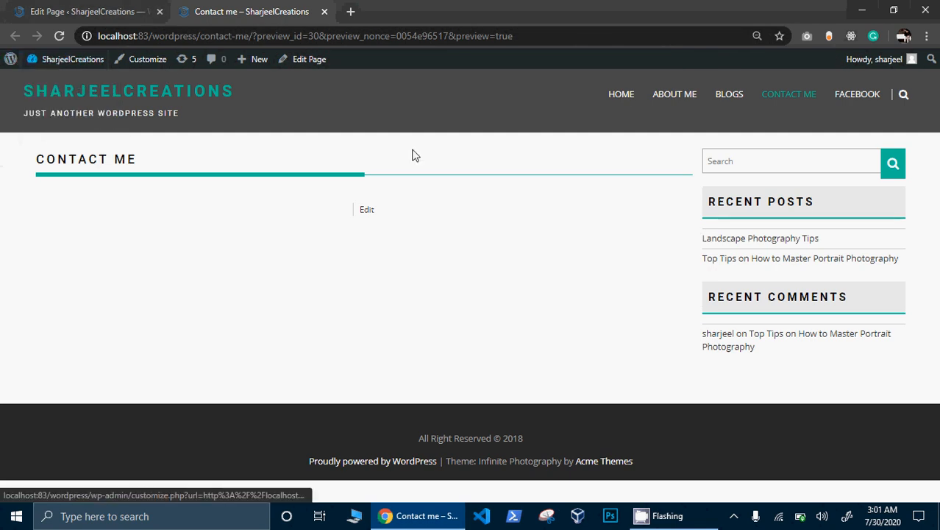
- From the home page, open CONTACT ME and check that its Facebook icon opens the Facebook page
left_click(84, 96)
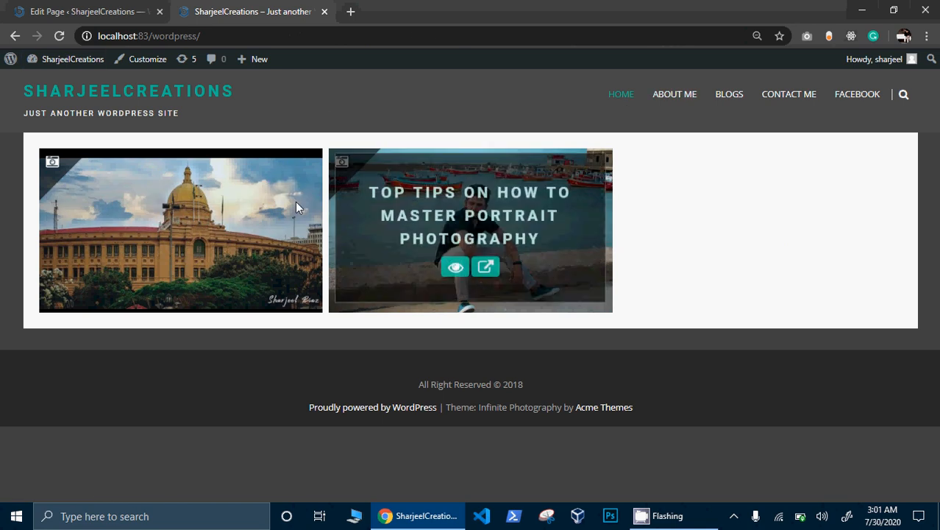
mouse_move(296, 203)
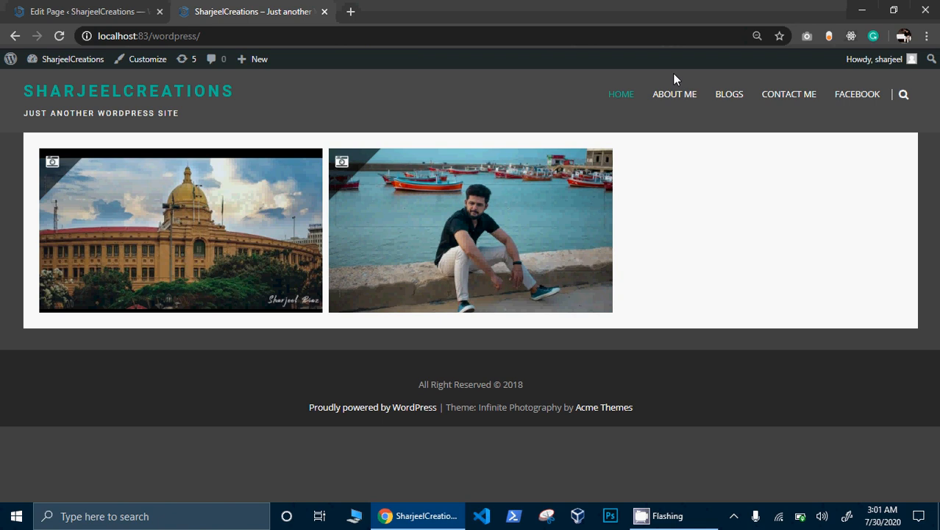
left_click(767, 99)
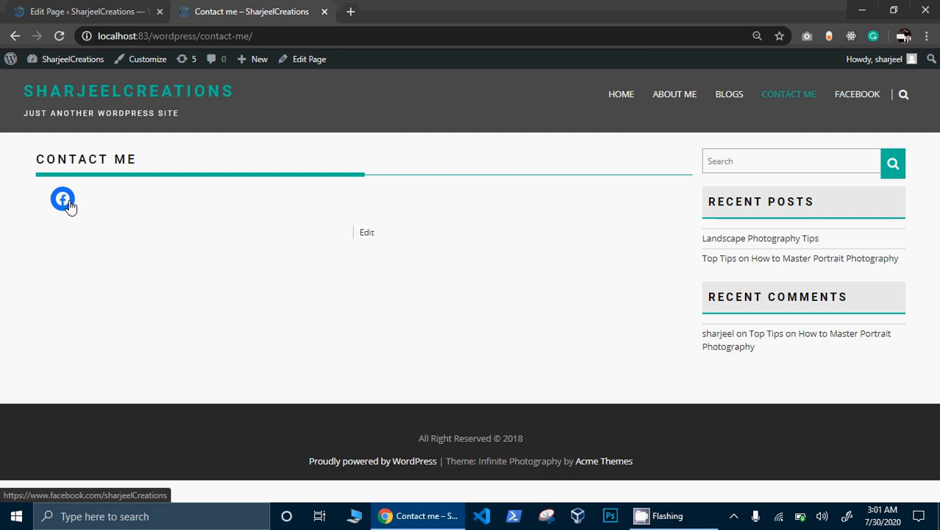
left_click(63, 200)
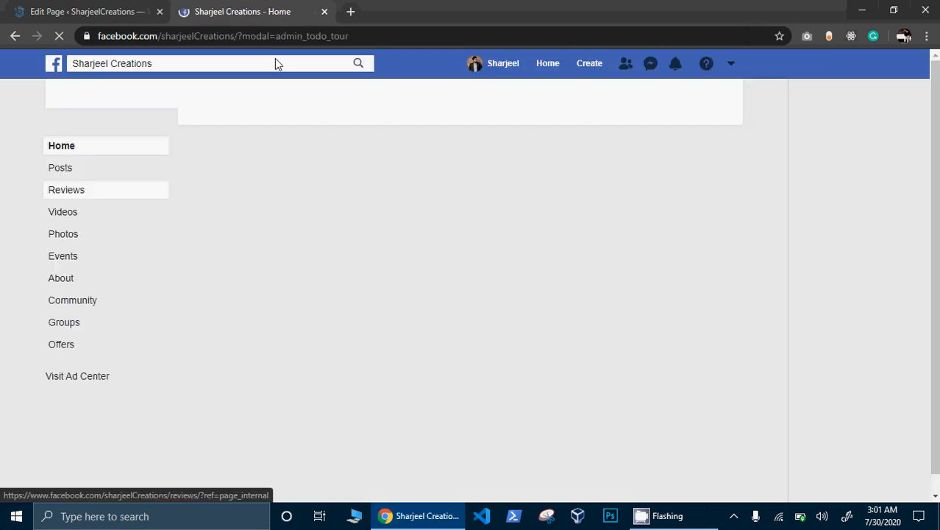
left_click(16, 37)
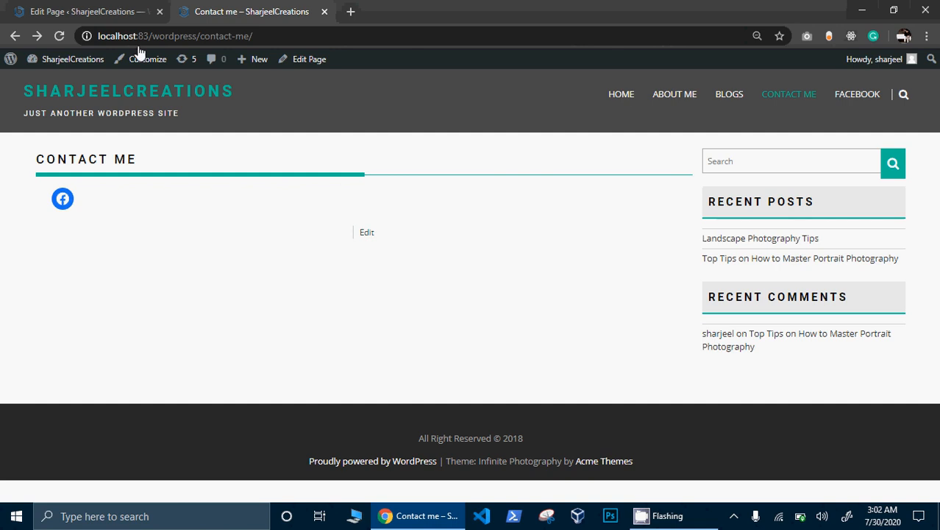
- Go to the Dashboard's Plugins page and scroll through the 10 installed plugins
mouse_move(85, 64)
left_click(66, 80)
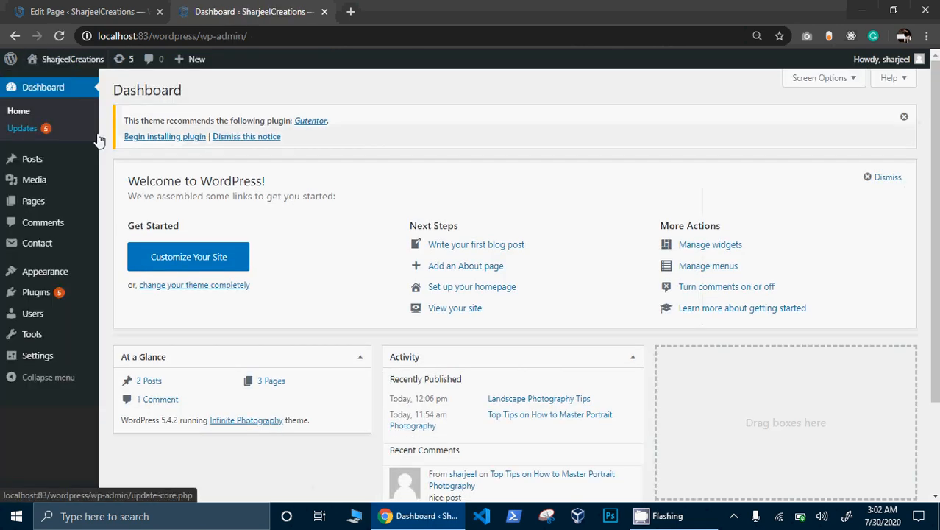
left_click(41, 294)
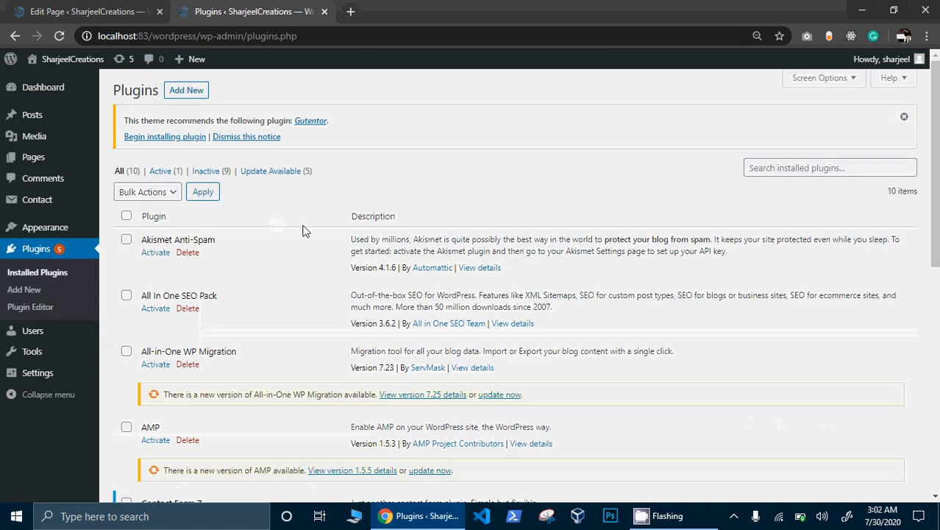
scroll(515, 294, "down", 8)
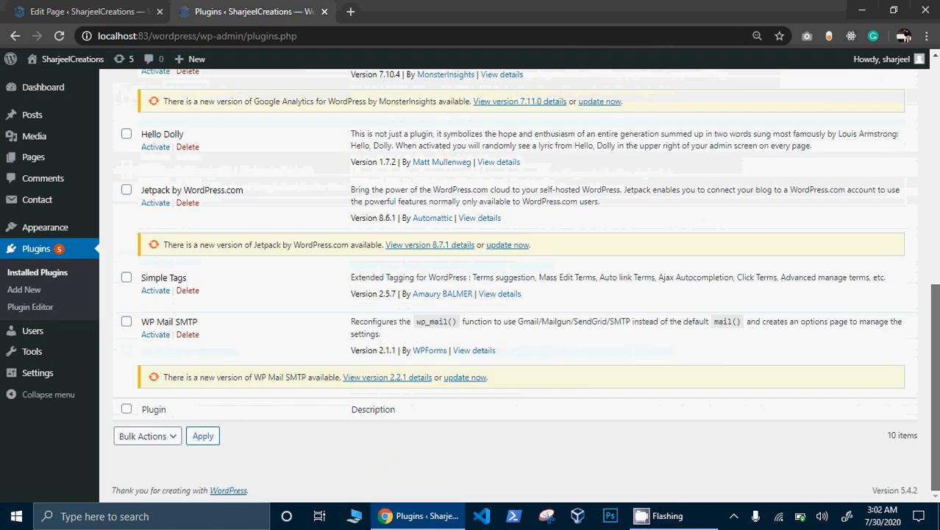
scroll(912, 166, "up", 8)
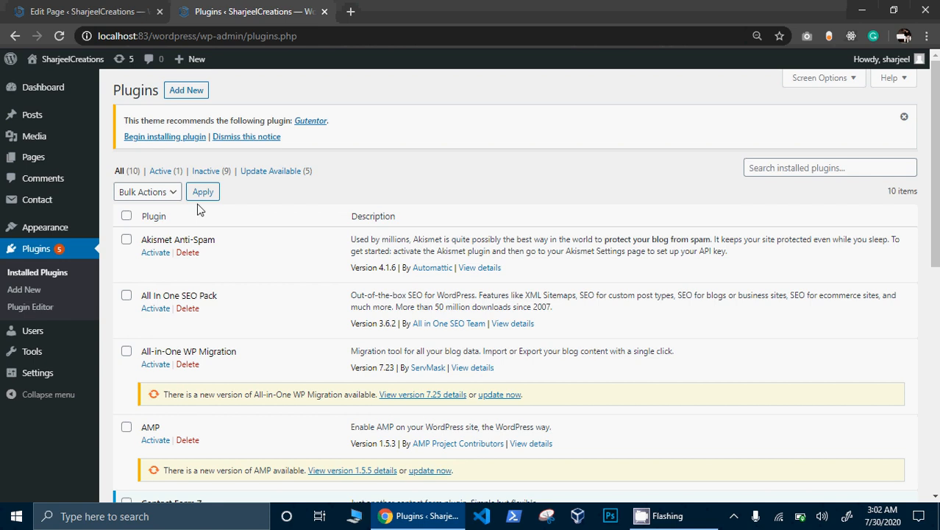
- Look over the Contact me page editor and the plugins list in their tabs
left_click(87, 11)
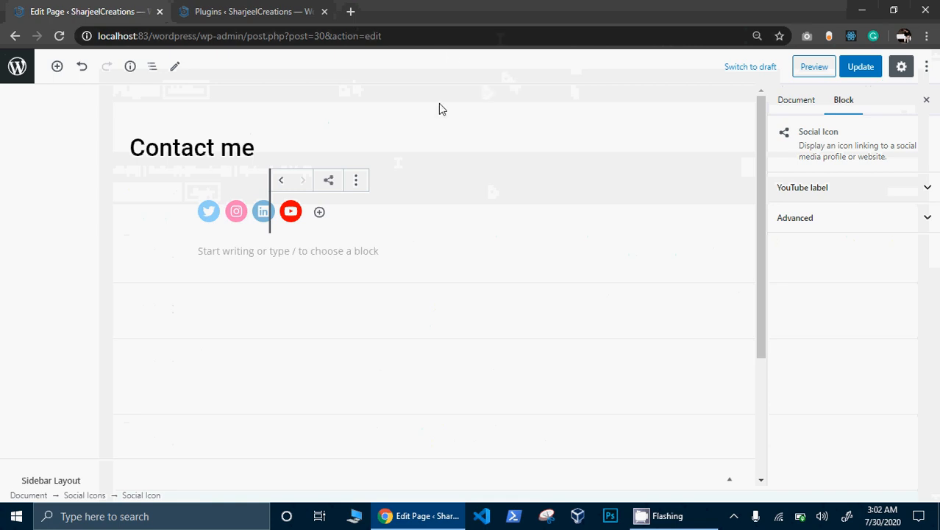
left_click(265, 7)
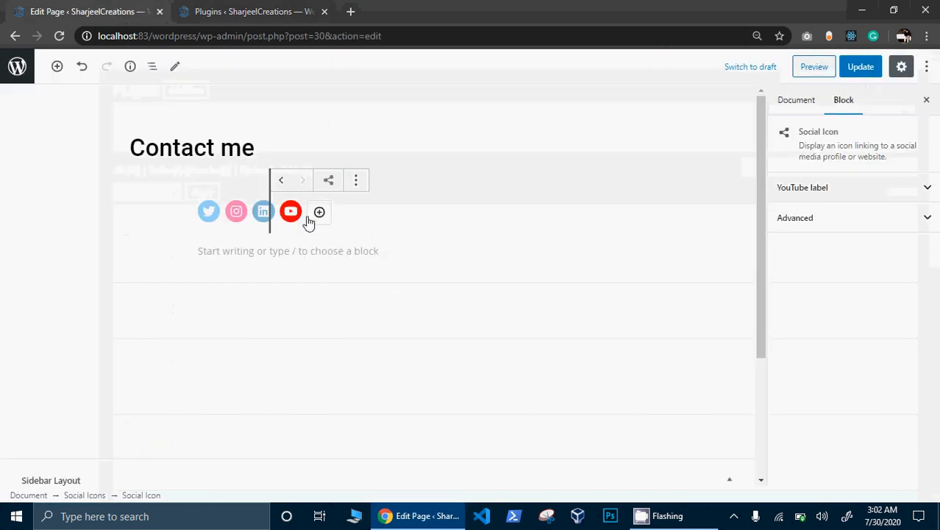
left_click(382, 278)
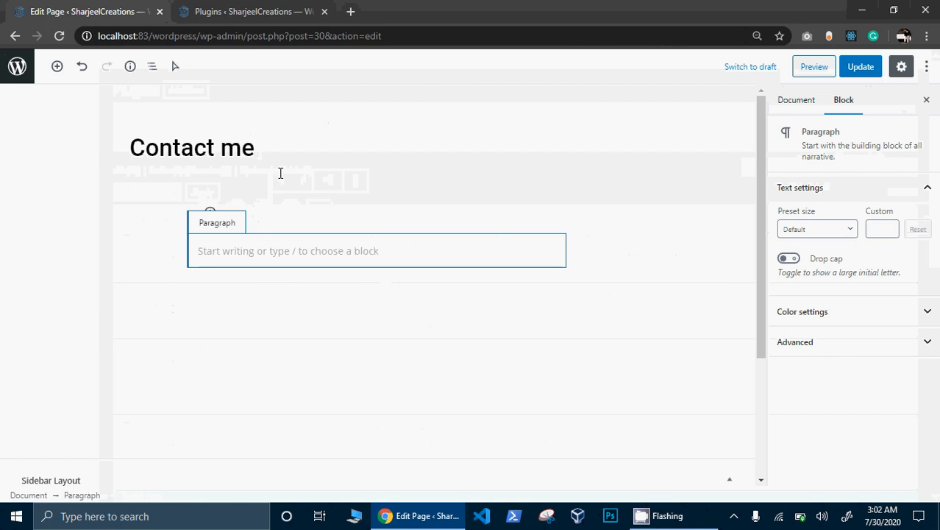
left_click(280, 173)
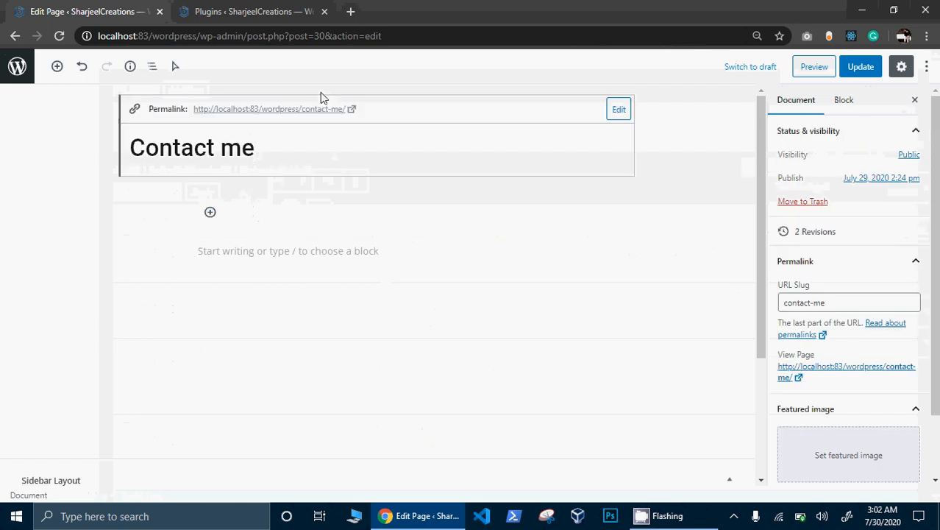
left_click(264, 7)
left_click(130, 13)
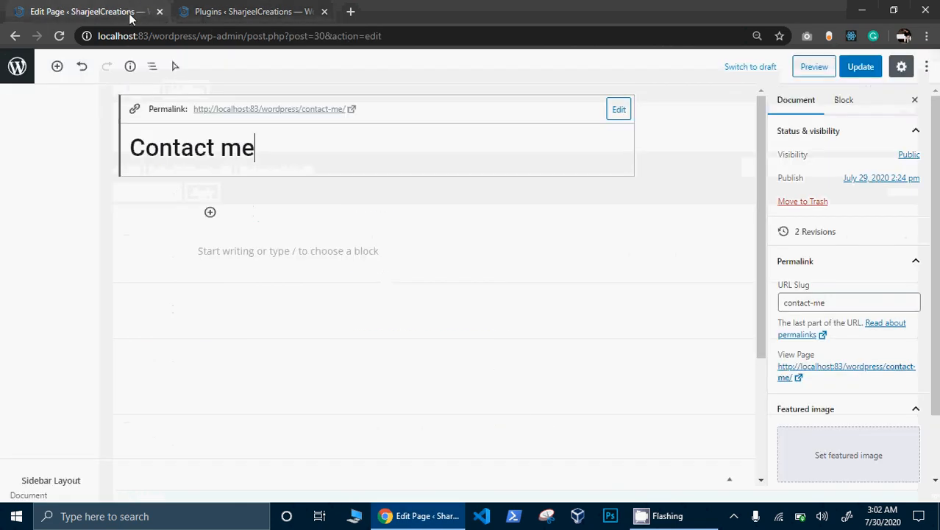
- Close the page editor without saving and open the live Contact me page in a new tab
left_click(161, 12)
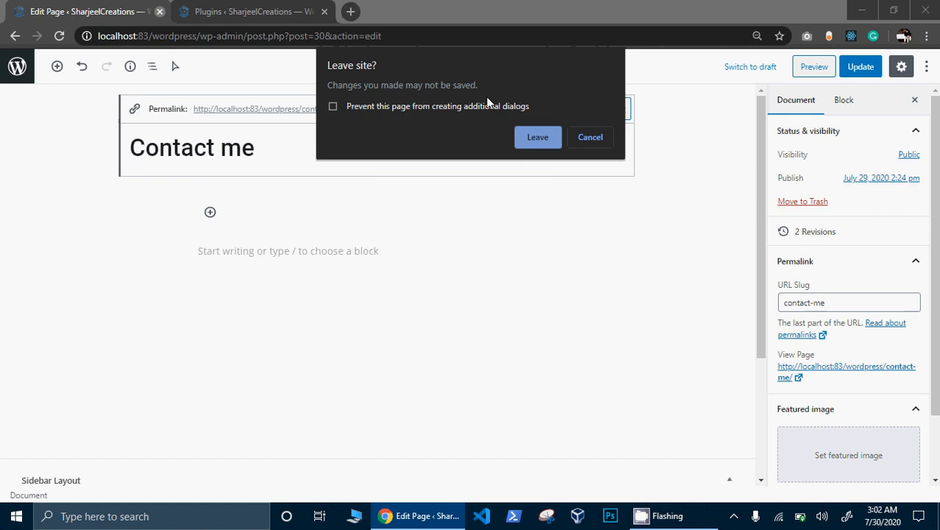
left_click(538, 138)
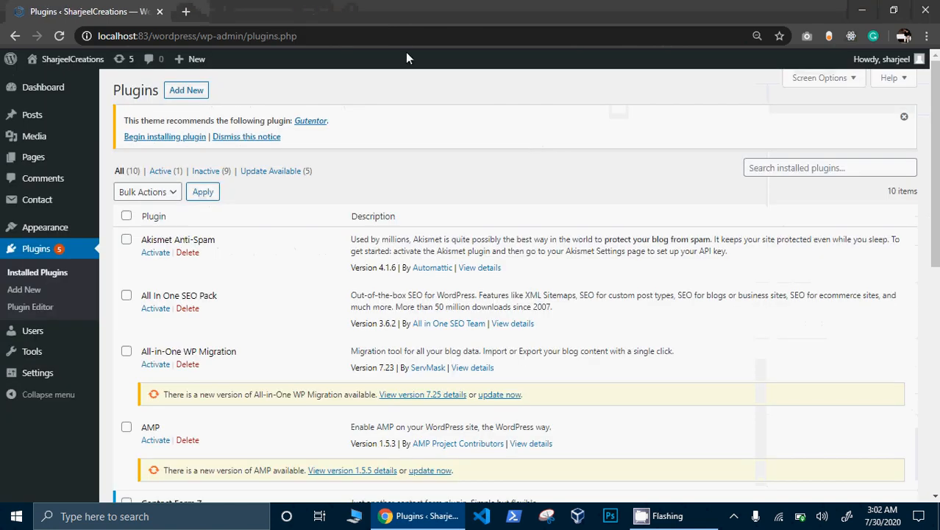
right_click(75, 79)
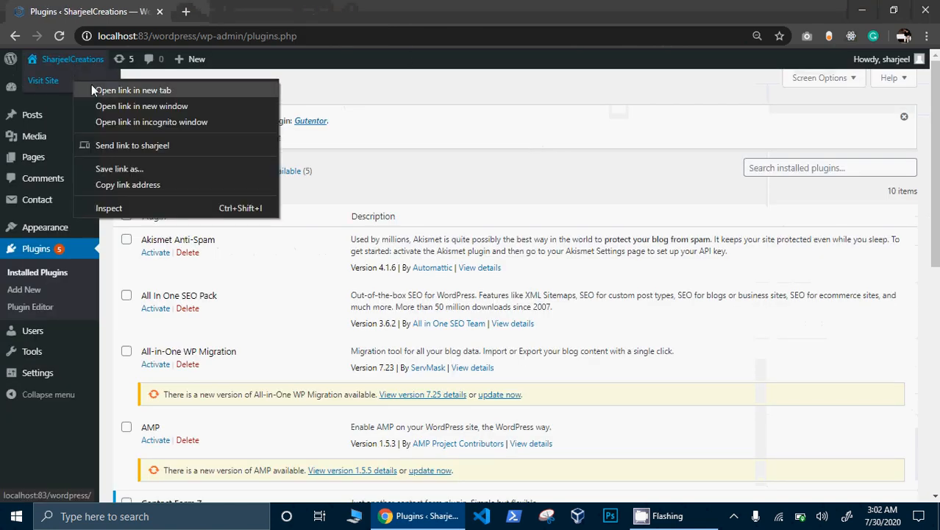
left_click(92, 84)
left_click(225, 15)
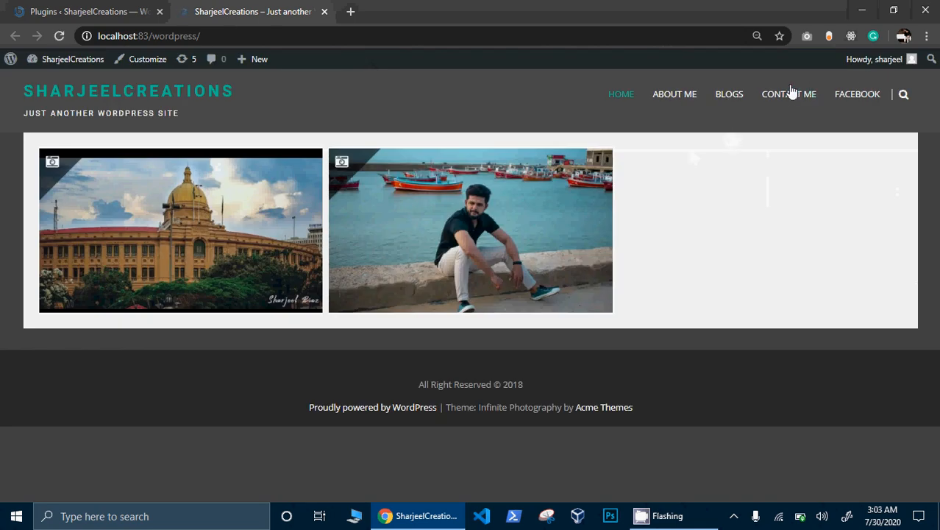
left_click(792, 97)
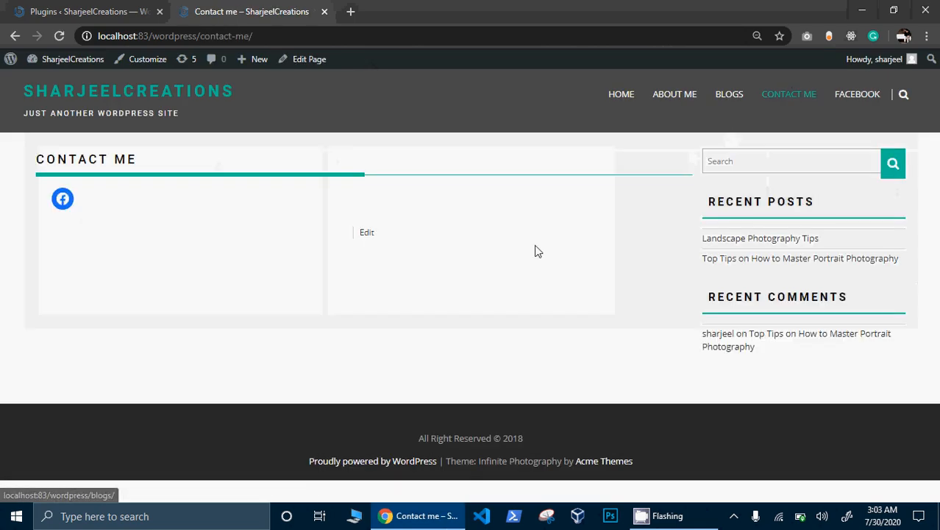
left_click(126, 9)
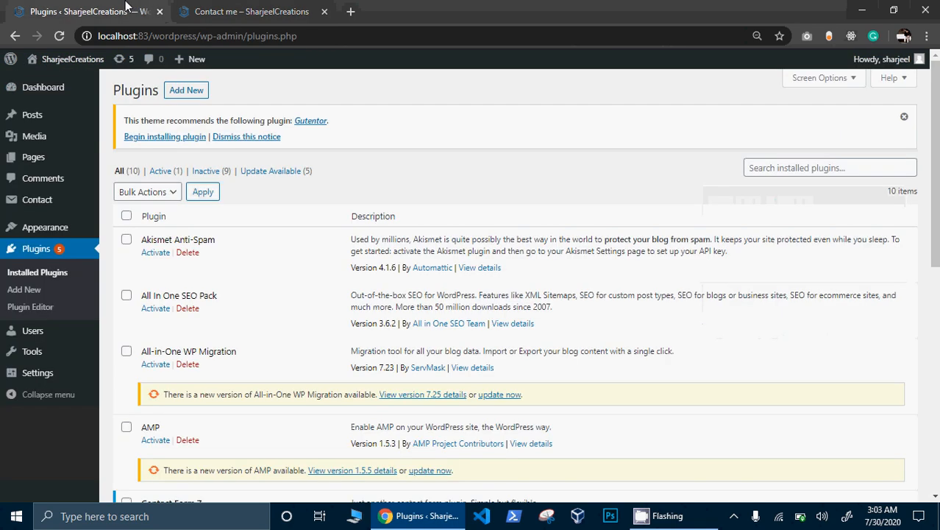
- Search new plugins for 'wpfr' and install Contact Form by WPForms
left_click(197, 96)
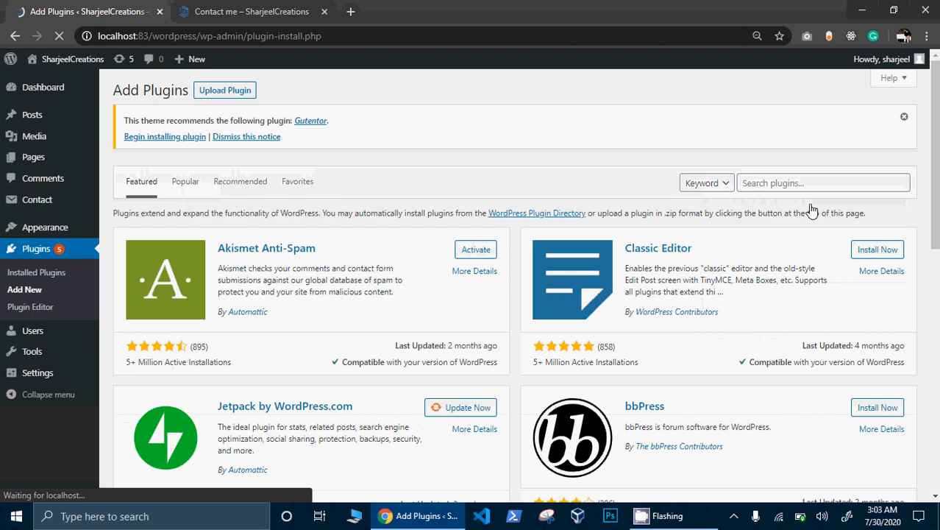
left_click(815, 186)
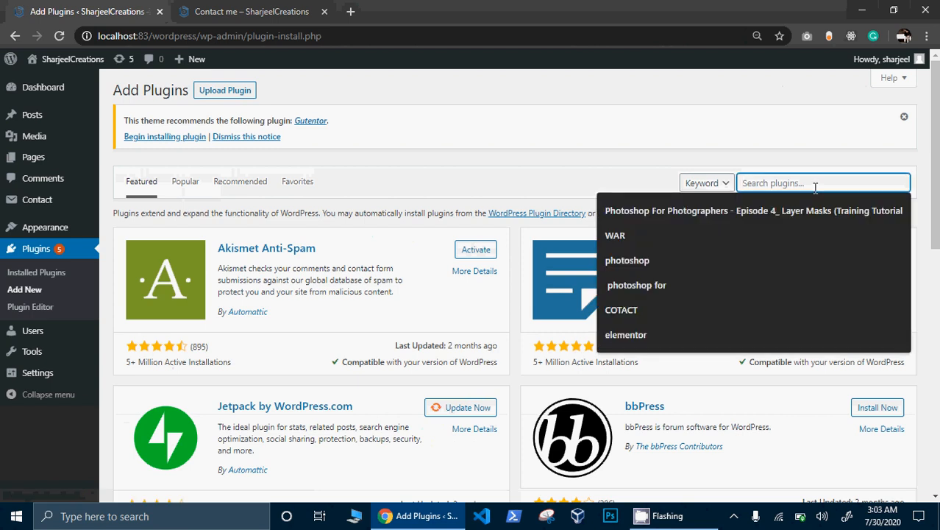
type("wpf")
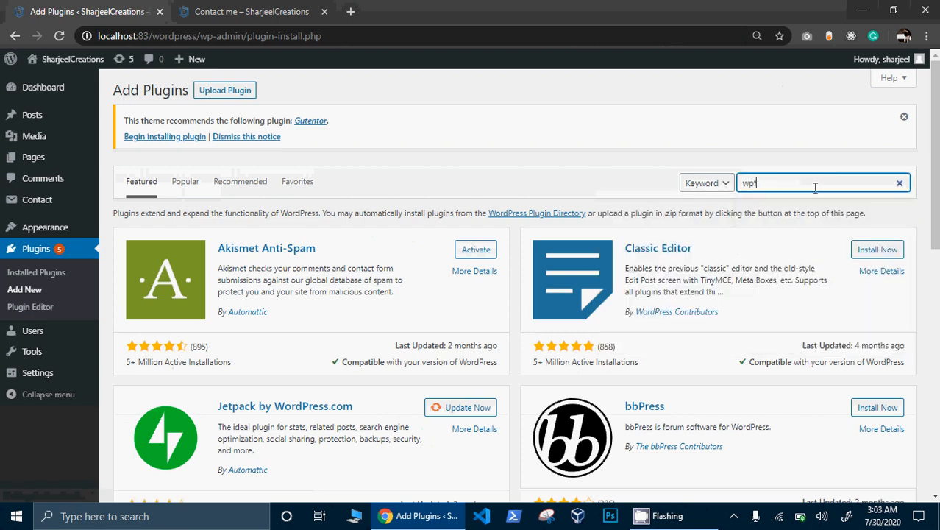
type("r")
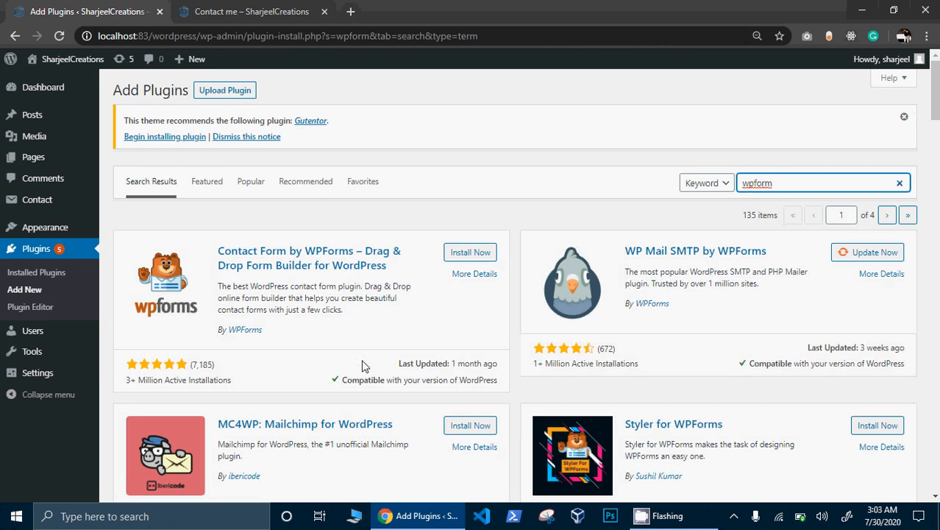
left_click(471, 253)
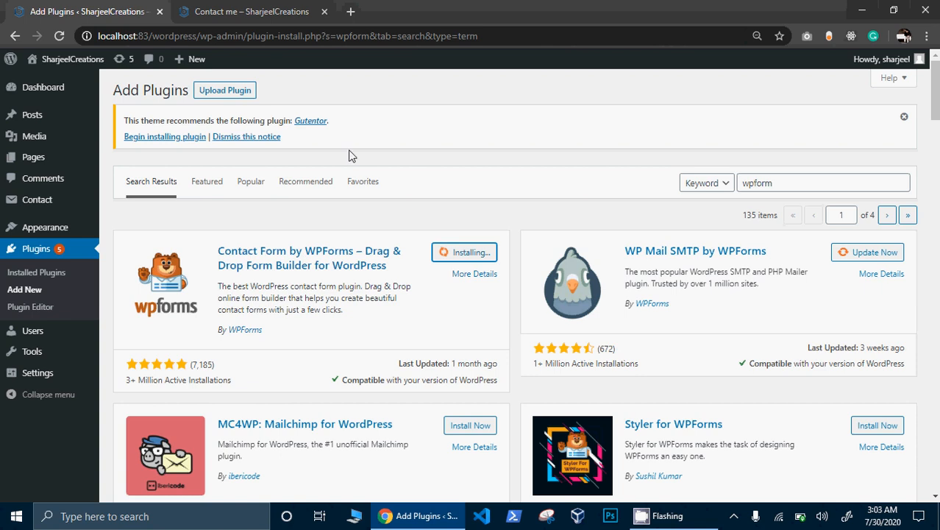
- Check the live Contact me page, then return to the WPForms search results
left_click(245, 11)
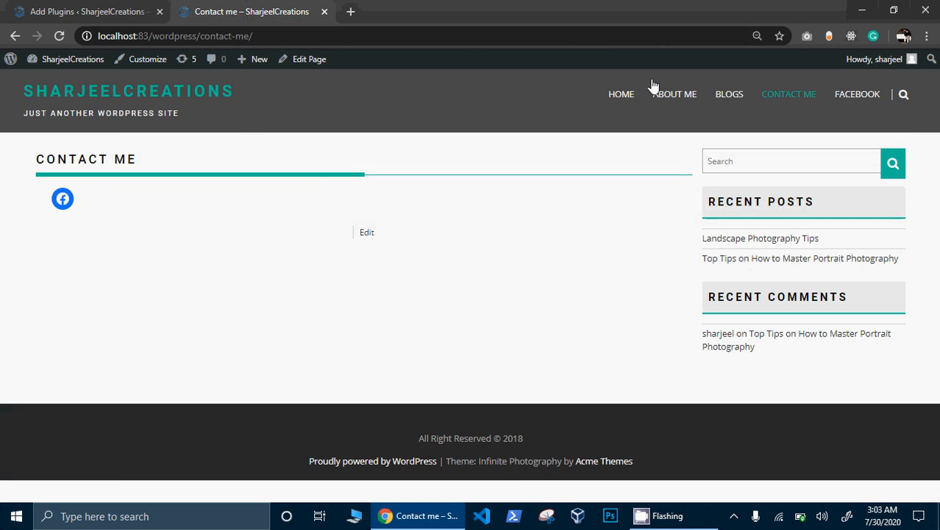
left_click(115, 9)
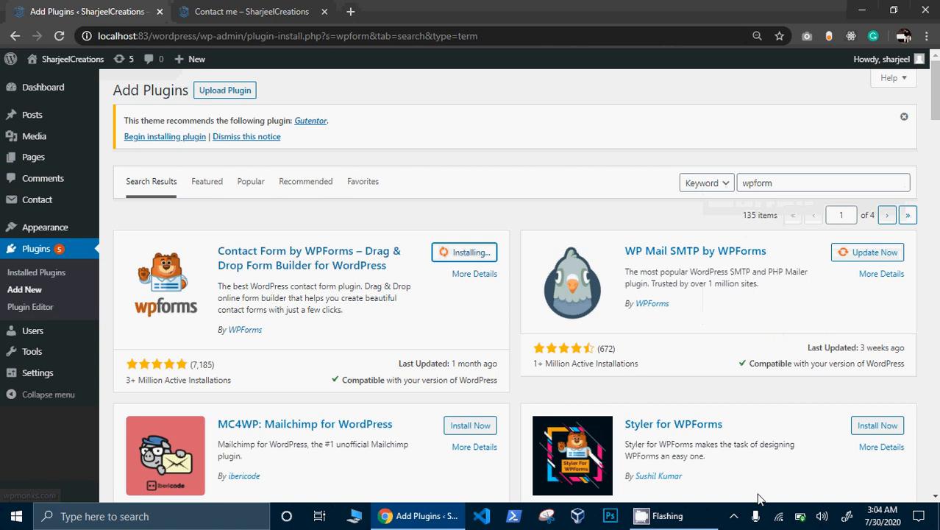
left_click(735, 518)
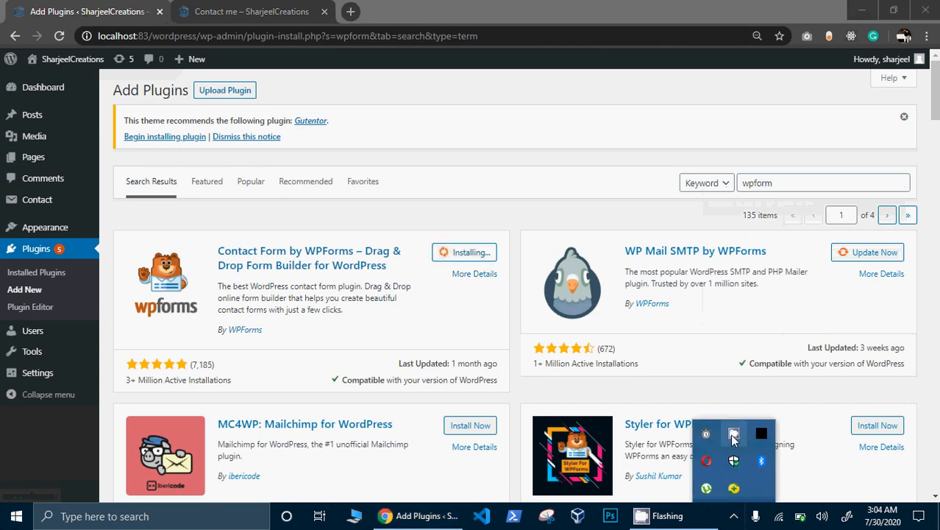
right_click(733, 437)
left_click(757, 396)
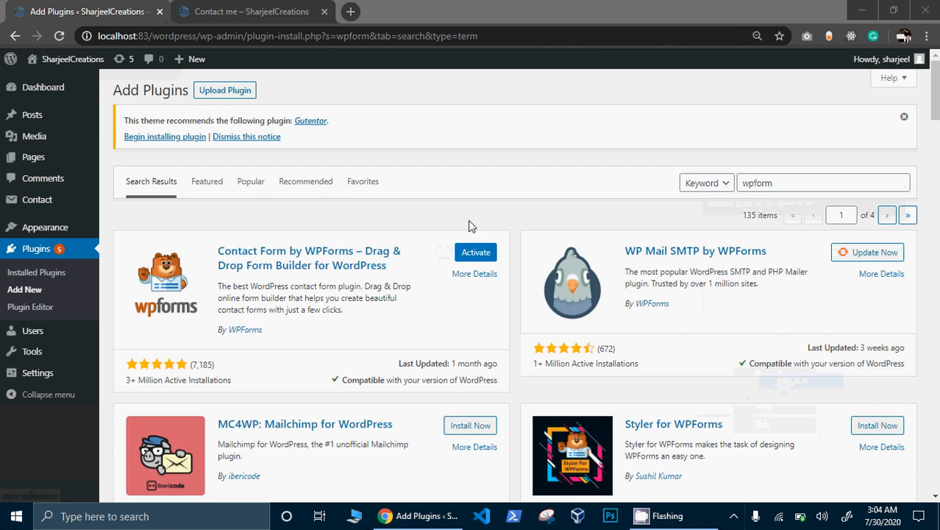
- Activate WPForms and scroll through its welcome page
left_click(485, 252)
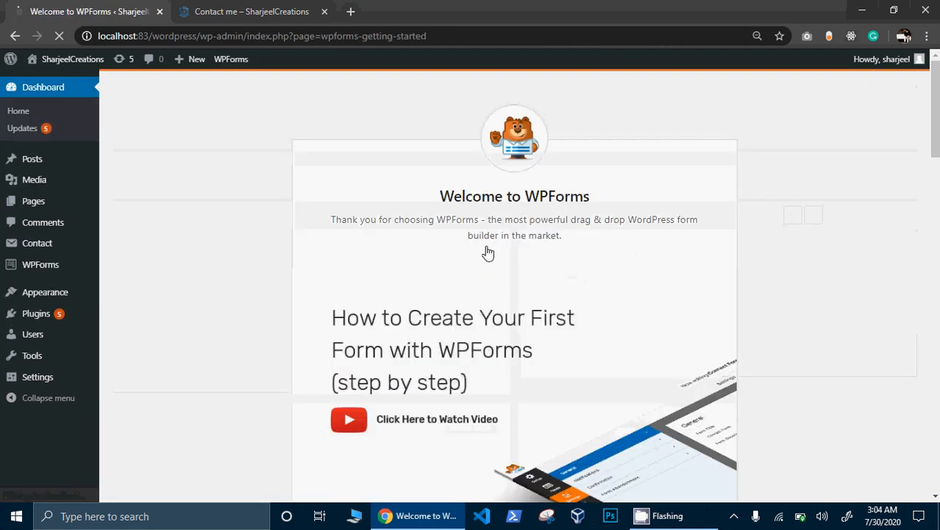
scroll(911, 118, "down", 2)
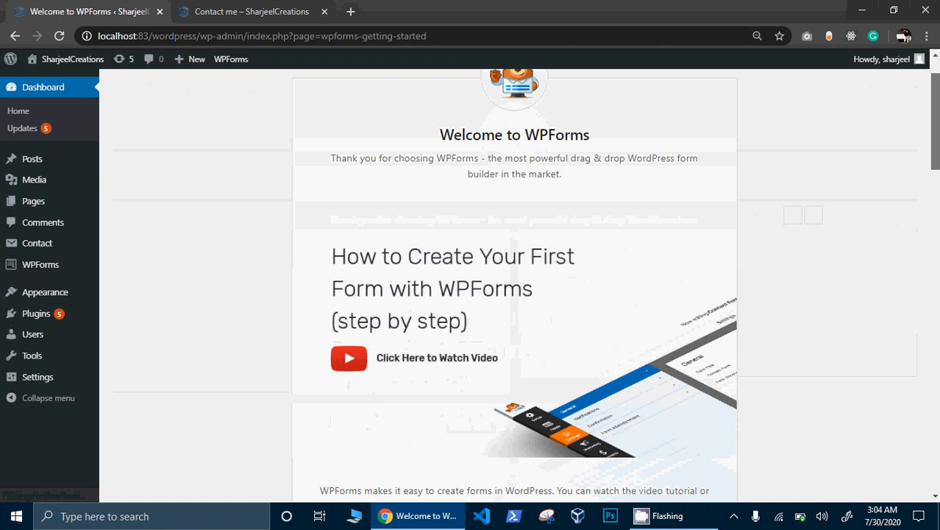
scroll(515, 287, "down", 8)
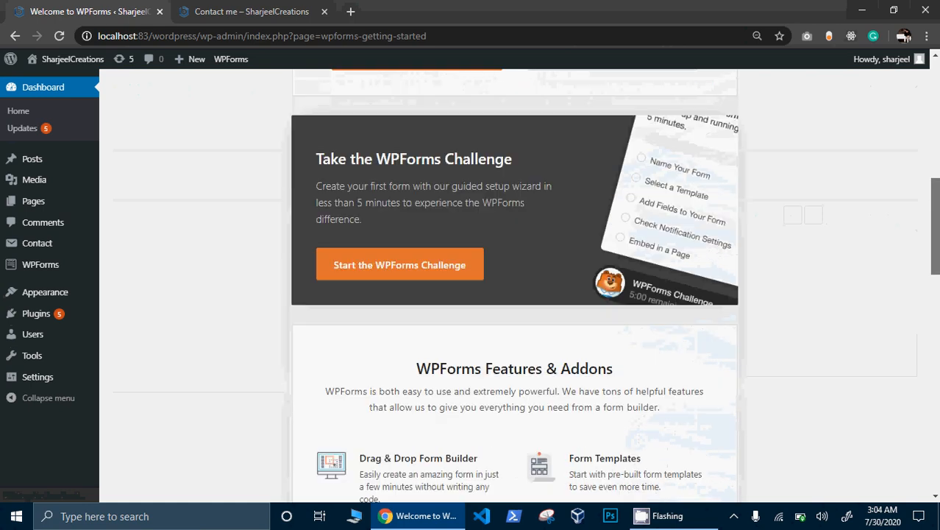
scroll(515, 287, "down", 10)
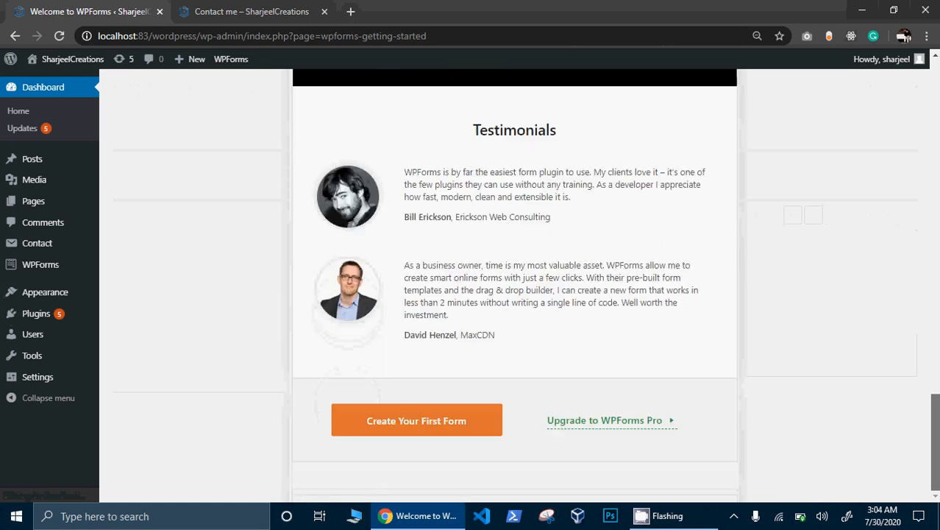
scroll(515, 287, "up", 4)
scroll(505, 290, "up", 8)
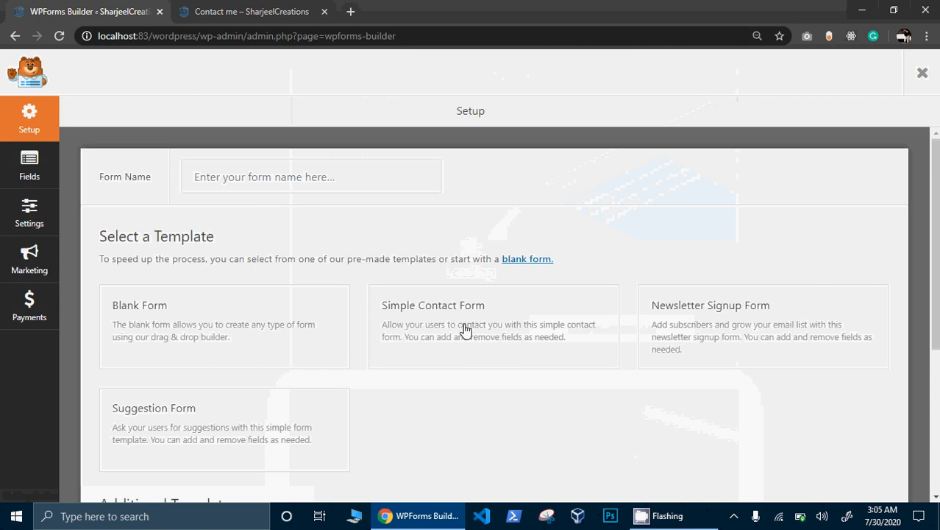
- Enter the contact form's name and create it from the Blank Form template
left_click(264, 178)
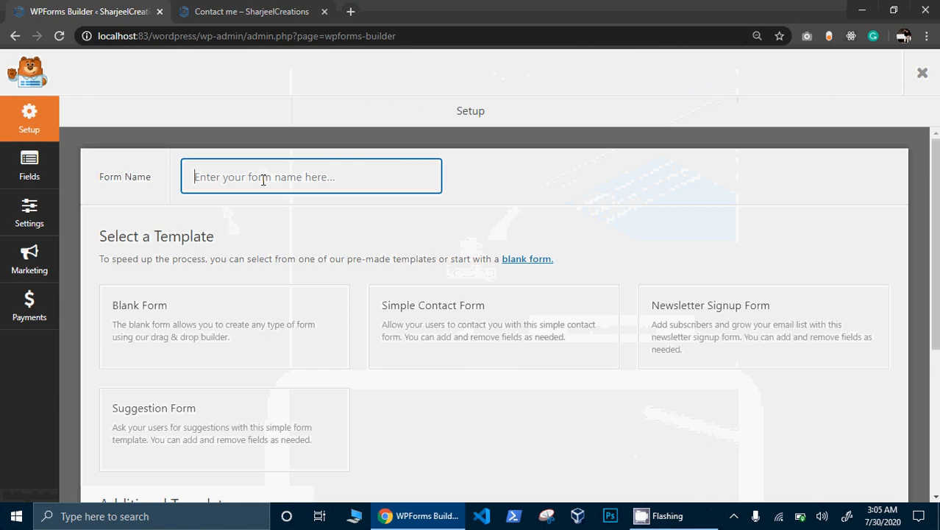
type("Co")
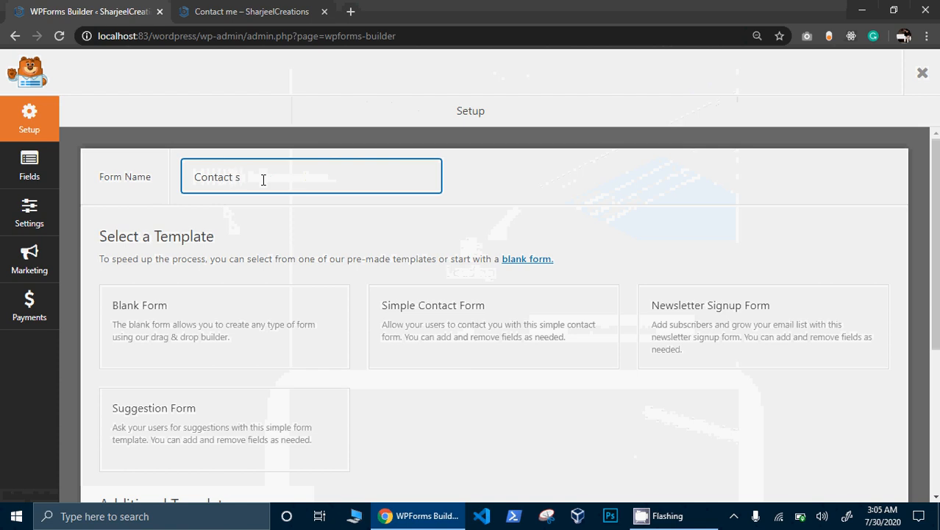
type("ntact Sharjeel Creation")
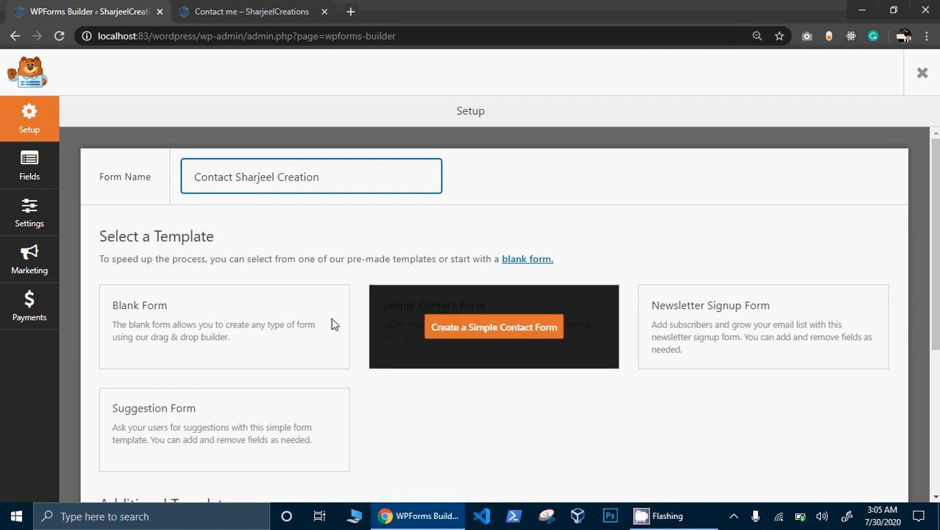
left_click(232, 329)
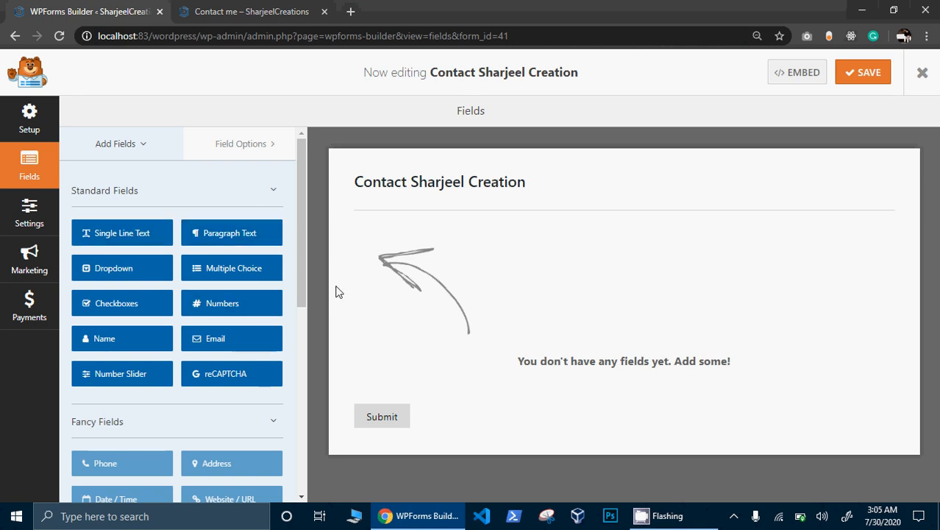
- Add Name, Email and Paragraph Text fields to the form
left_click_drag(305, 273, 246, 168)
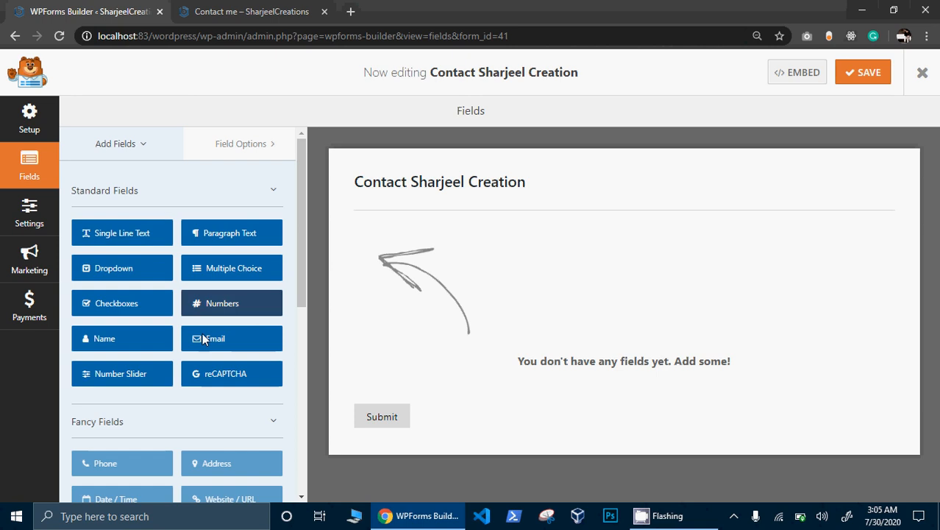
left_click(148, 342)
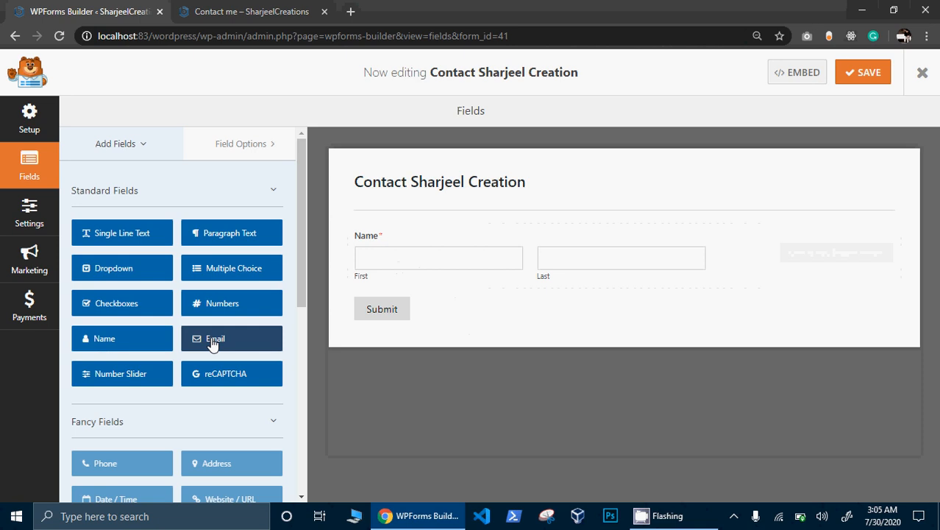
left_click(264, 345)
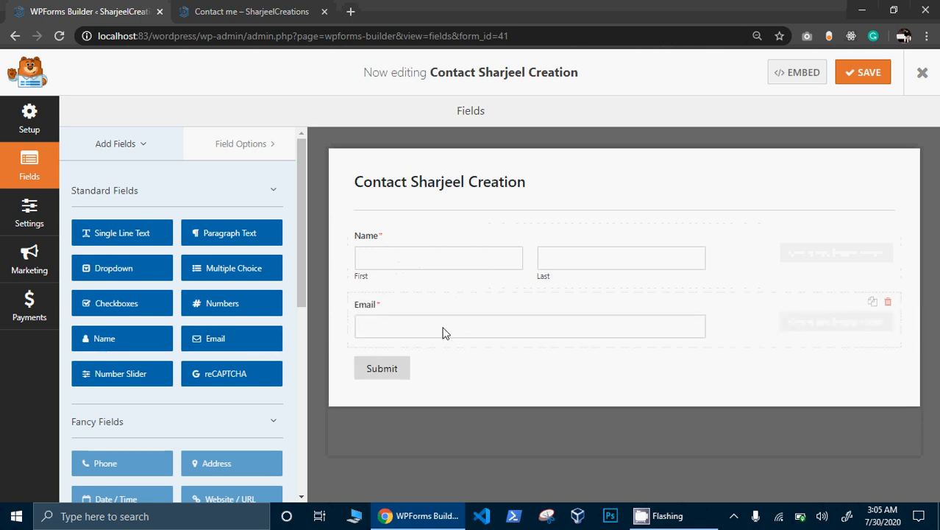
left_click(228, 242)
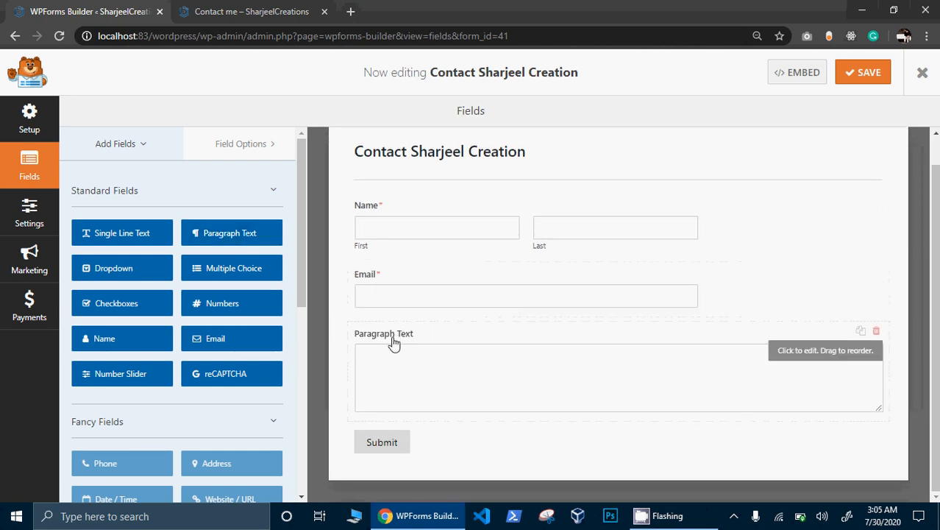
- Relabel the paragraph field 'Message' and bring up the form's General settings
left_click(395, 337)
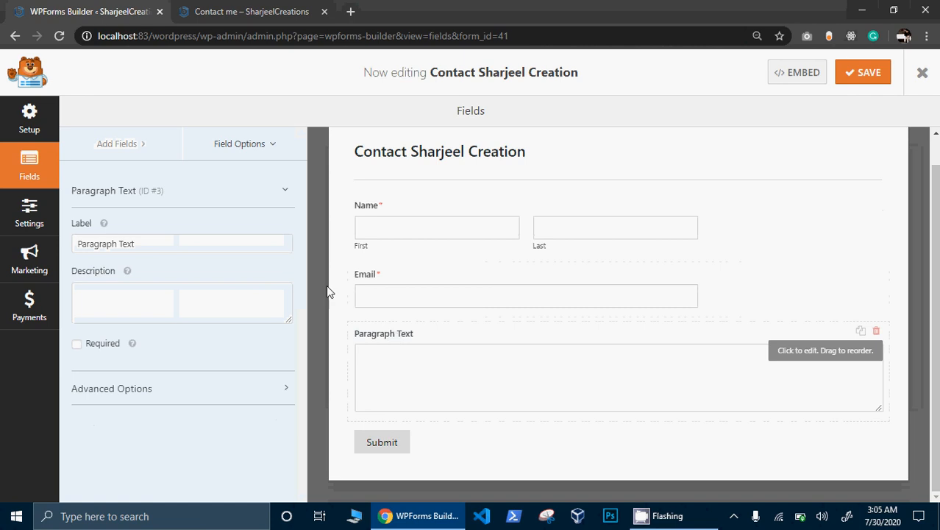
left_click_drag(168, 243, 50, 245)
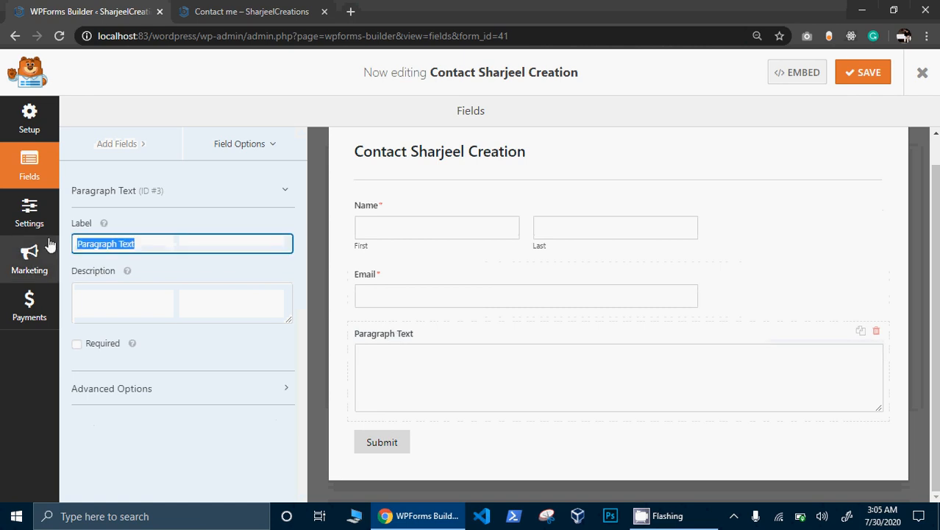
type("Message")
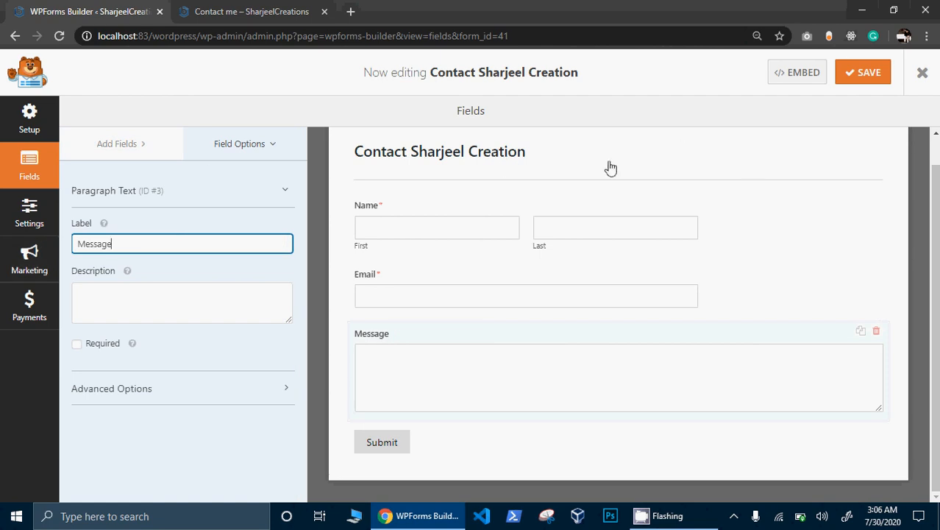
left_click(22, 214)
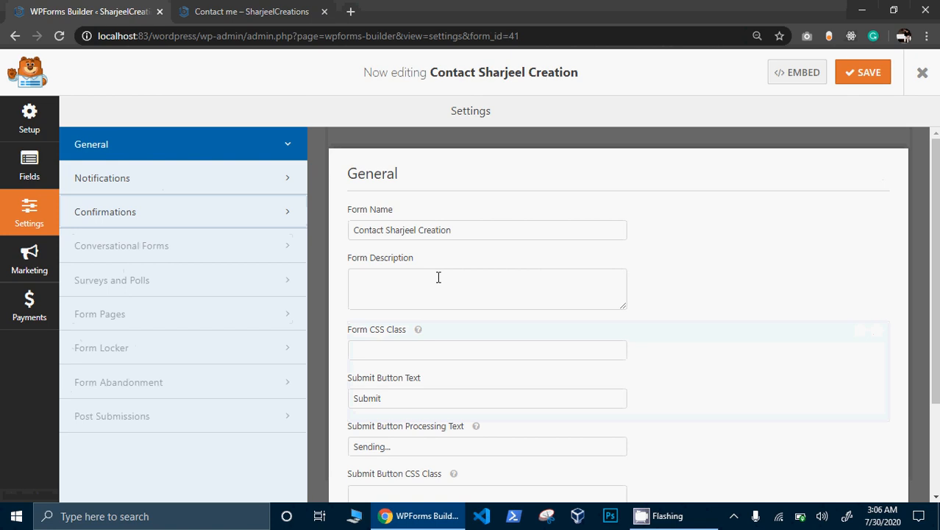
scroll(438, 277, "down", 3)
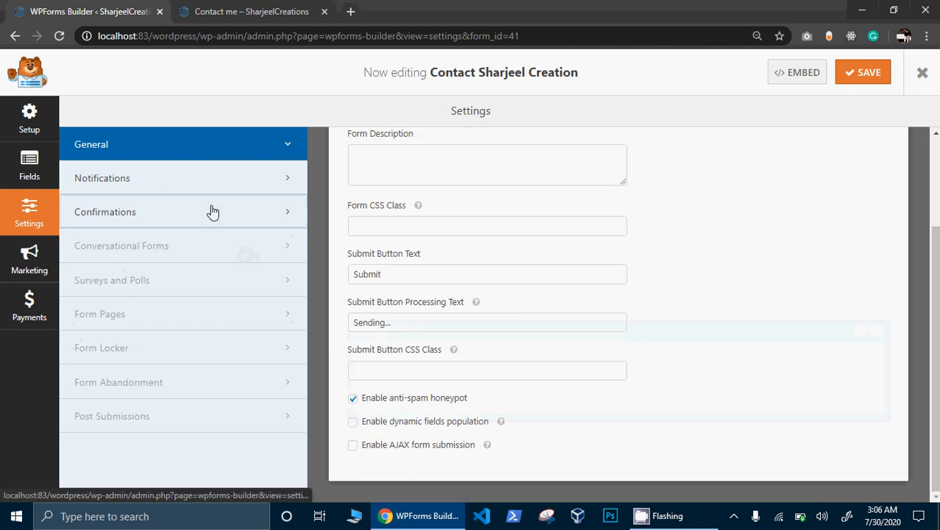
- Replace {admin_email} with the site owner's e-mail as the notification recipient and save the form
left_click(181, 185)
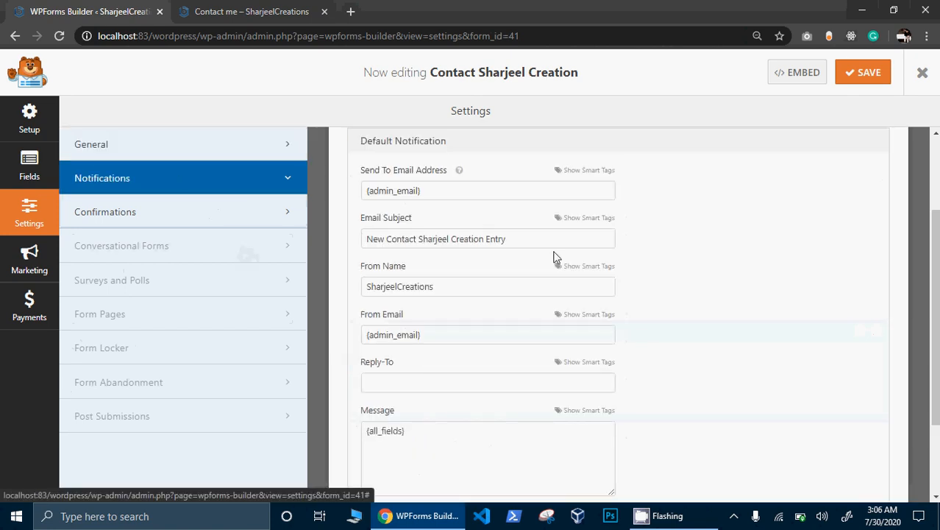
left_click_drag(939, 266, 938, 237)
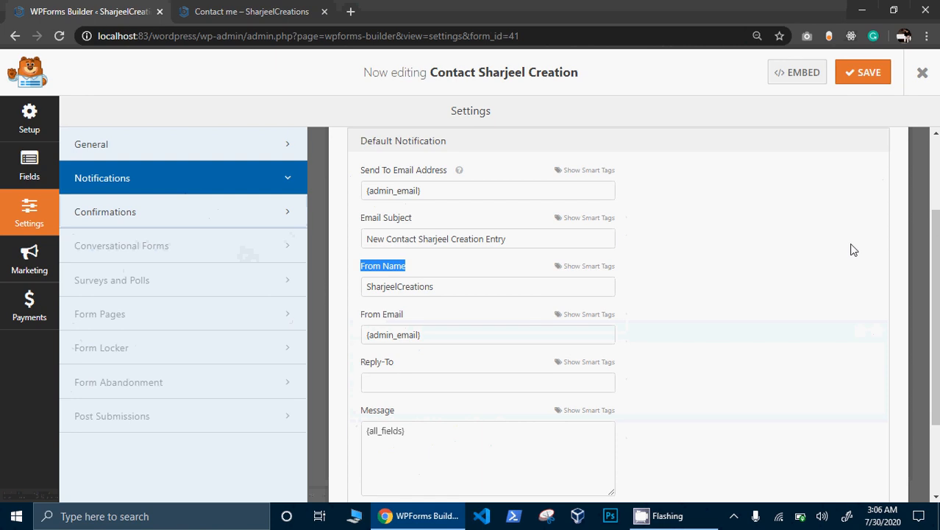
left_click_drag(457, 196, 352, 198)
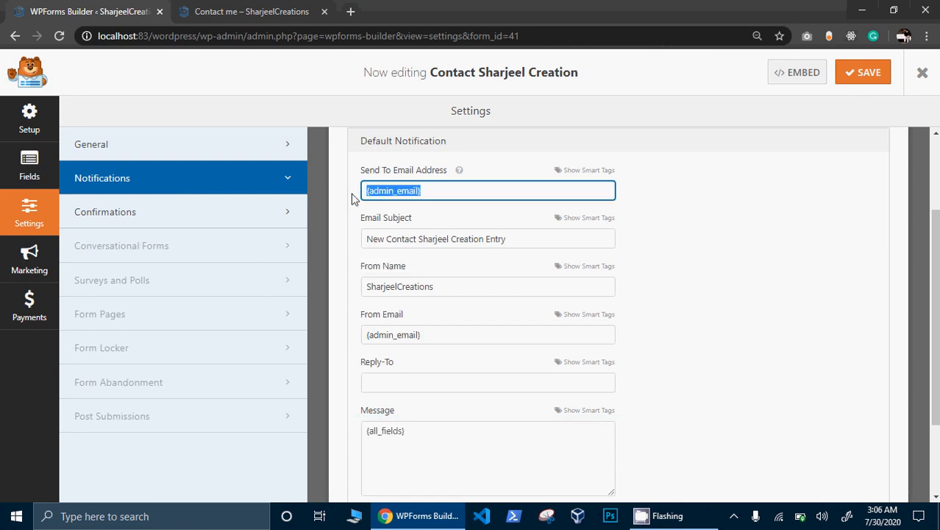
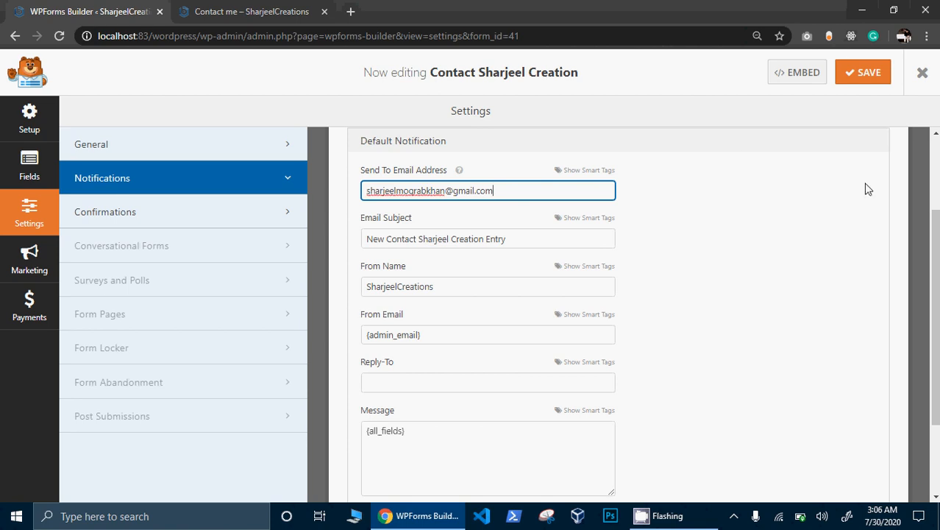
left_click(868, 85)
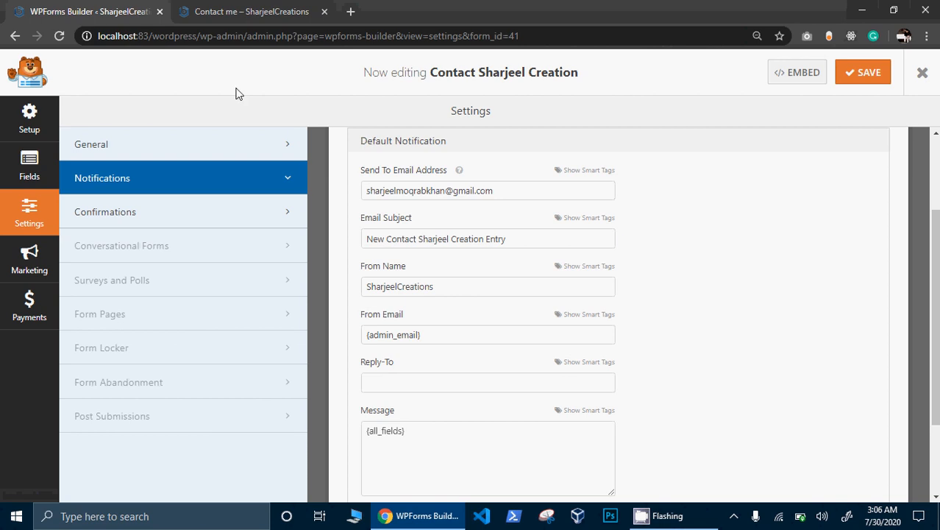
- Exit the form builder and open Contact me from the Pages list in the block editor
left_click(925, 73)
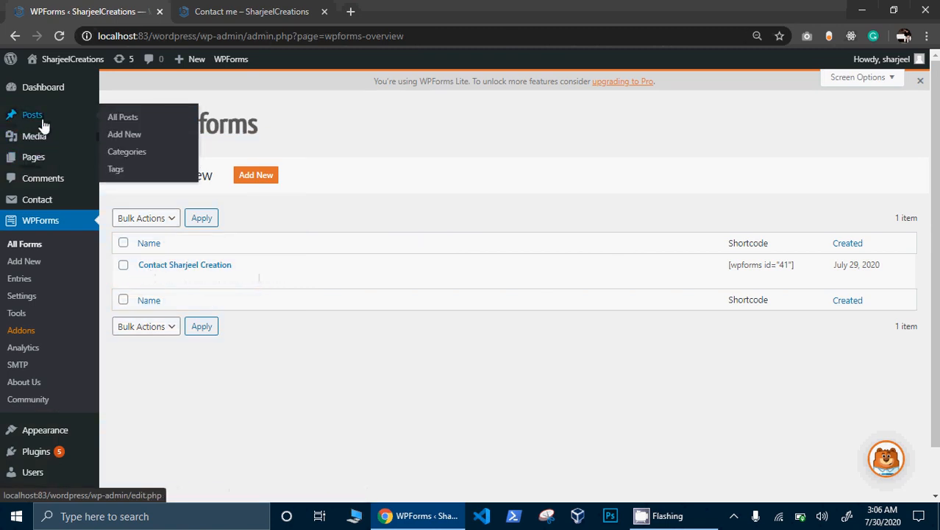
left_click(44, 168)
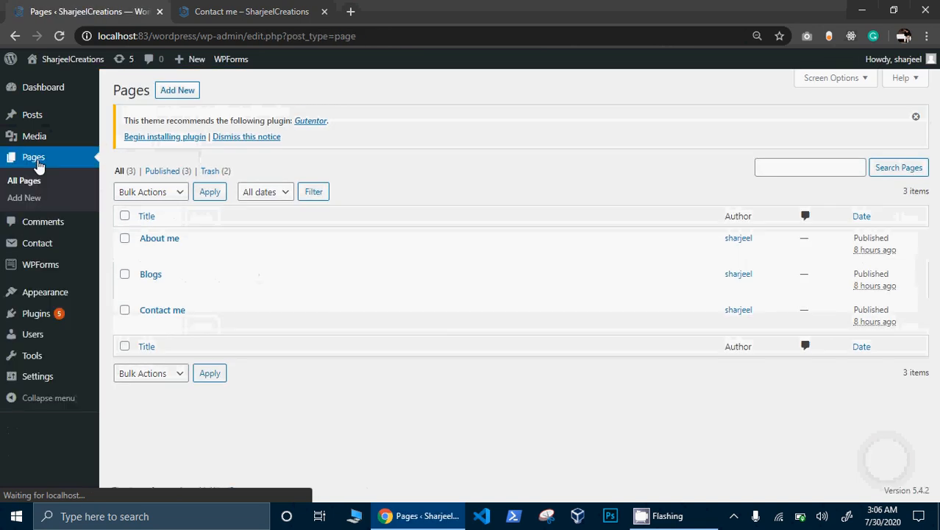
left_click(170, 312)
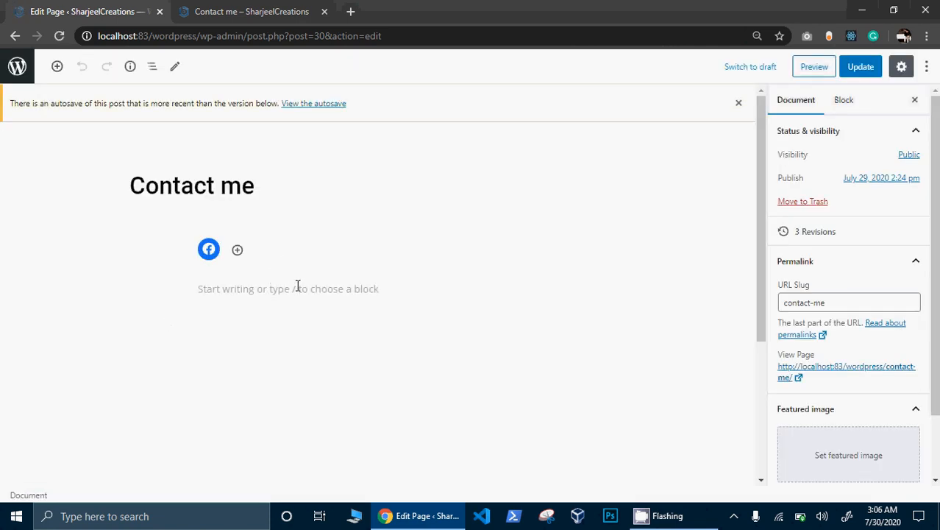
- Insert a WPForms block below the social icons and select the 'Contact Sharjeel Creation' form
left_click(297, 287)
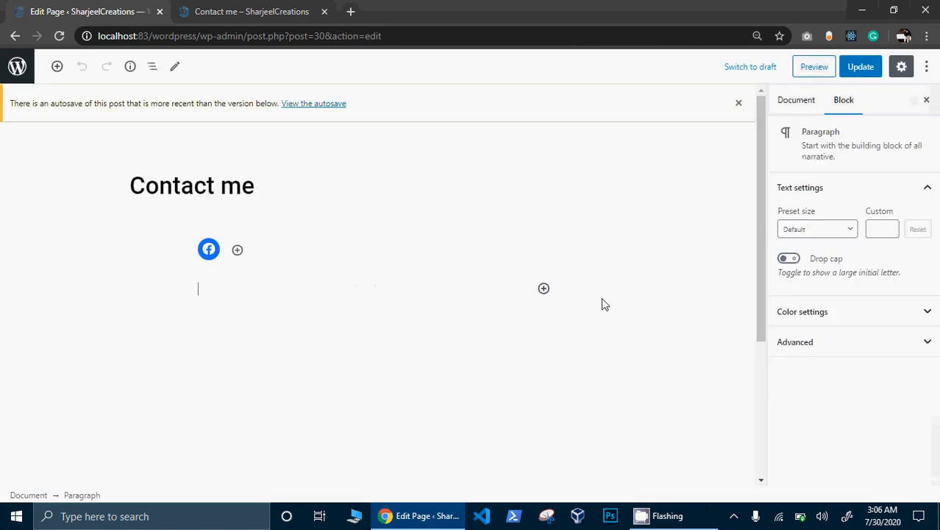
left_click(543, 288)
left_click_drag(773, 166, 773, 220)
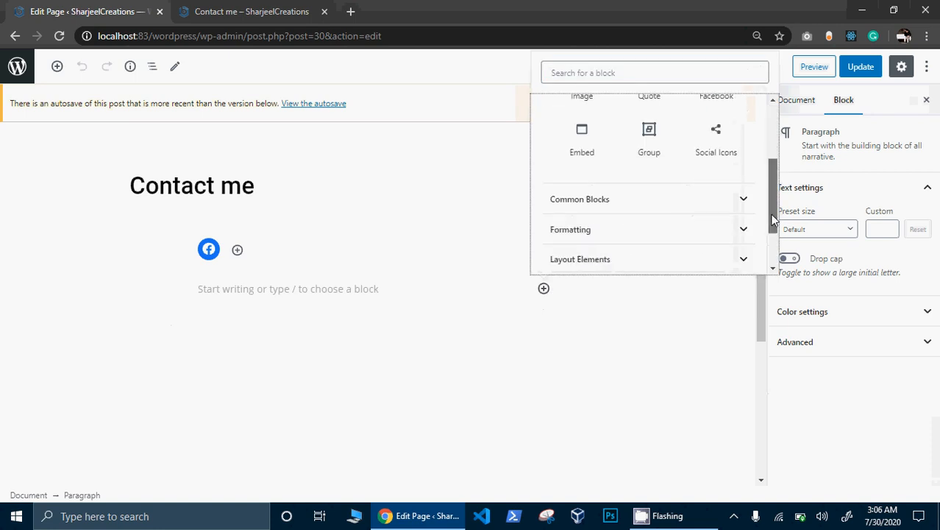
scroll(769, 220, "down", 1)
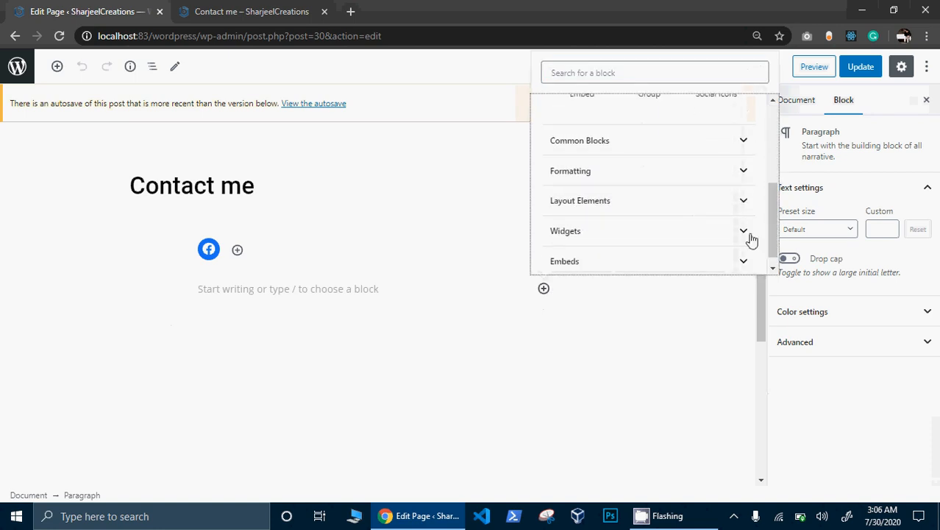
left_click(736, 234)
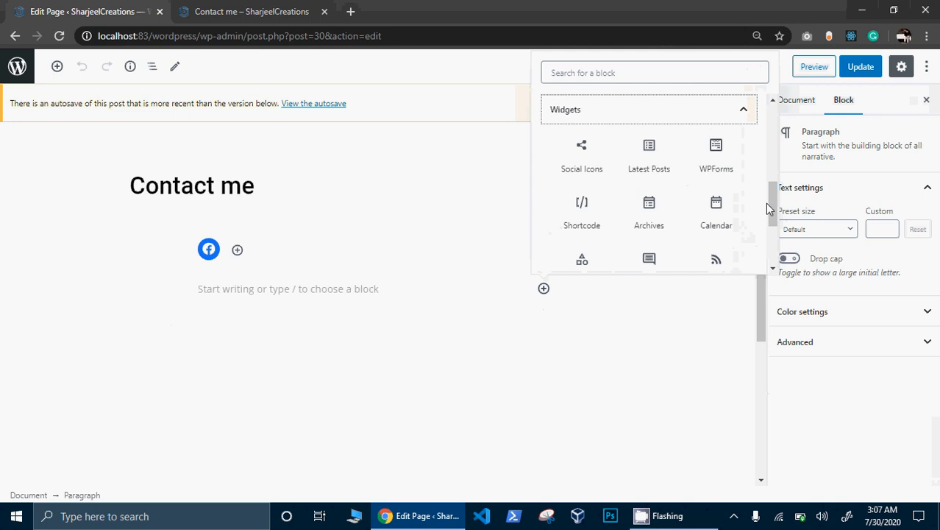
left_click(731, 176)
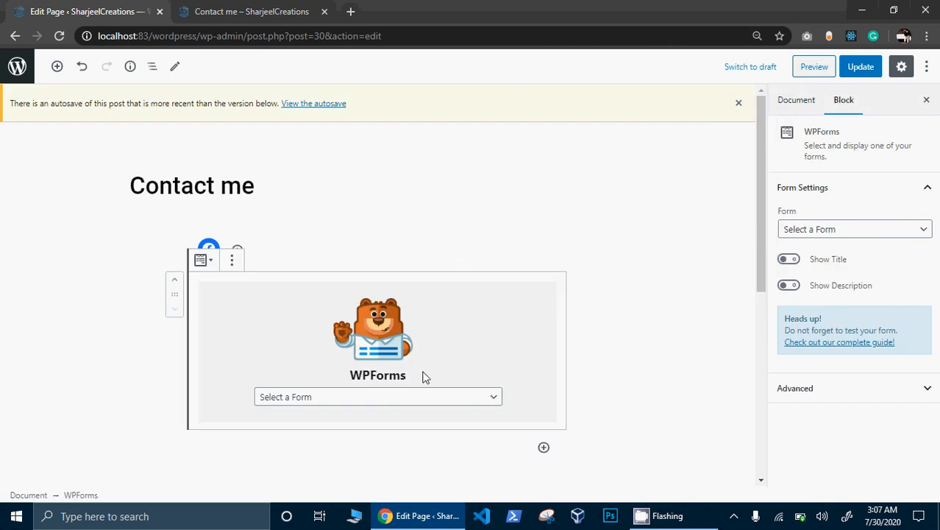
left_click(422, 397)
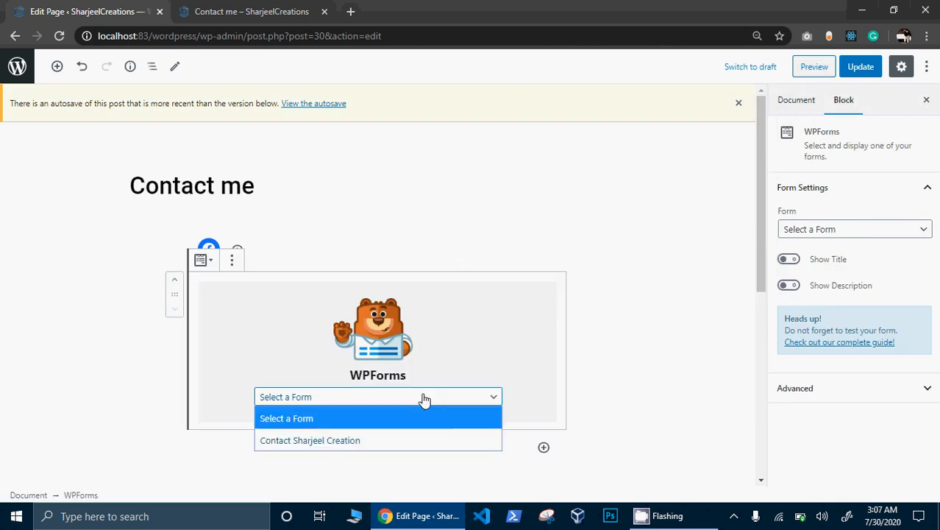
left_click(382, 439)
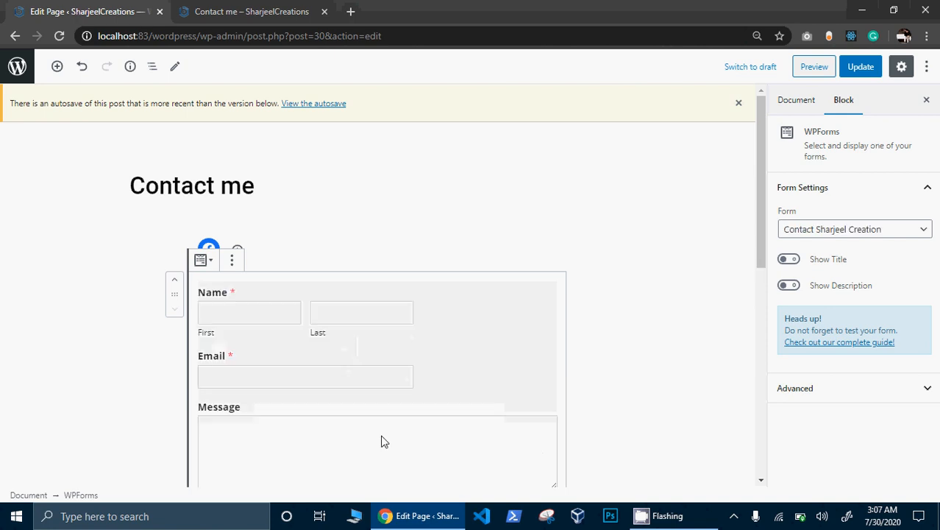
left_click_drag(757, 257, 768, 351)
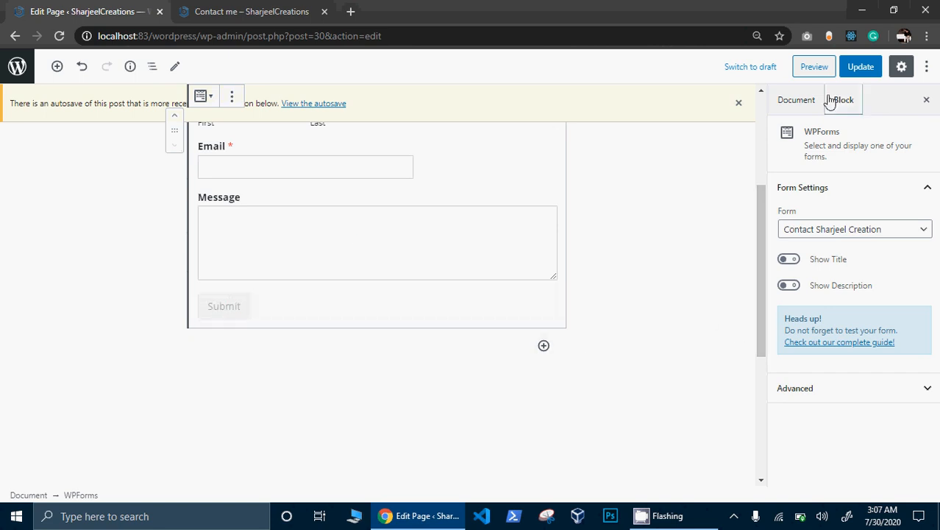
- Update the Contact me page and view its live version in a new tab
left_click(861, 67)
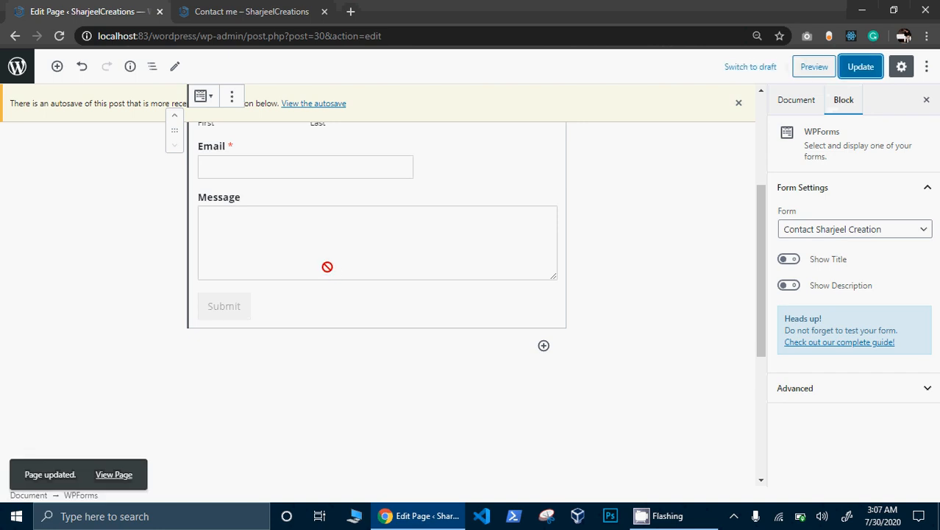
right_click(119, 474)
left_click(199, 343)
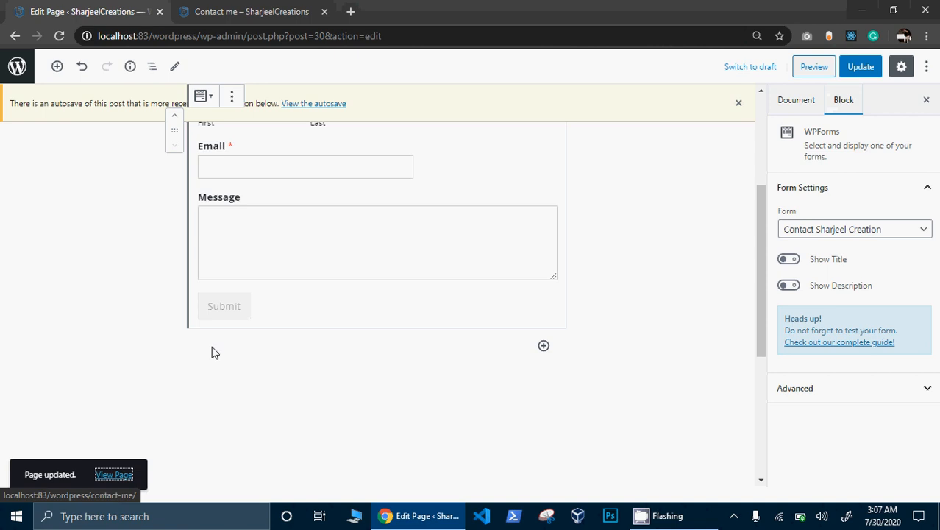
left_click(324, 12)
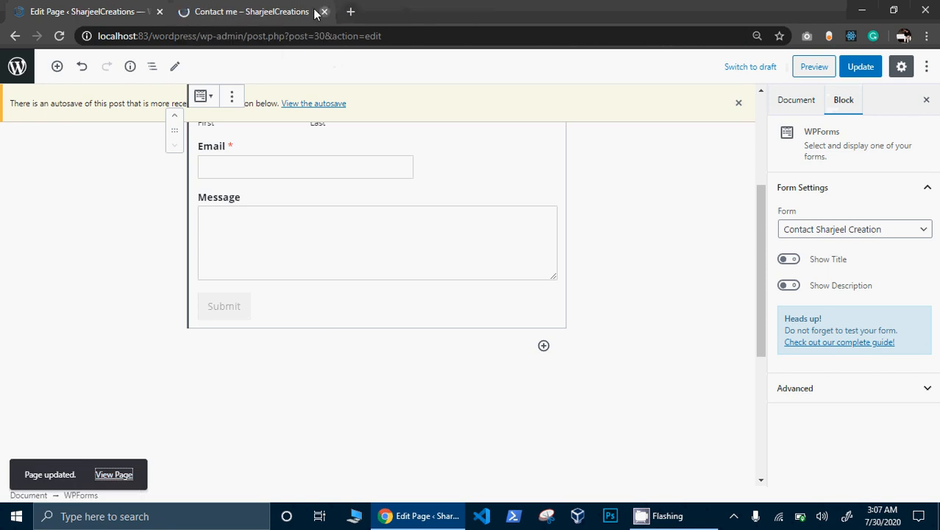
left_click(263, 11)
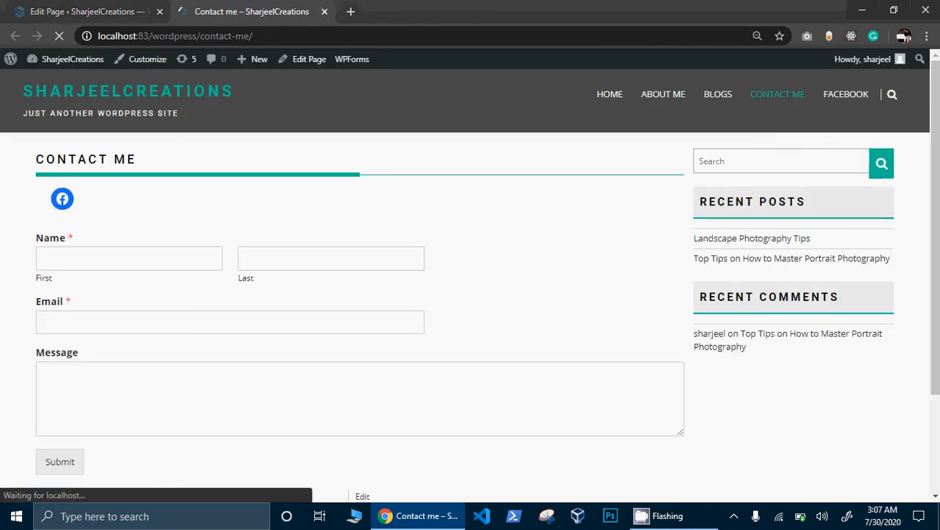
- Fill in first name, last name, an e-mail address and the message 'nice', then submit
scroll(727, 191, "down", 3)
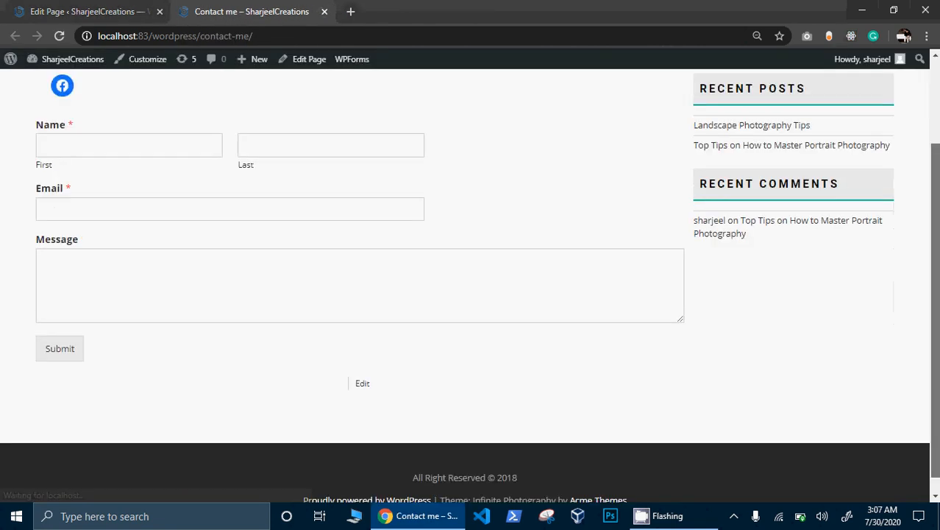
left_click(172, 131)
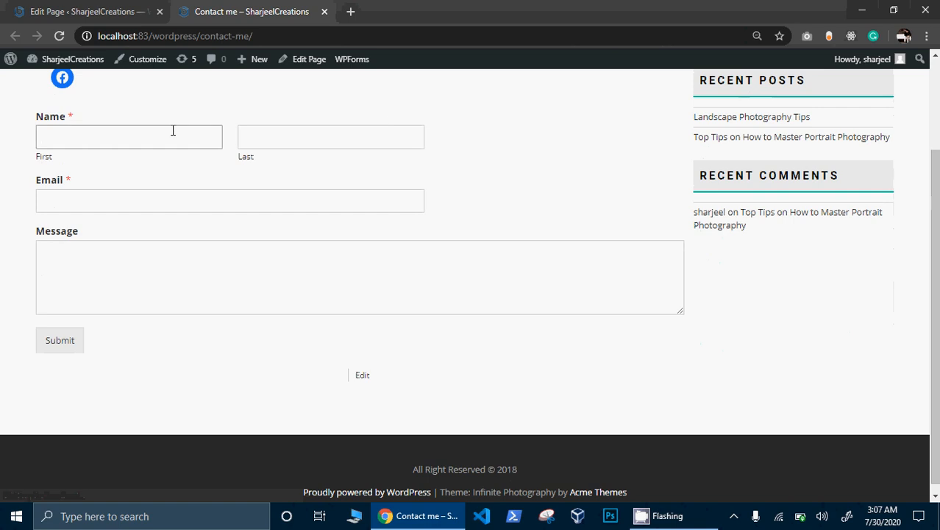
left_click(290, 139)
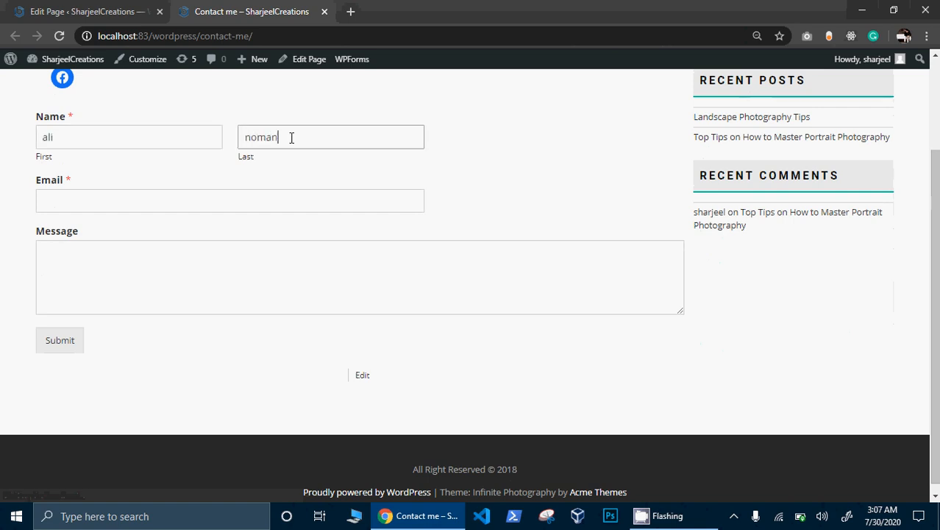
left_click(260, 198)
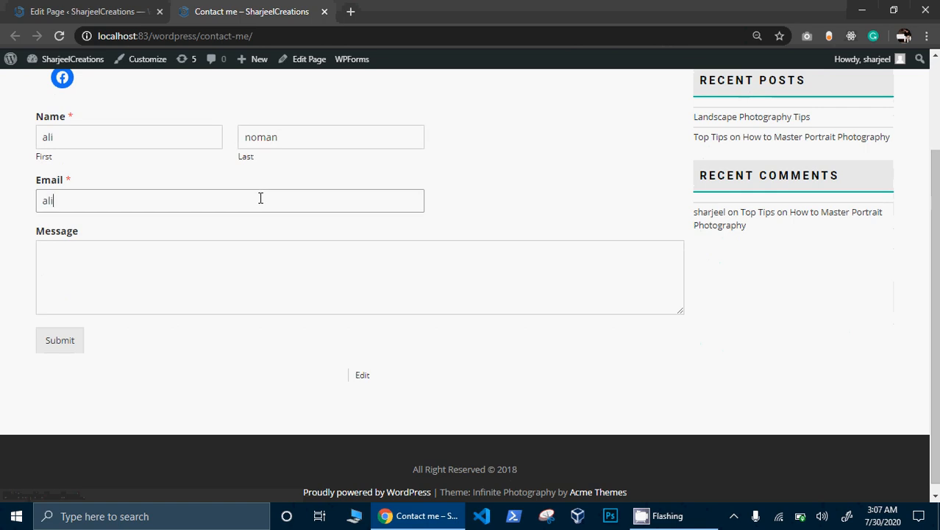
key("BackSpace")
key("BackSpace")
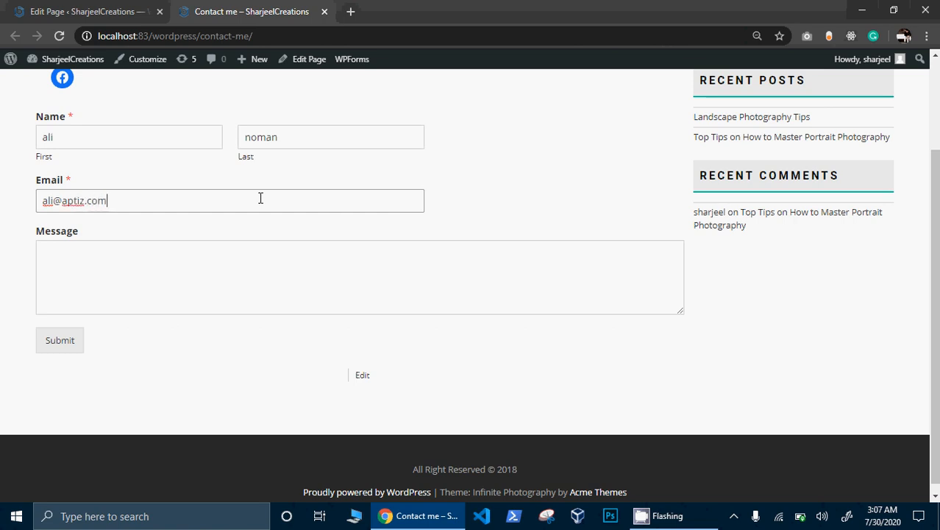
left_click(261, 263)
type("nice")
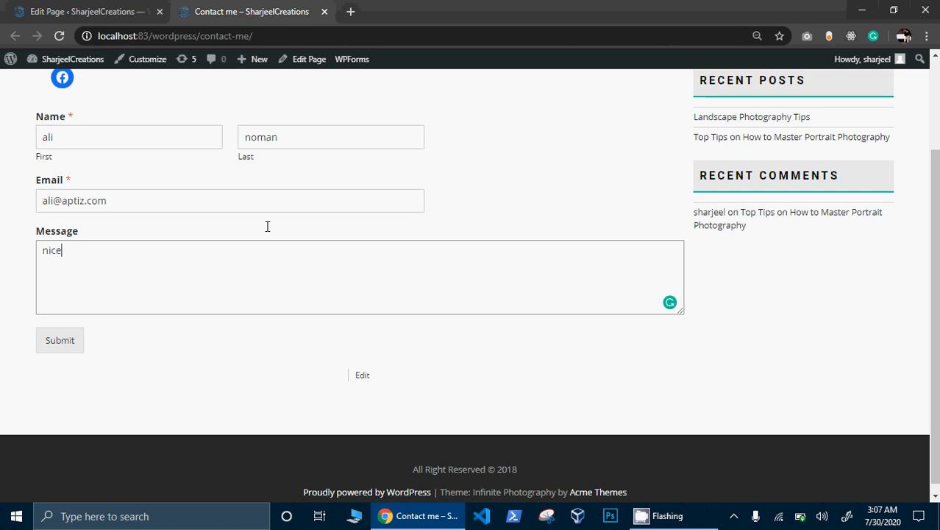
left_click(52, 350)
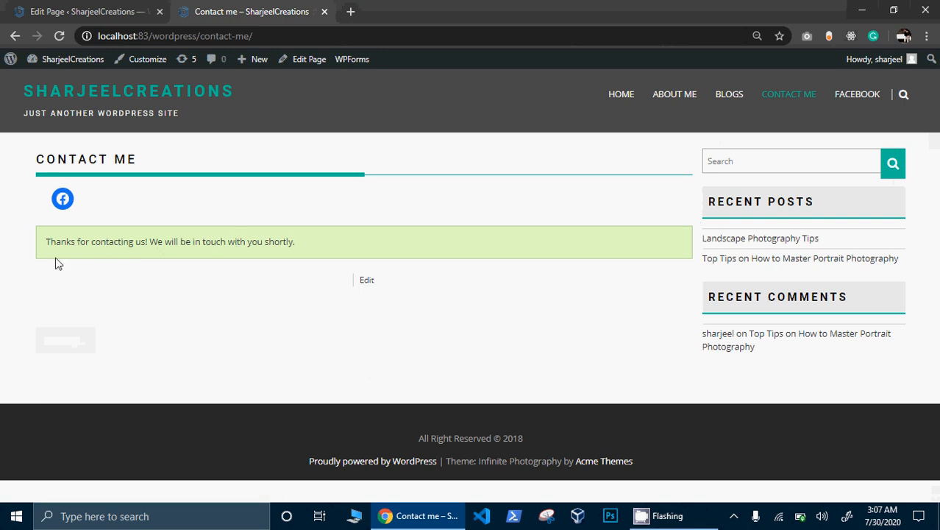
- Load Gmail in a new browser tab
left_click(352, 12)
type("google.com/gmail/")
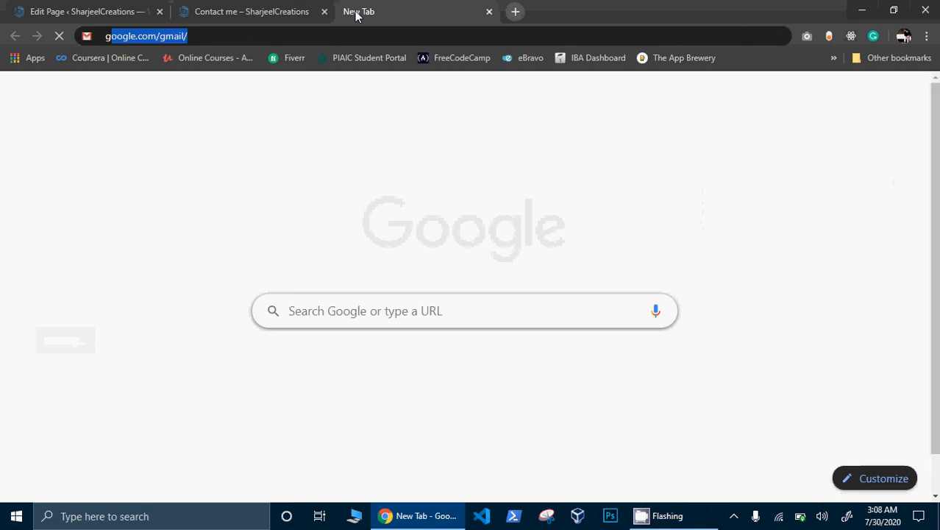
key("Return")
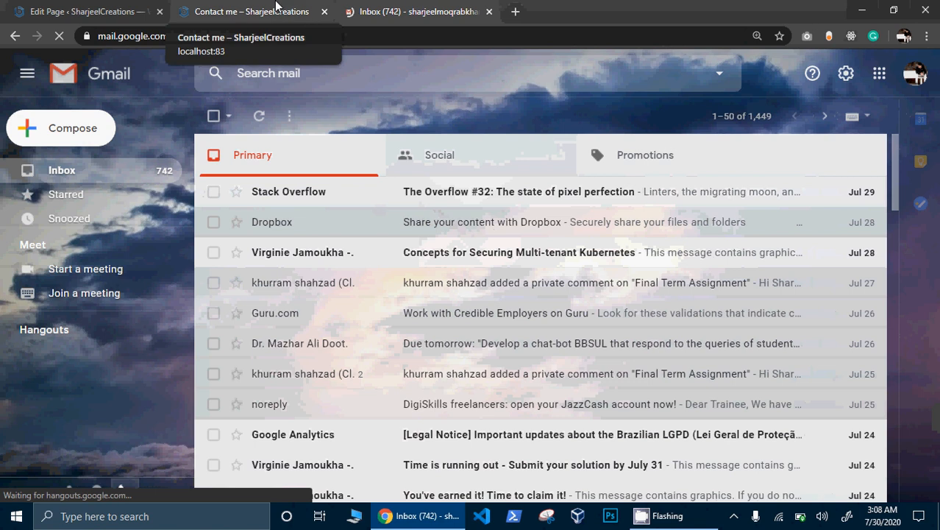
- Reload the Gmail inbox to check for the form notification, and open the site's home page
left_click(207, 5)
left_click_drag(290, 40, 86, 35)
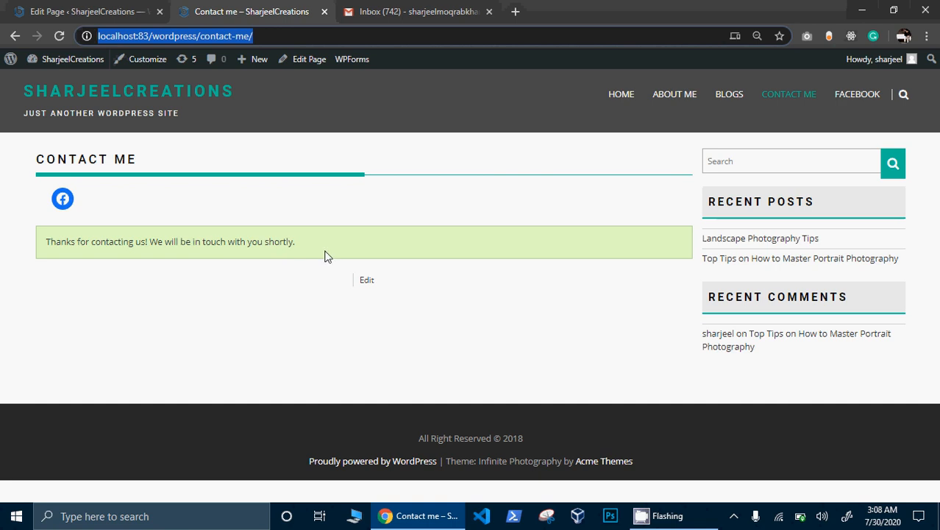
left_click(463, 9)
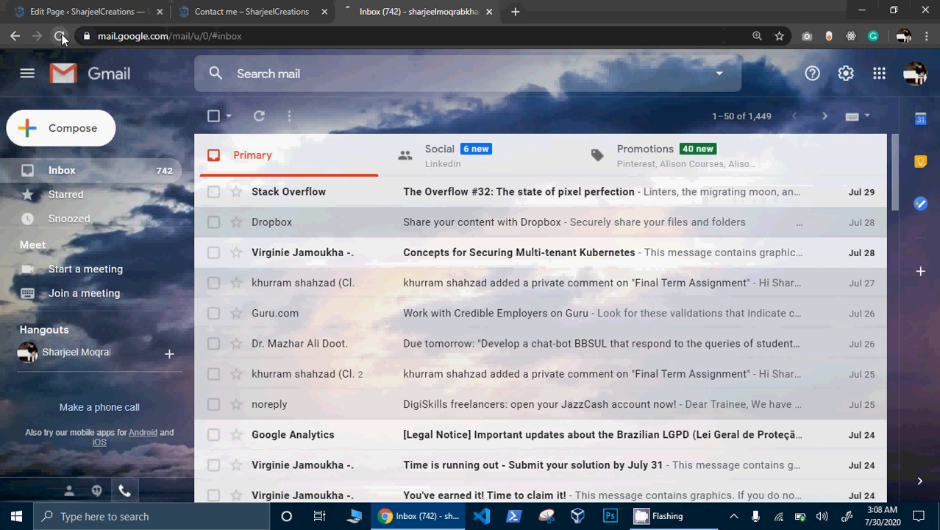
left_click(62, 37)
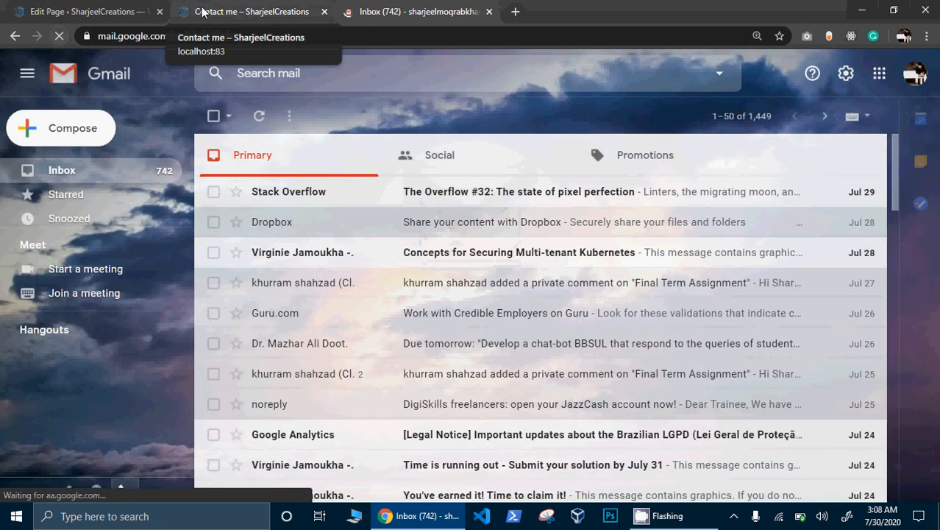
left_click(251, 8)
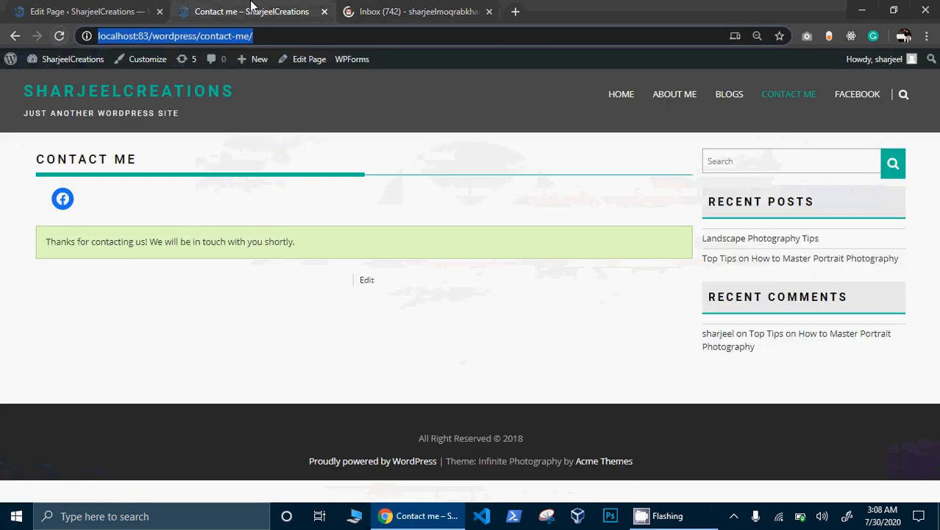
left_click(142, 92)
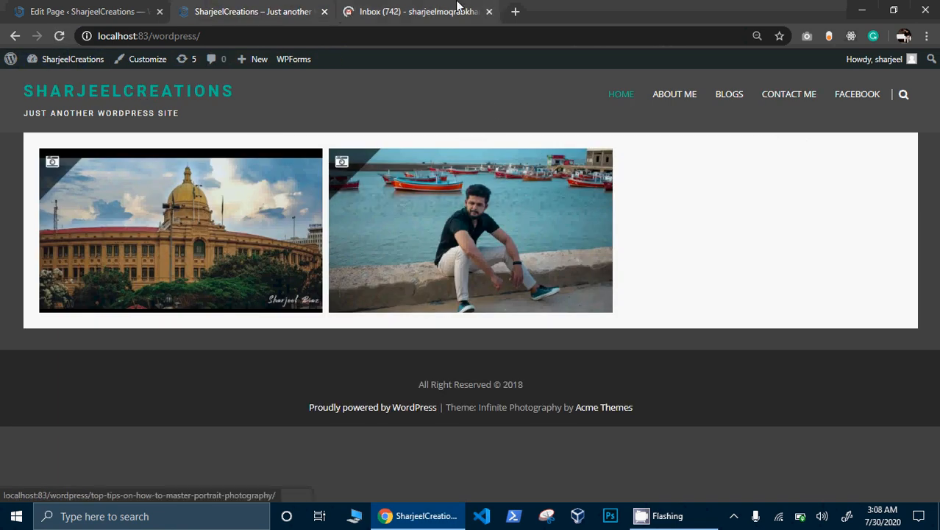
left_click(457, 9)
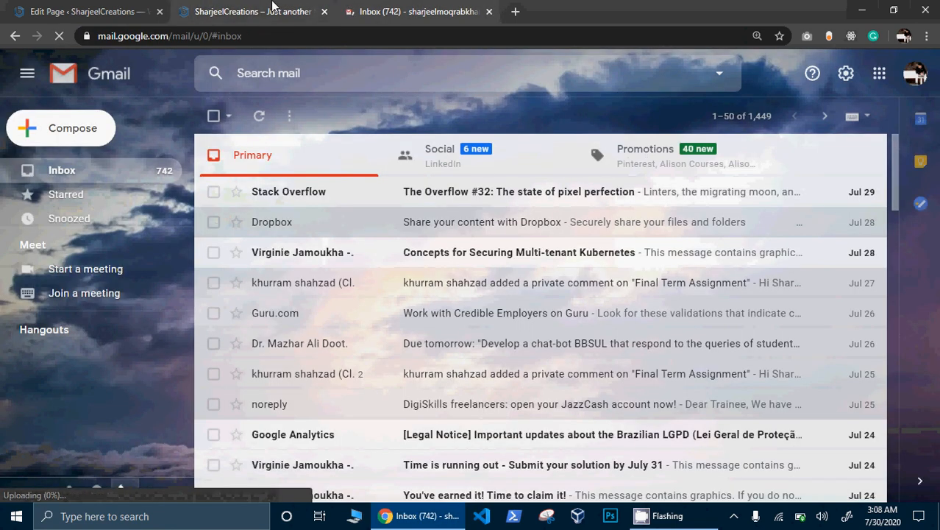
- Open the admin Comments screen from the editor, then return to the live home page tab
left_click(110, 11)
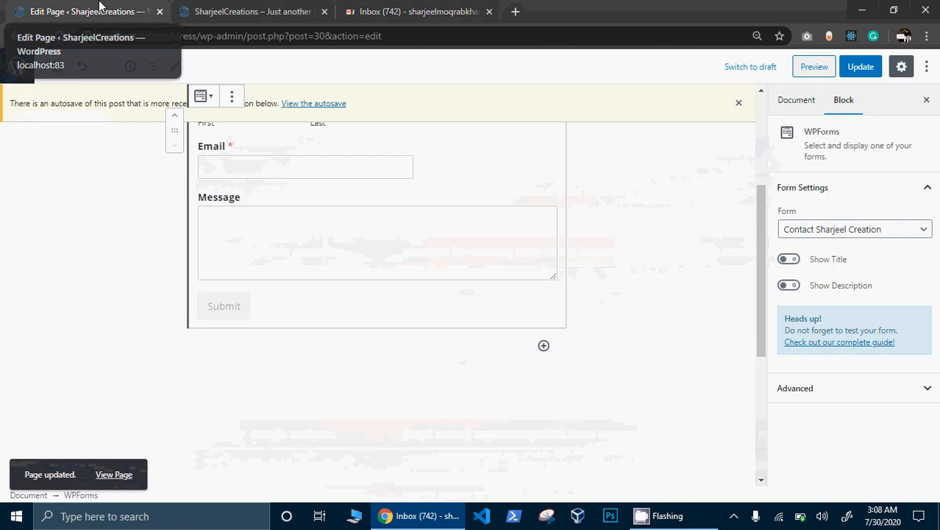
left_click(18, 70)
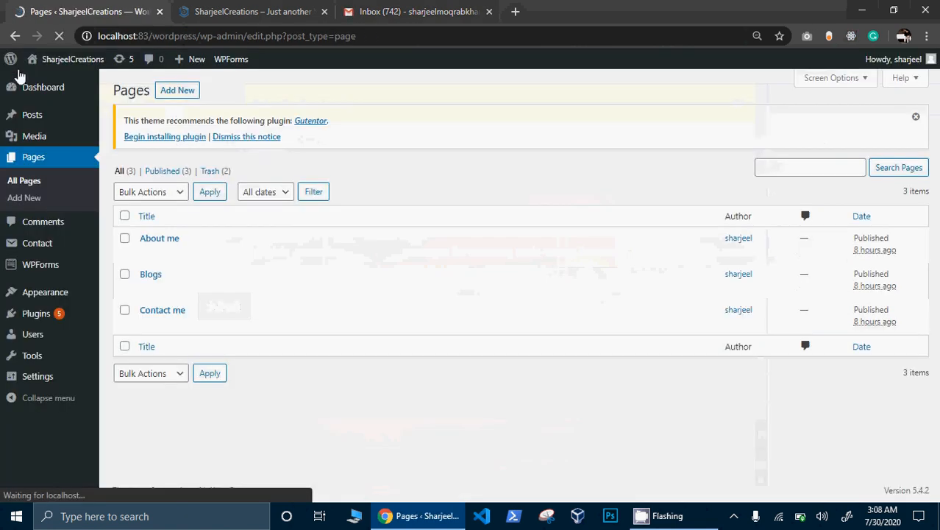
left_click(58, 225)
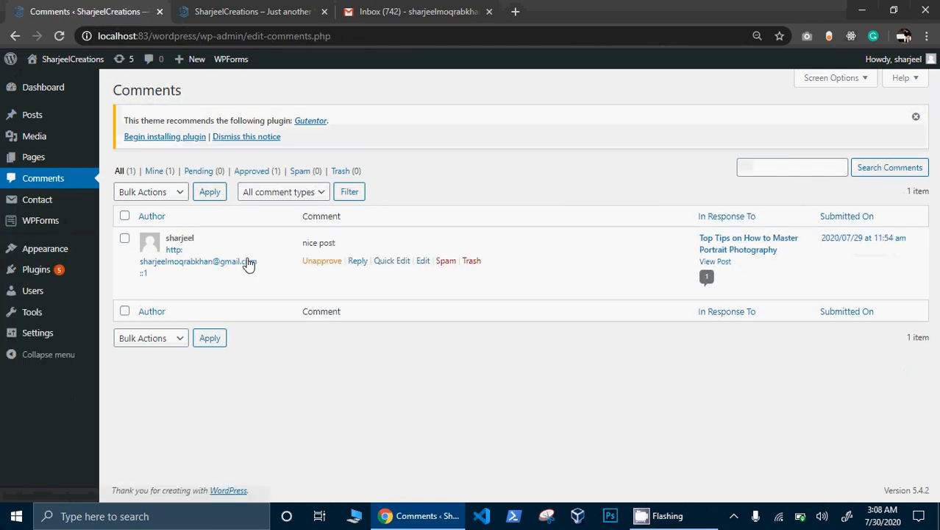
left_click(284, 10)
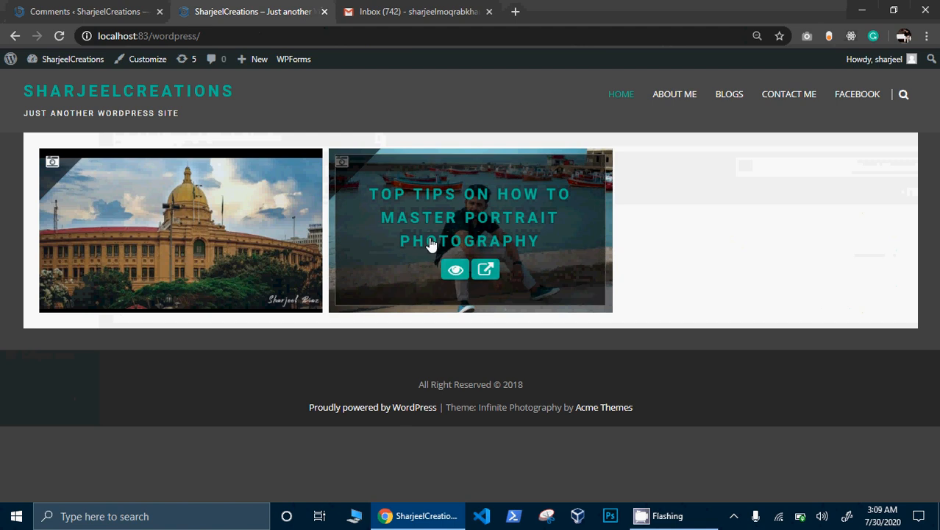
- Comment 'nice tips' on the Top Tips on How to Master Portrait Photography post
left_click(469, 193)
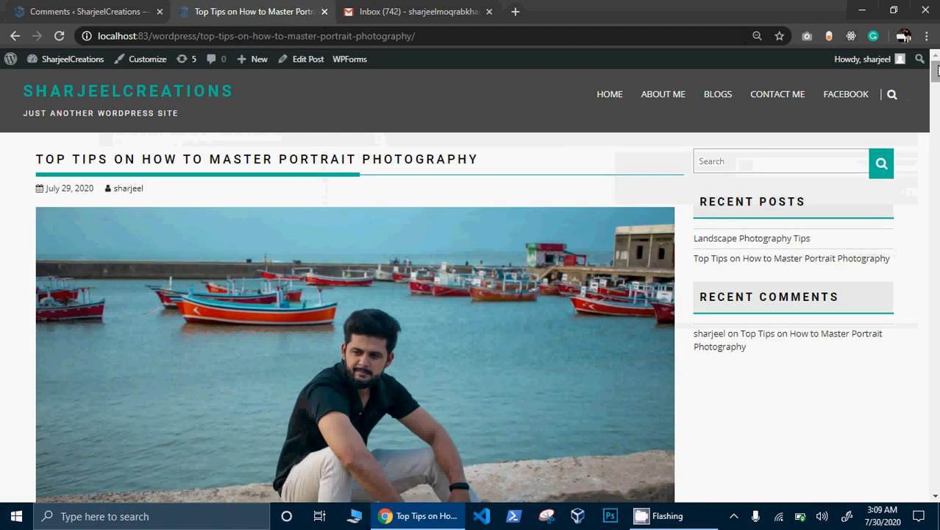
left_click_drag(936, 72, 936, 479)
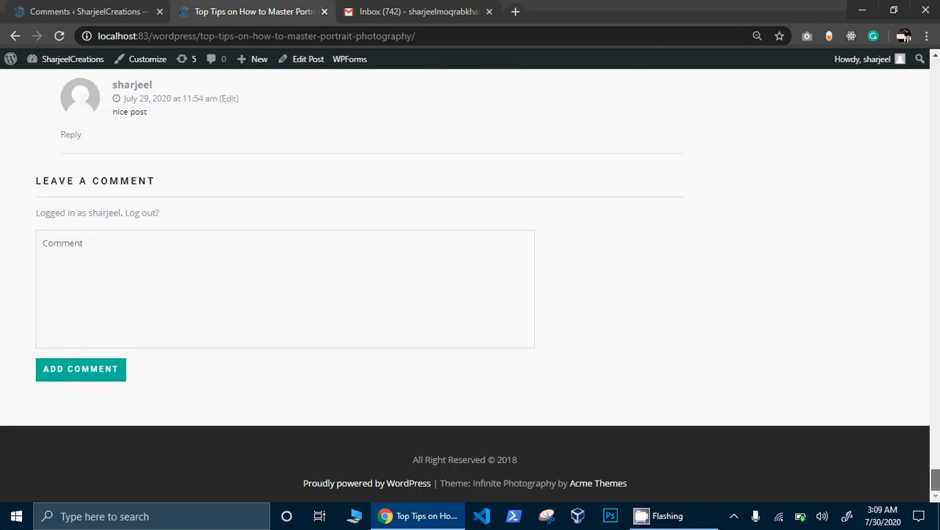
left_click(386, 304)
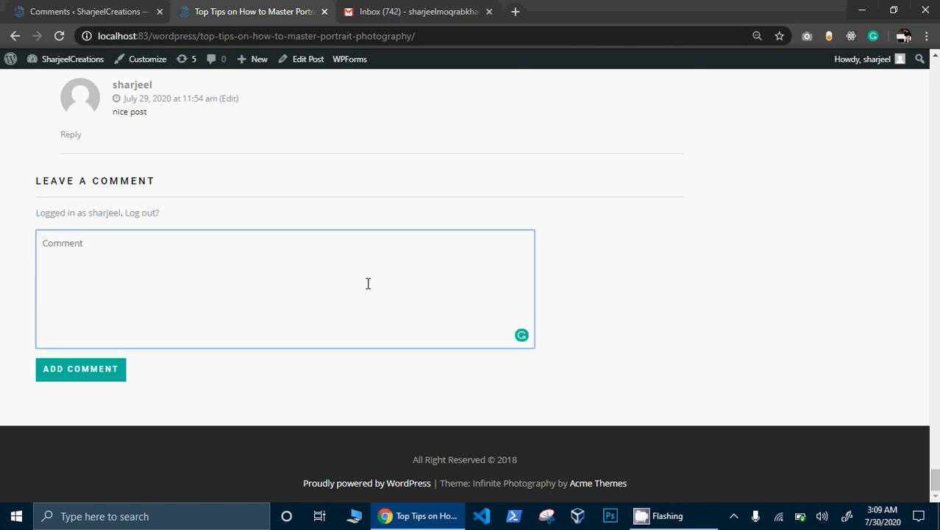
type("nice tips")
left_click(101, 370)
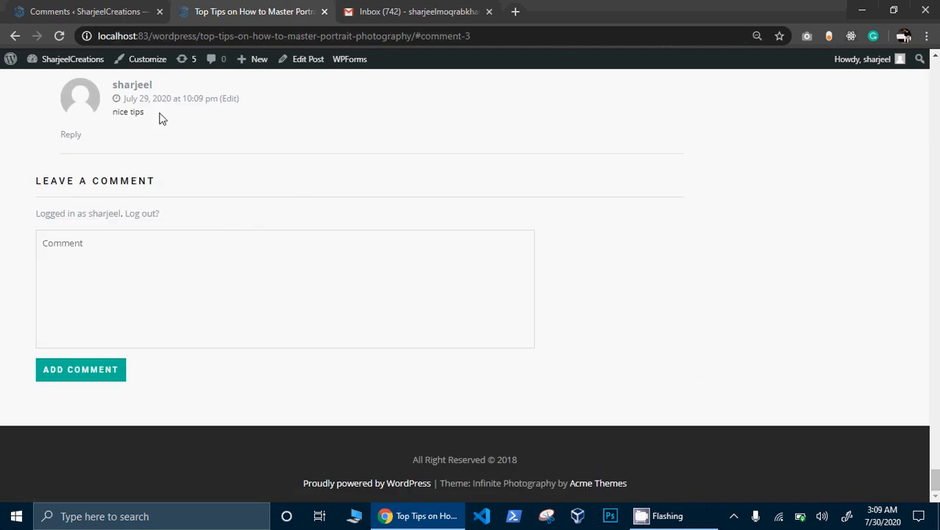
left_click_drag(159, 114, 115, 113)
- Reload the admin Comments list so it shows both 'nice tips' and 'nice post'
left_click(105, 11)
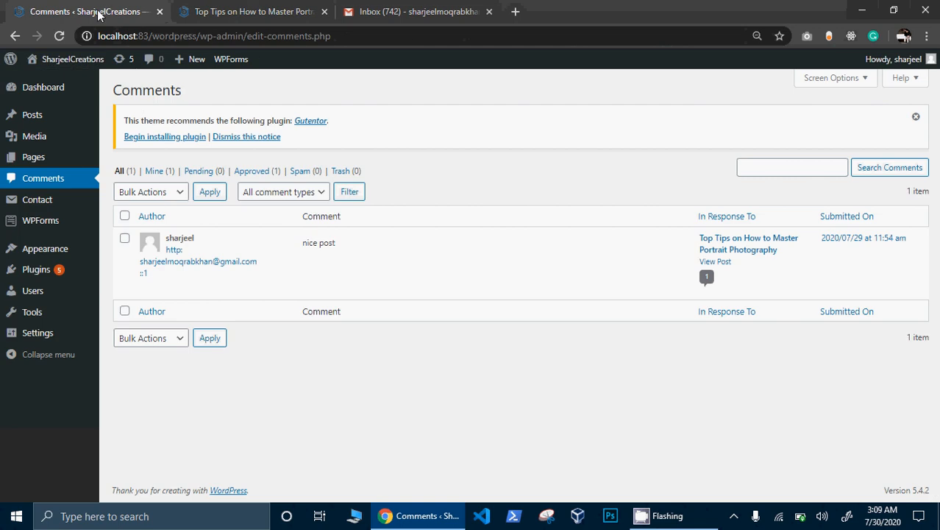
left_click(64, 41)
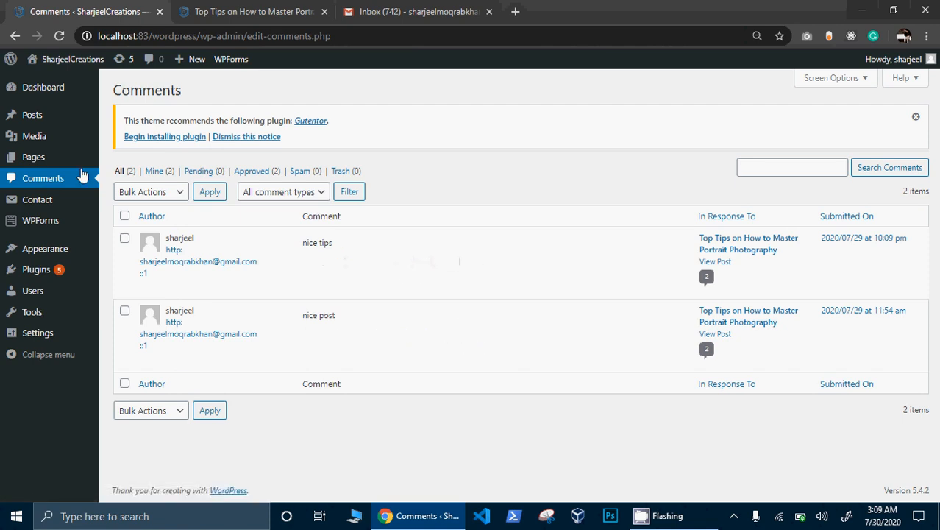
mouse_move(55, 251)
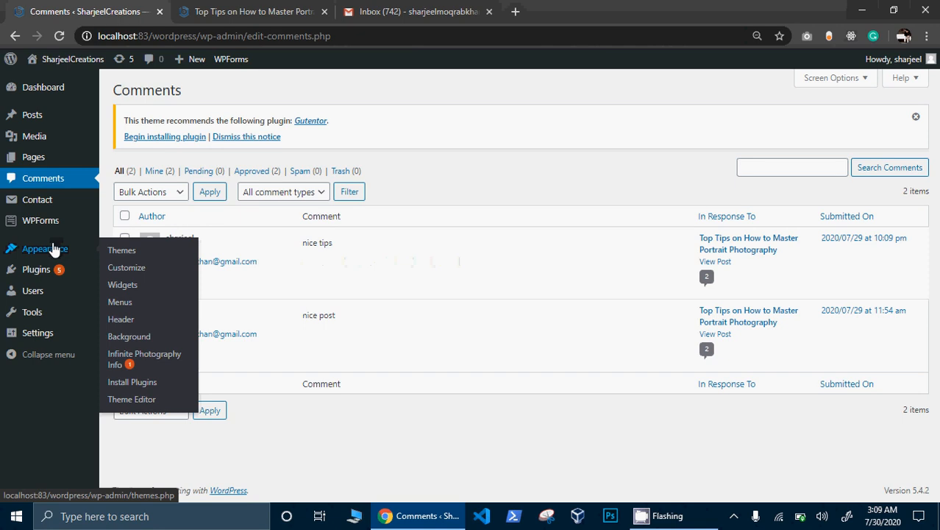
- In the Customizer's Site Identity, choose the SHARJEEL CREATION camera image as the logo
left_click(127, 270)
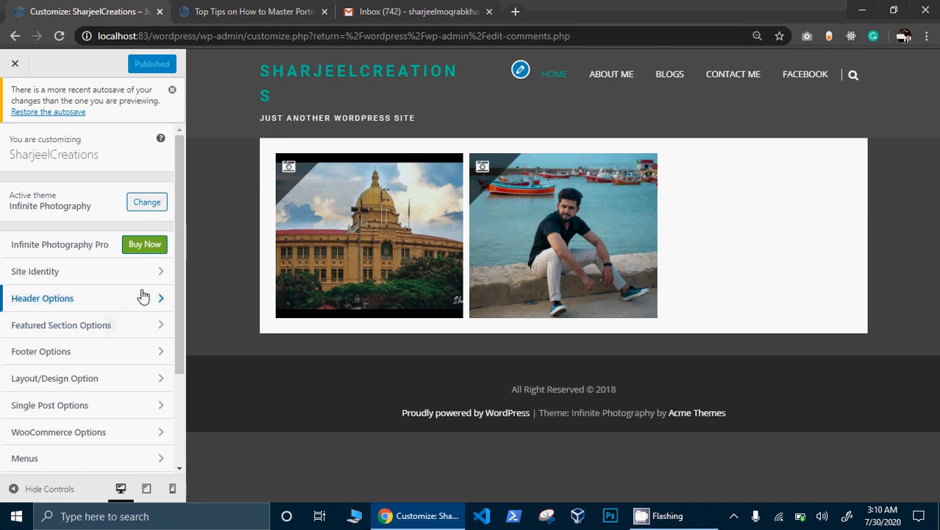
left_click(162, 274)
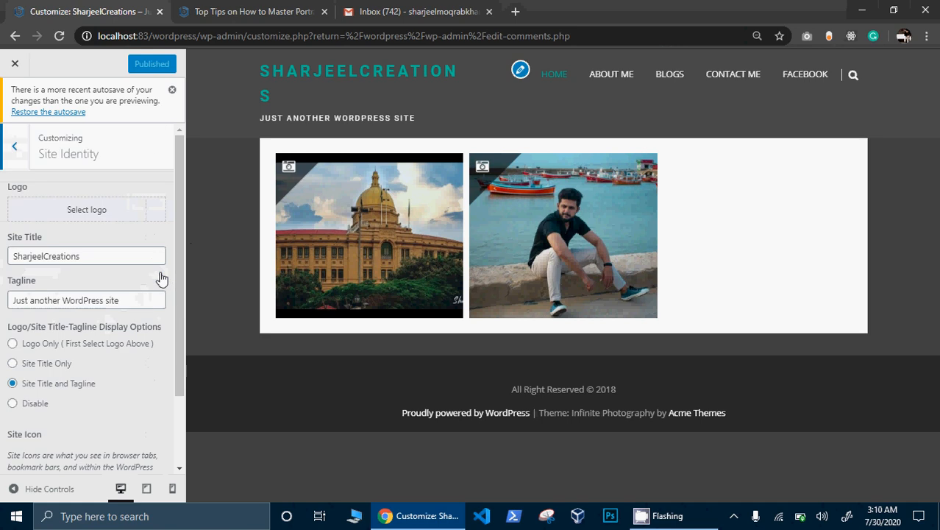
left_click(80, 218)
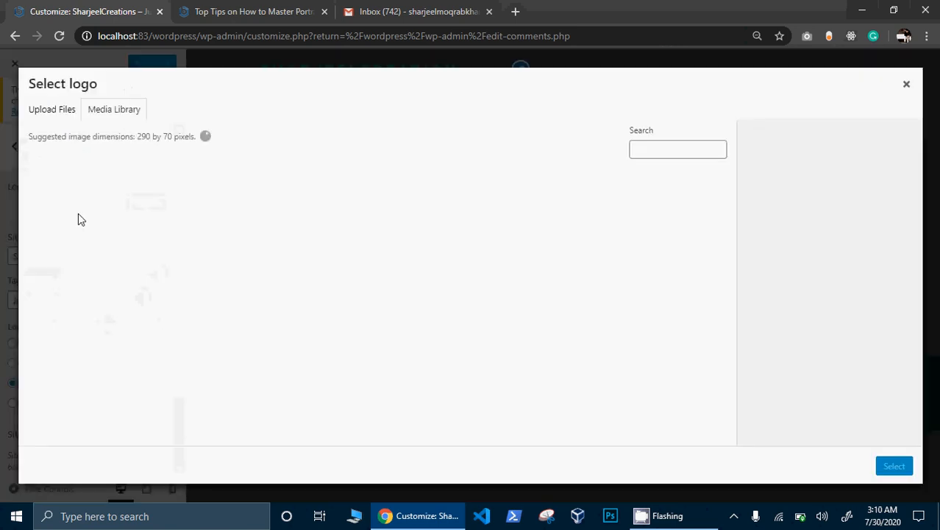
left_click(82, 197)
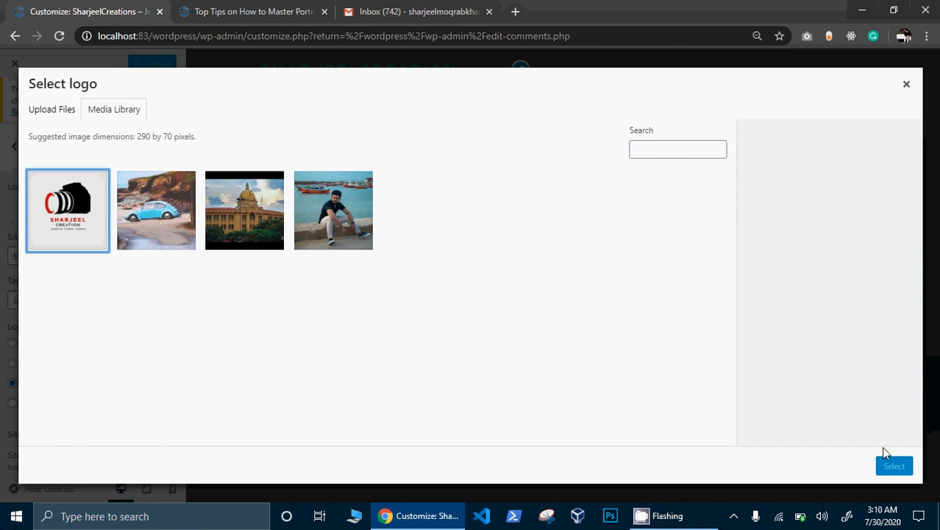
double_click(58, 211)
left_click(58, 211)
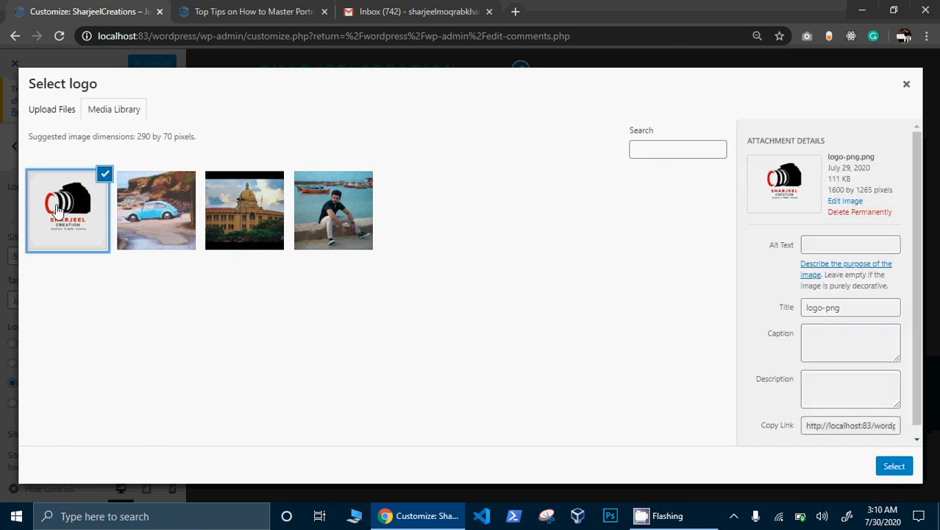
left_click(894, 466)
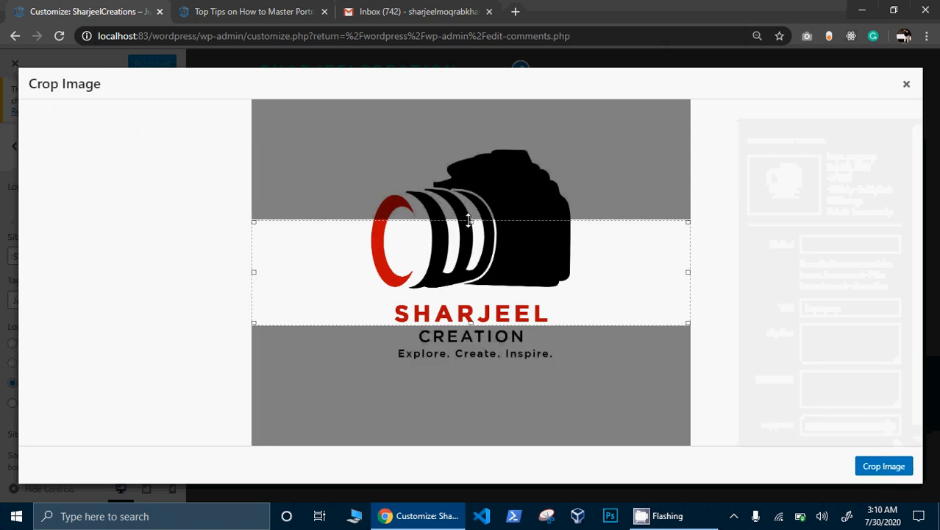
- Crop the logo snugly around the camera and tagline text, then apply the crop
left_click_drag(471, 221, 471, 139)
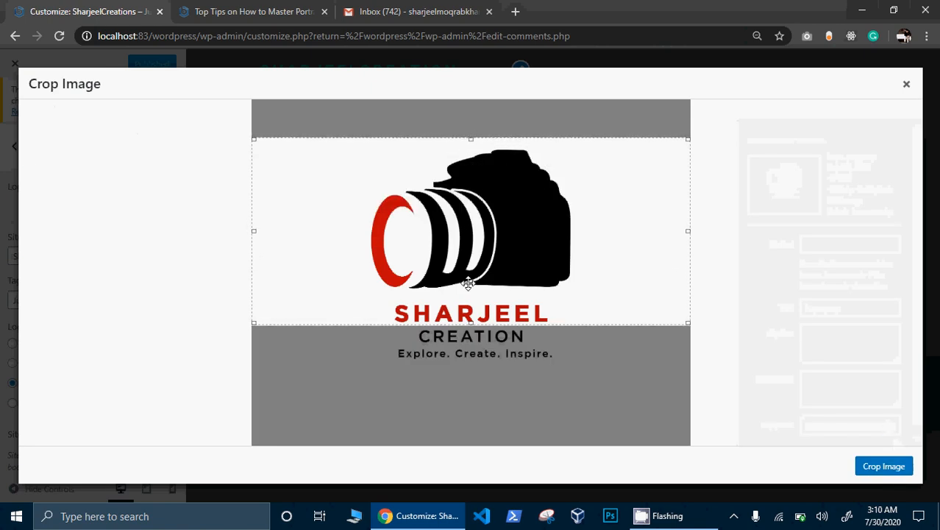
left_click_drag(471, 333, 471, 372)
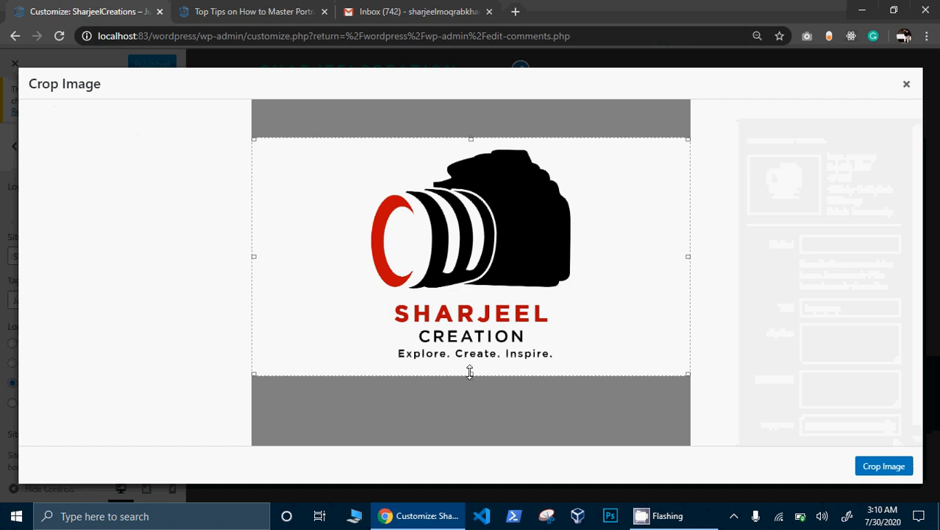
left_click_drag(253, 253, 345, 252)
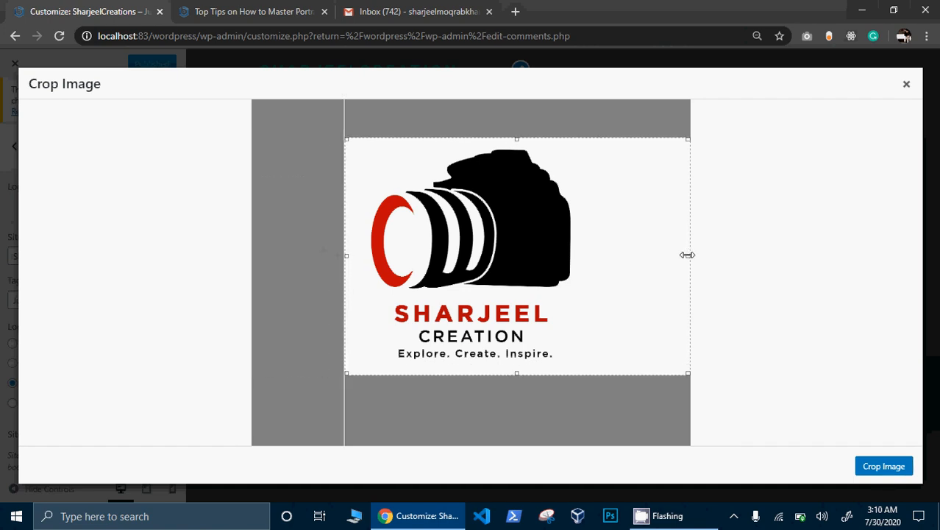
left_click_drag(688, 255, 605, 259)
left_click_drag(532, 256, 540, 257)
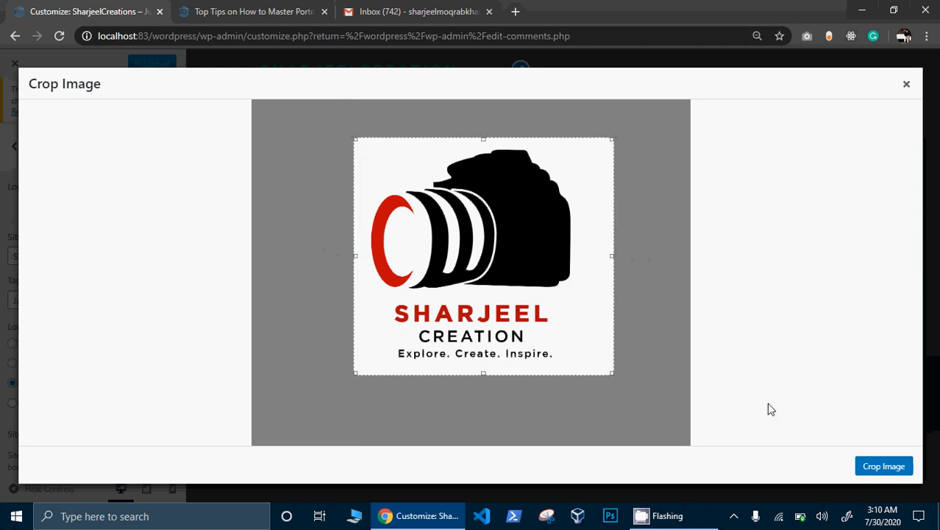
left_click(872, 469)
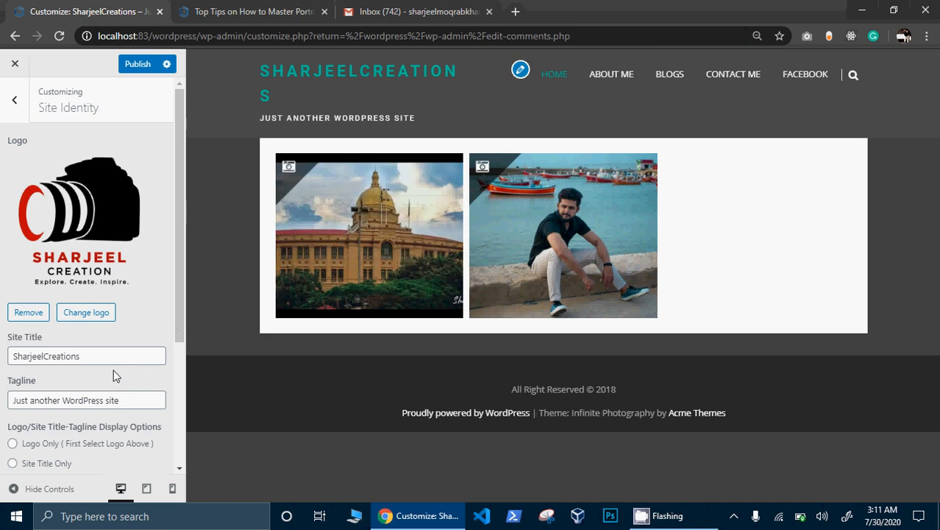
- Change the tagline to 'Explore Create inspire', correcting the 'Expolore' misspelling
left_click_drag(175, 321, 174, 393)
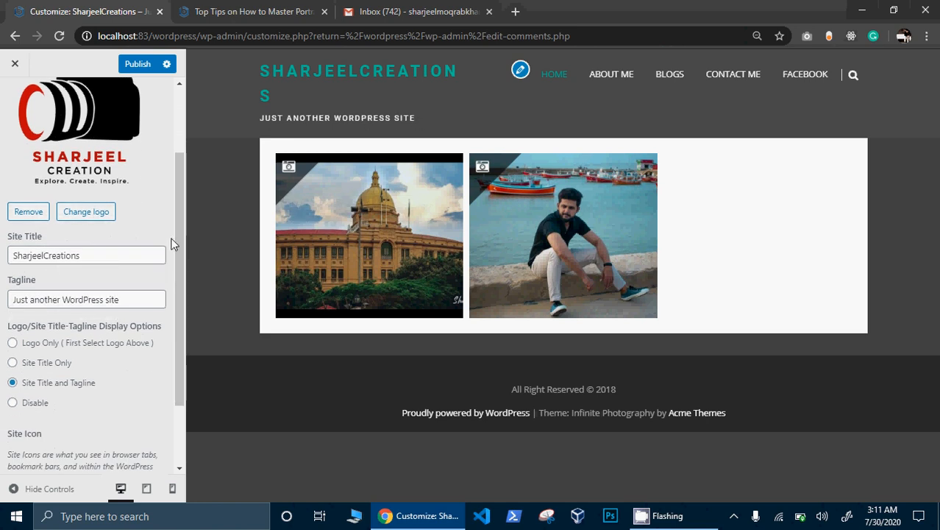
left_click_drag(137, 299, 3, 305)
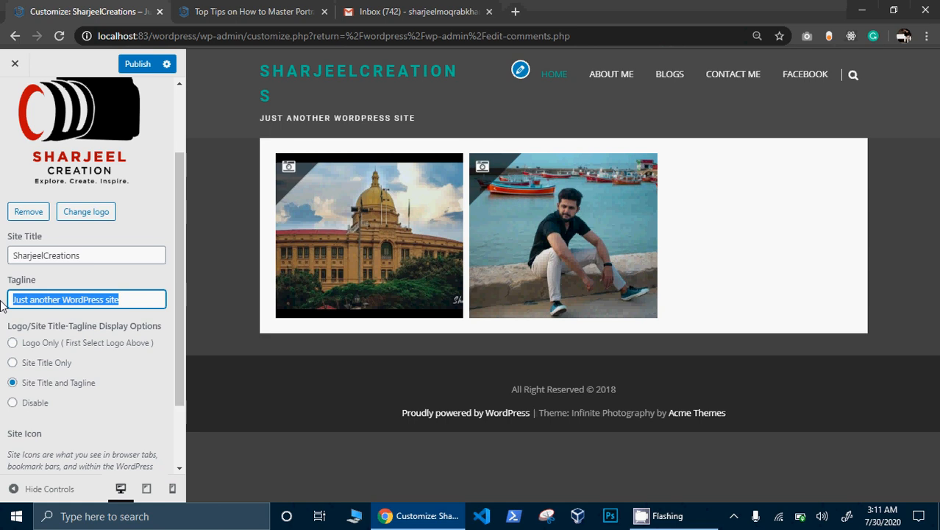
type("Create")
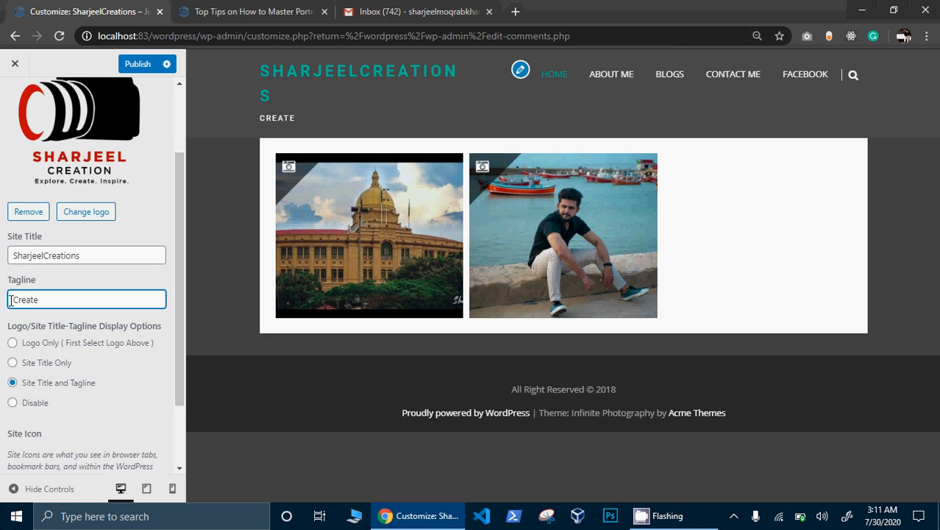
left_click(11, 300)
type("Expolore")
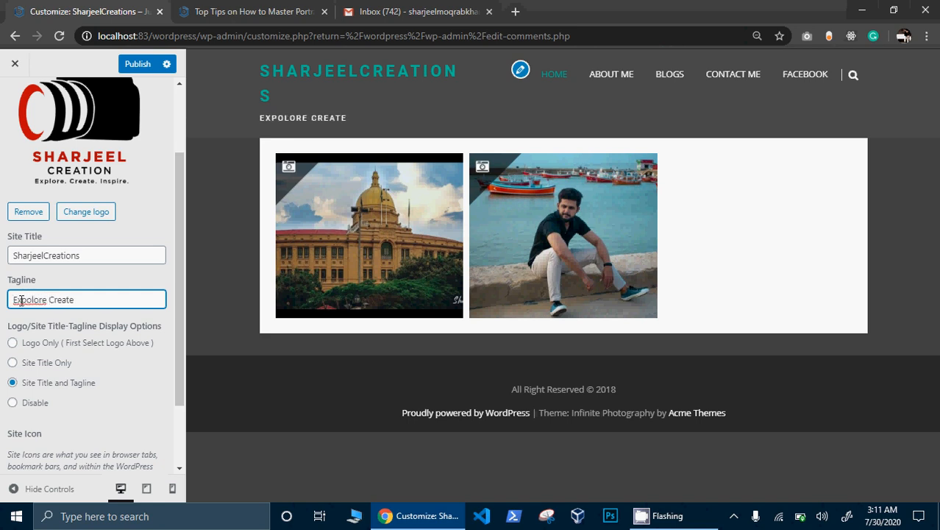
right_click(23, 300)
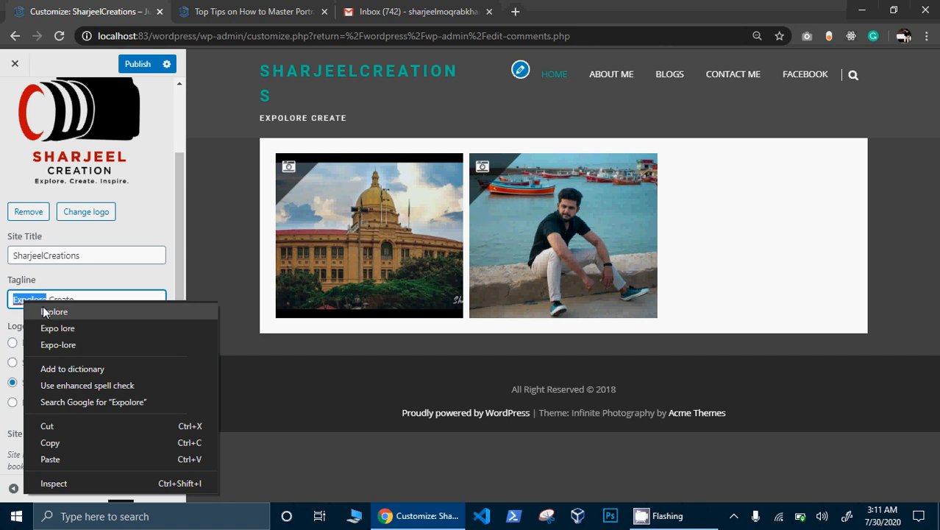
left_click(50, 310)
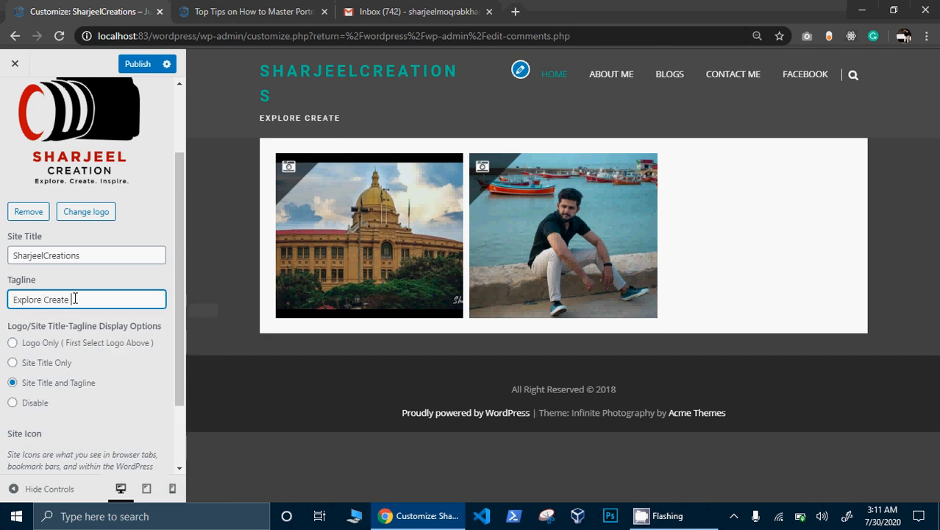
type("Ins")
- Set the header display to Logo Only and publish the changes
left_click(73, 350)
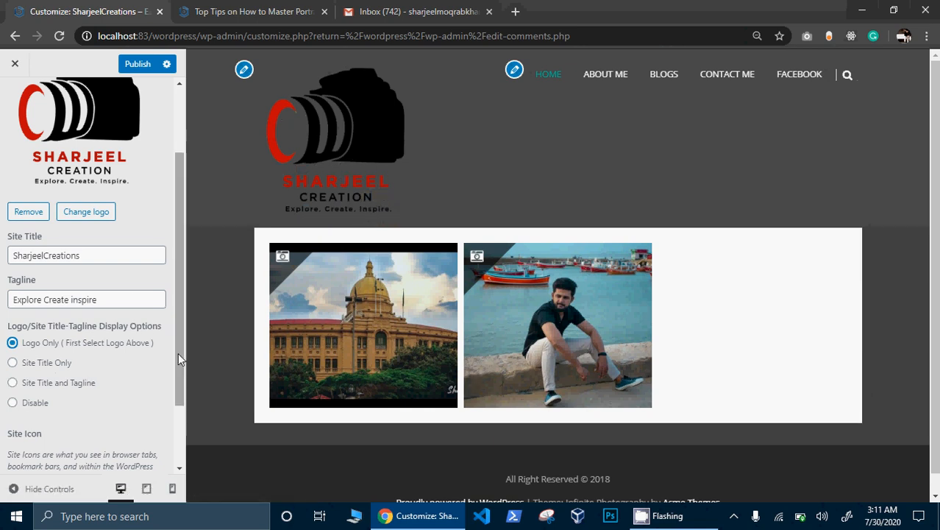
left_click_drag(178, 353, 178, 422)
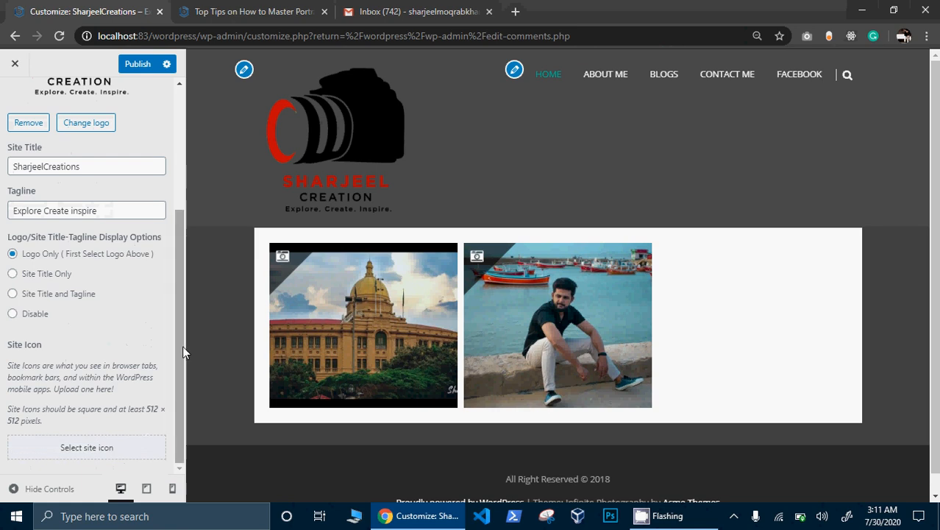
left_click(150, 76)
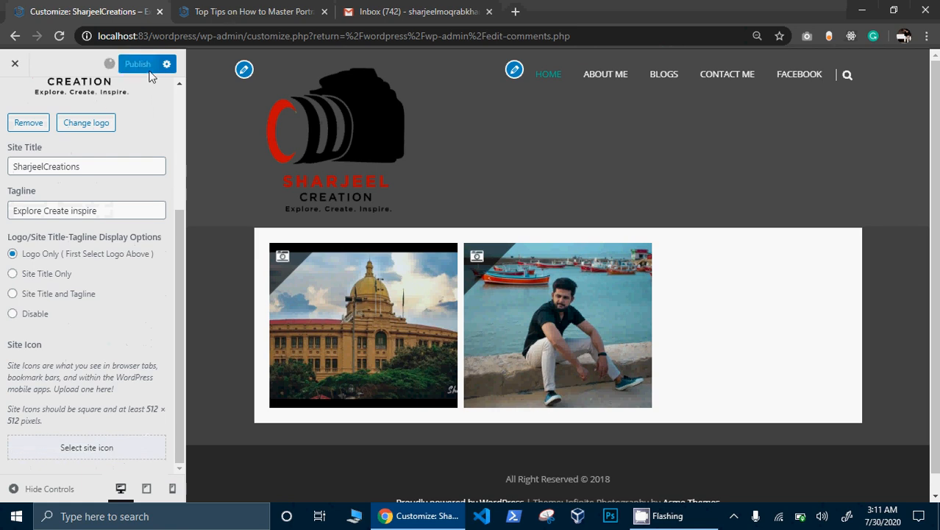
- Check the new logo header on the live home page
left_click(243, 12)
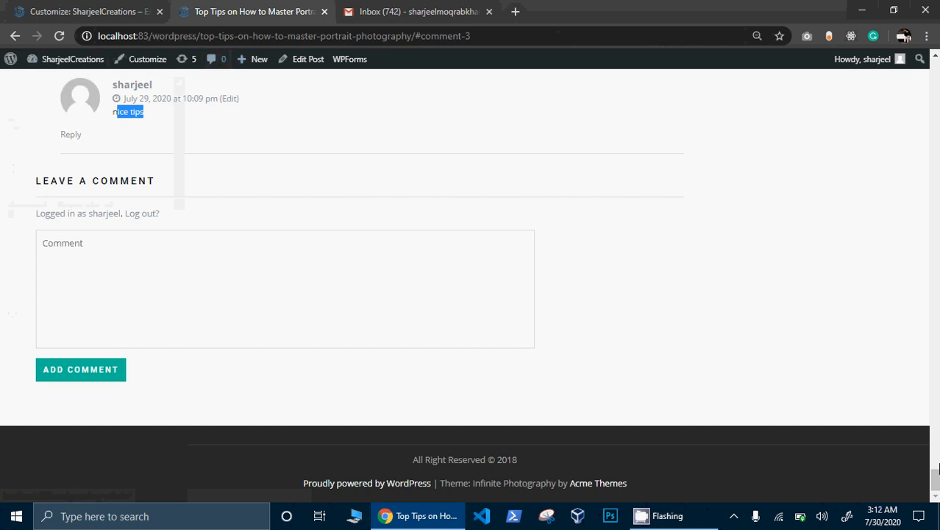
left_click_drag(937, 469, 936, 73)
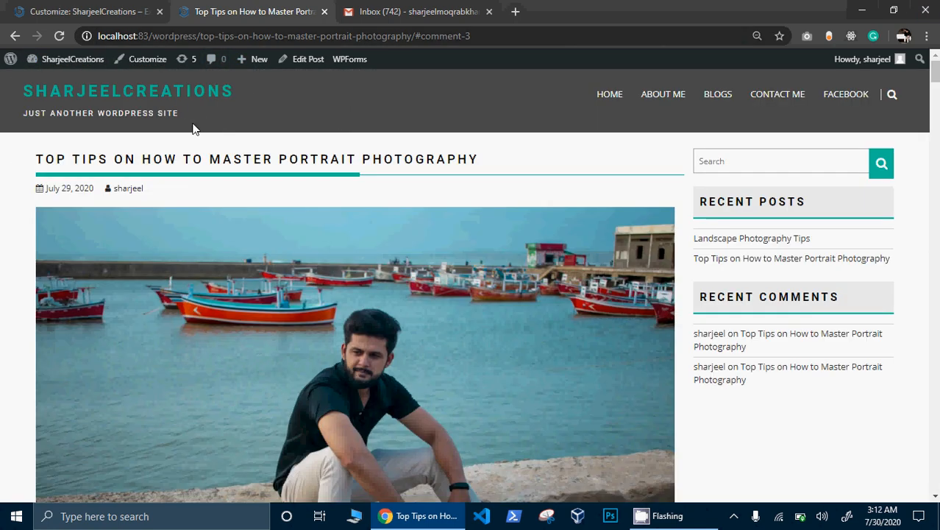
left_click(180, 98)
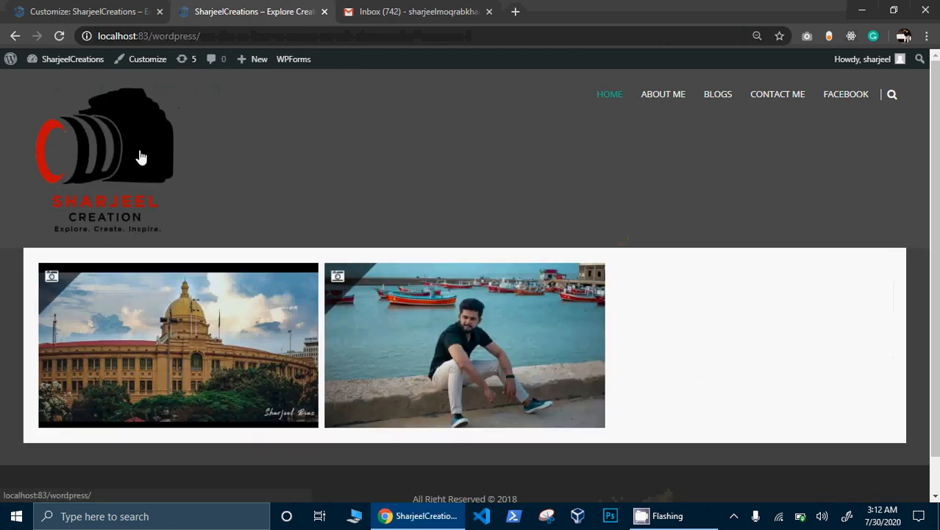
- Preview the site in tablet and mobile layouts, return to desktop, and close the Customizer
left_click(107, 7)
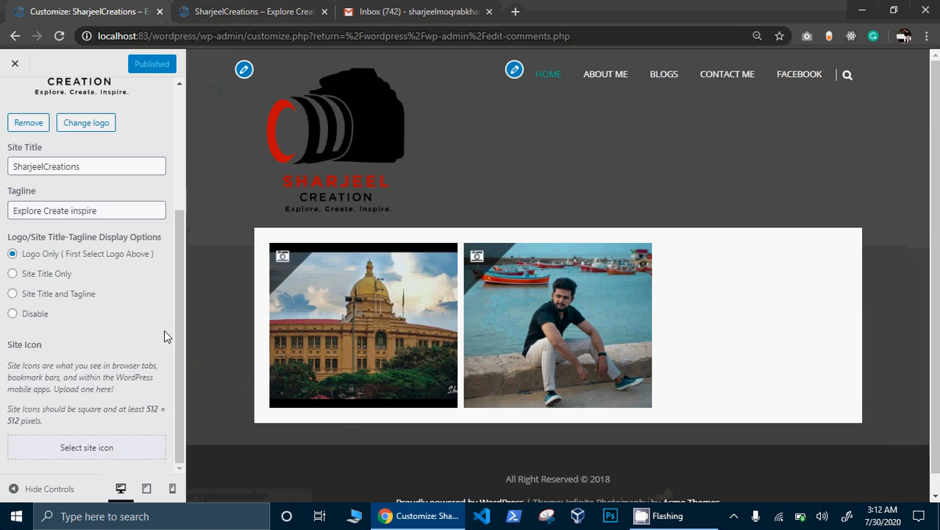
left_click_drag(164, 330, 165, 381)
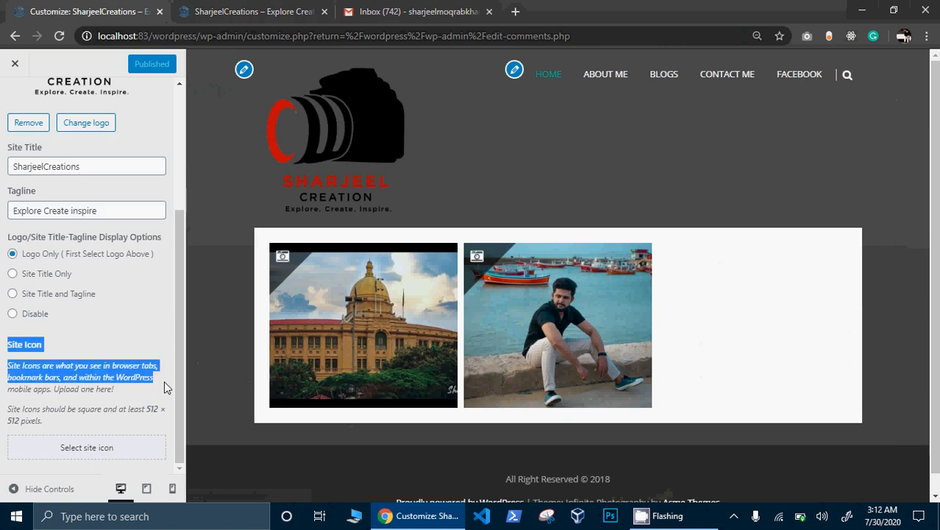
left_click(147, 489)
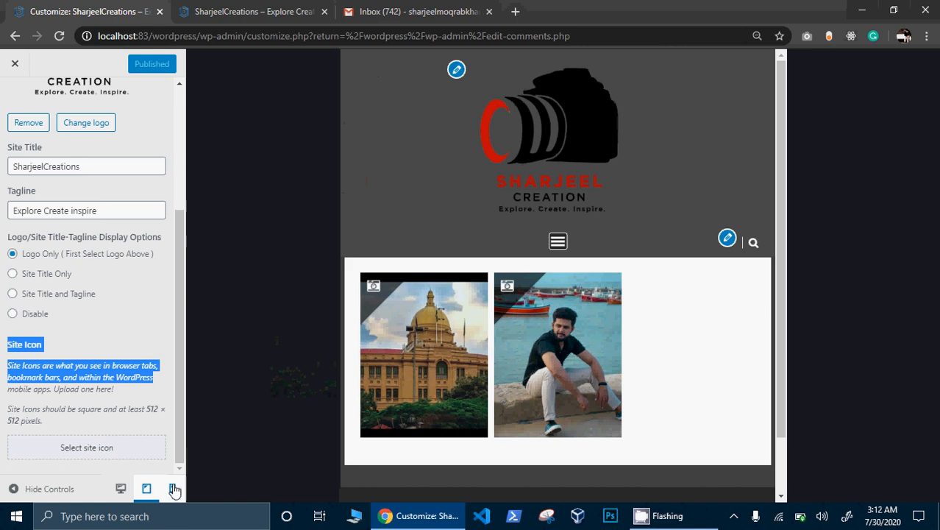
left_click(172, 489)
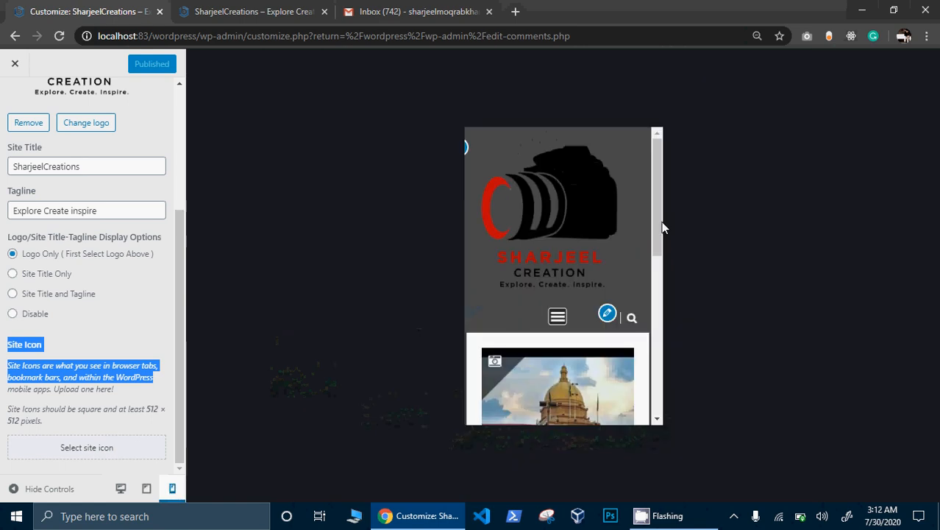
left_click_drag(661, 225, 648, 419)
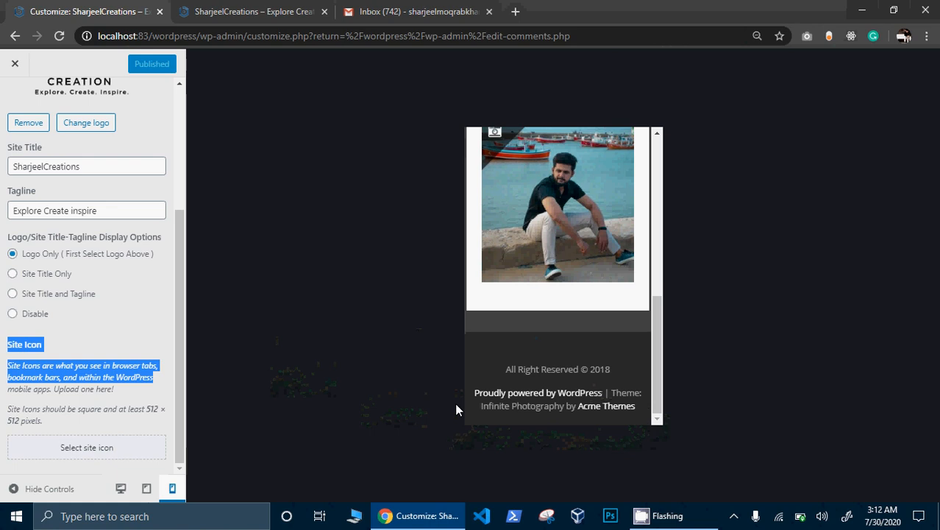
left_click(147, 489)
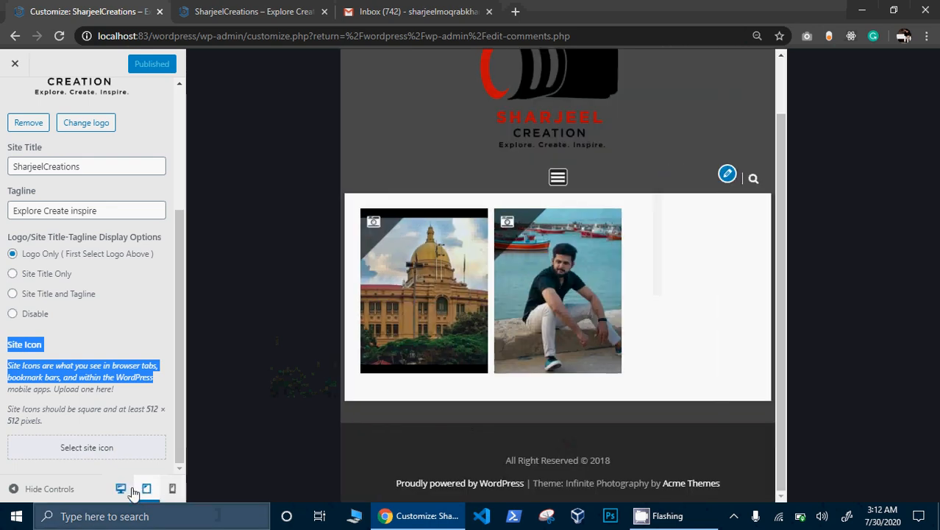
left_click(121, 489)
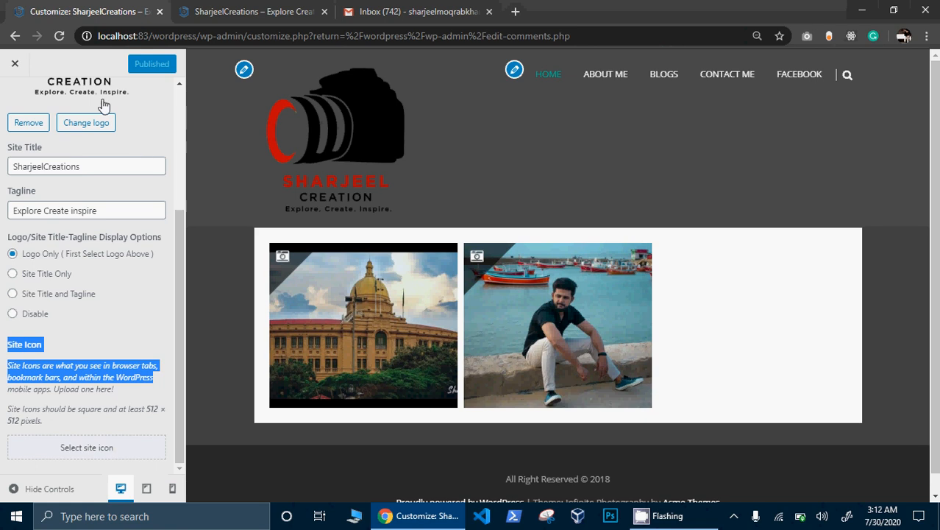
left_click(14, 66)
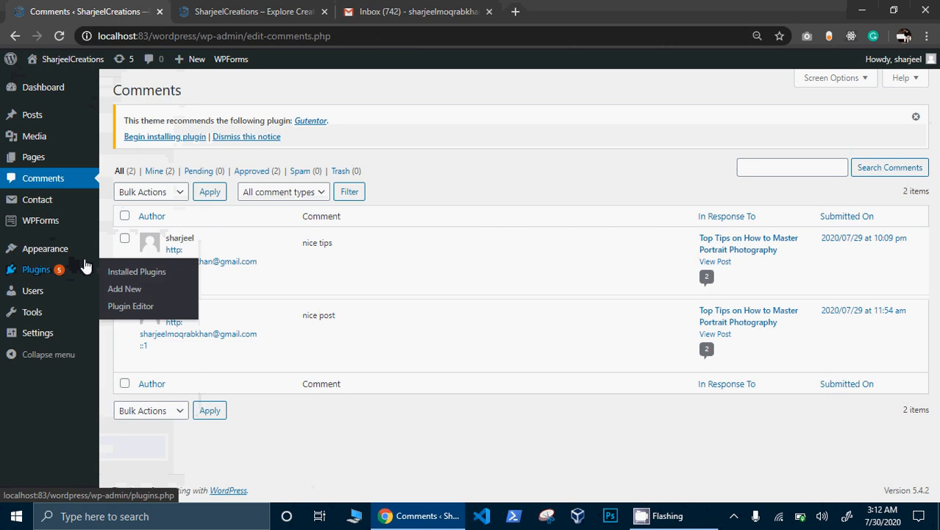
- Reopen the theme Customizer via Appearance > Customize in the admin sidebar
mouse_move(81, 255)
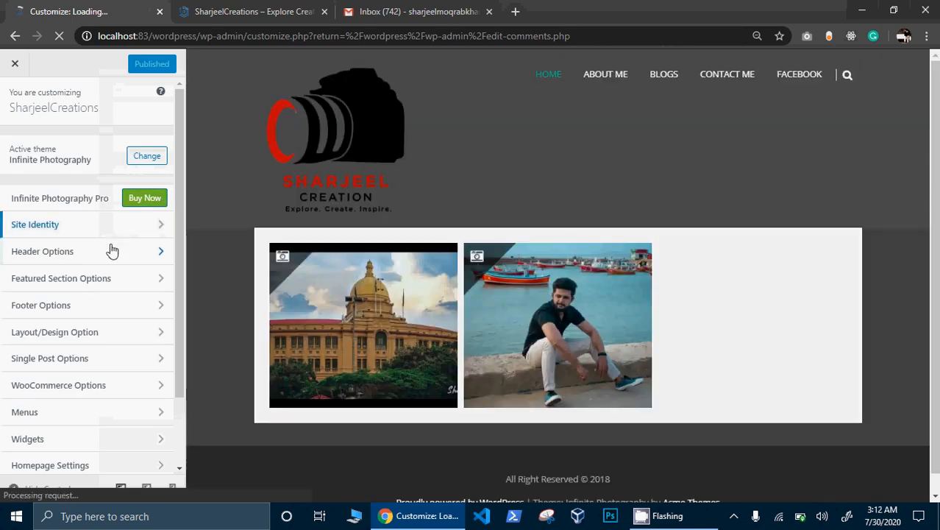
- Hide the search icon from the menu in the header's search options
left_click(112, 251)
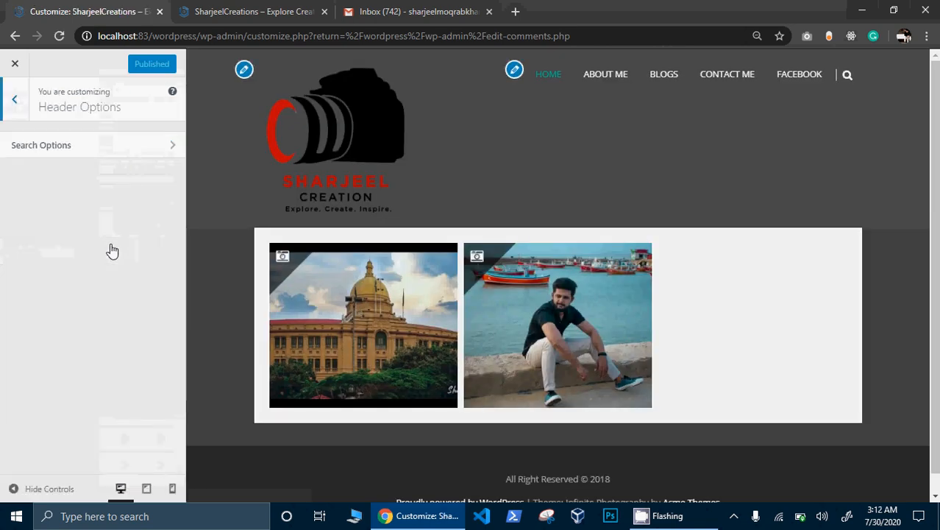
left_click(150, 151)
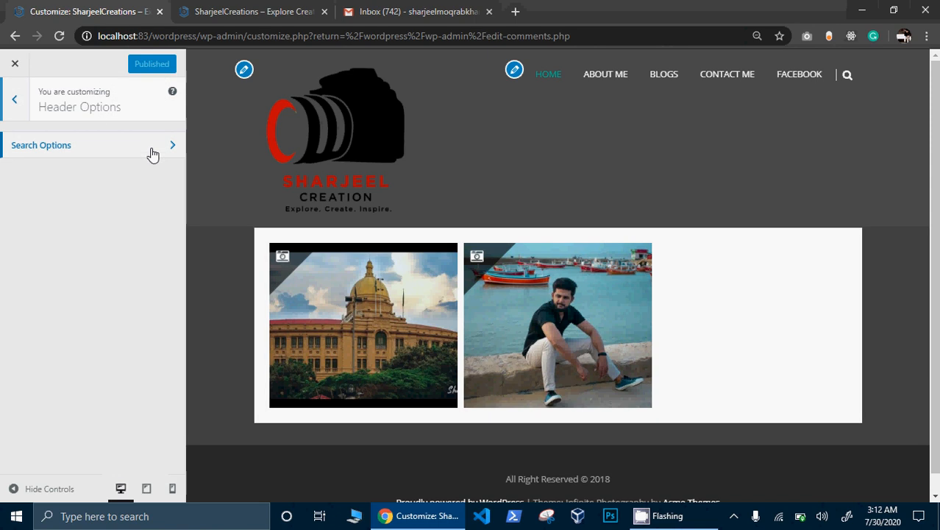
left_click(47, 151)
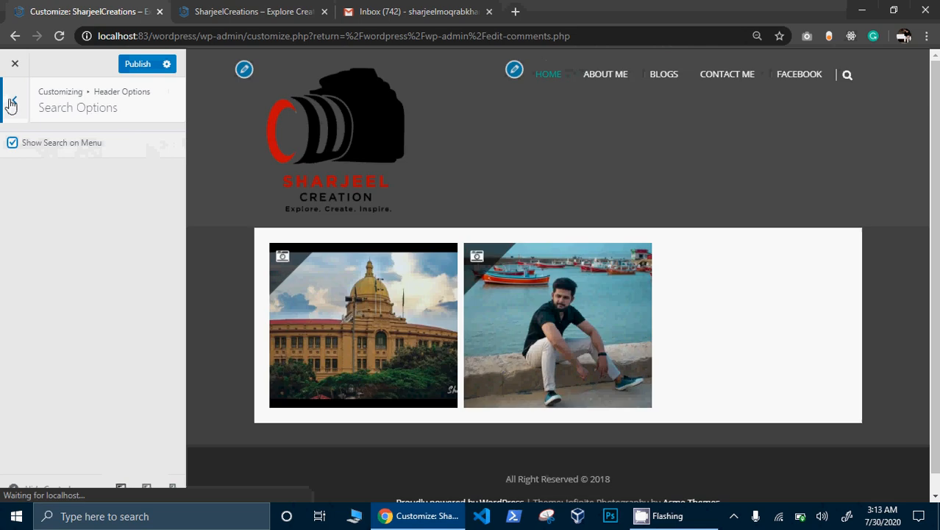
- Look through Theme Options and Reset Options, leaving Reset at Do Not Reset, and return to the top
left_click(14, 100)
left_click(14, 103)
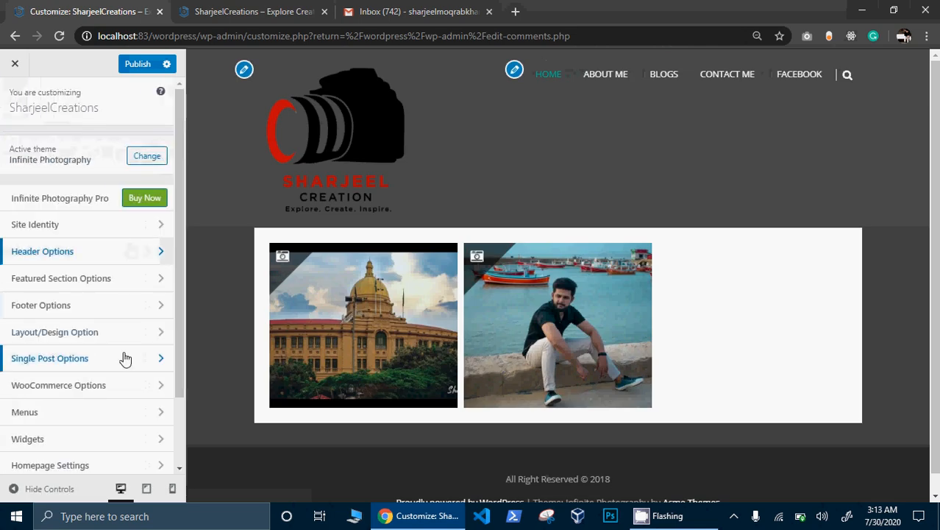
scroll(185, 390, "down", 2)
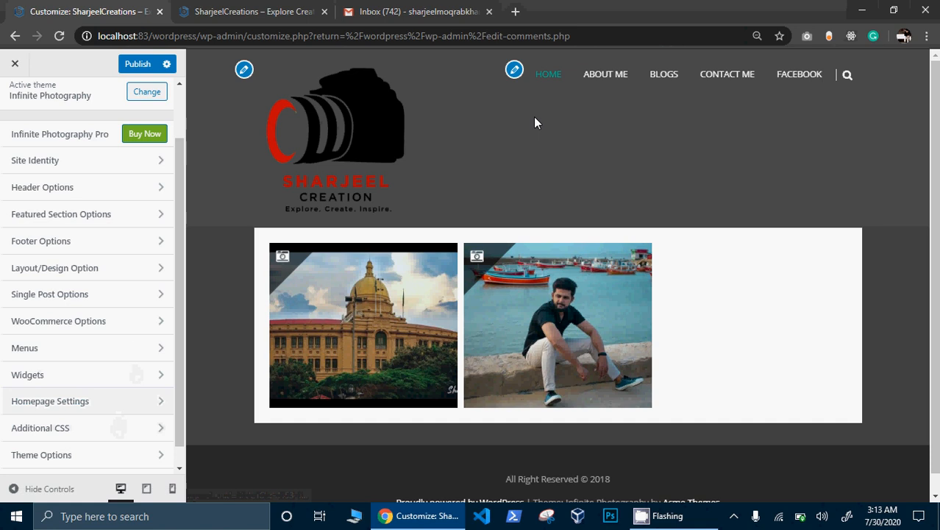
left_click(110, 450)
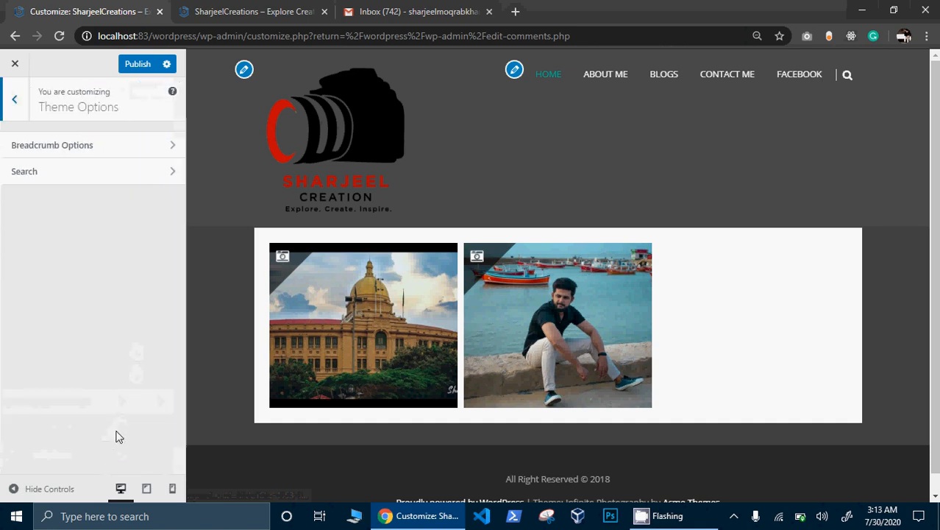
left_click(19, 100)
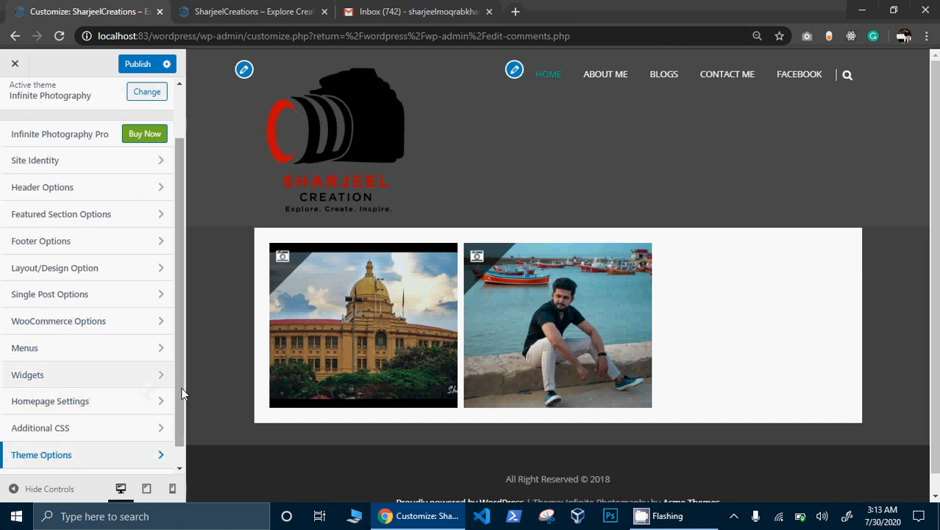
scroll(183, 393, "down", 1)
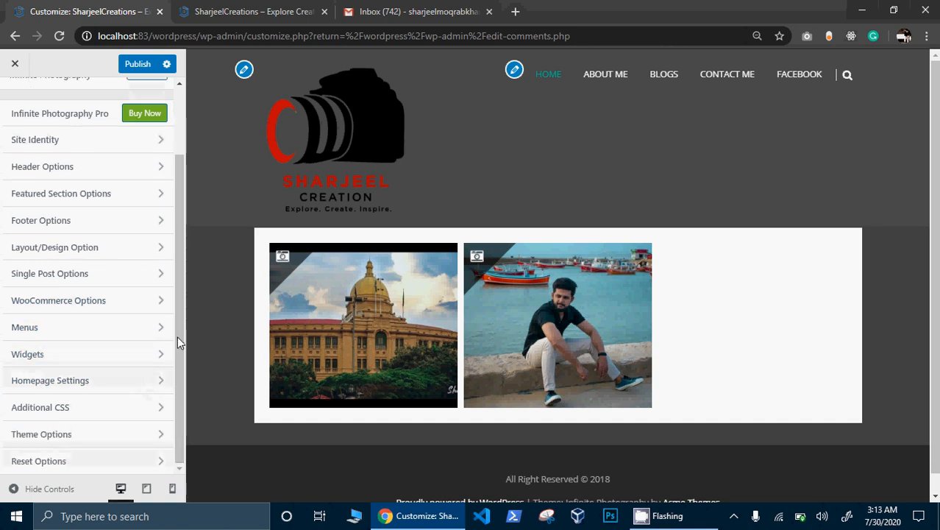
left_click(126, 469)
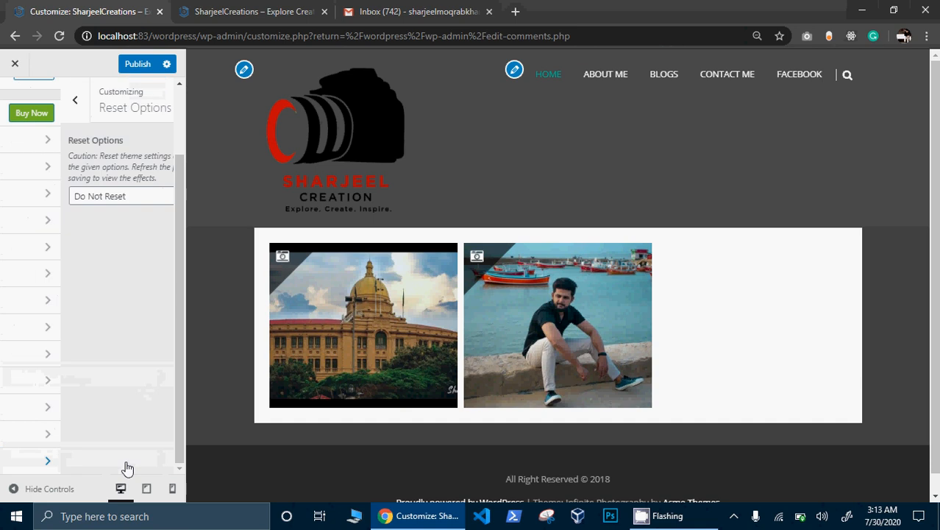
left_click(21, 112)
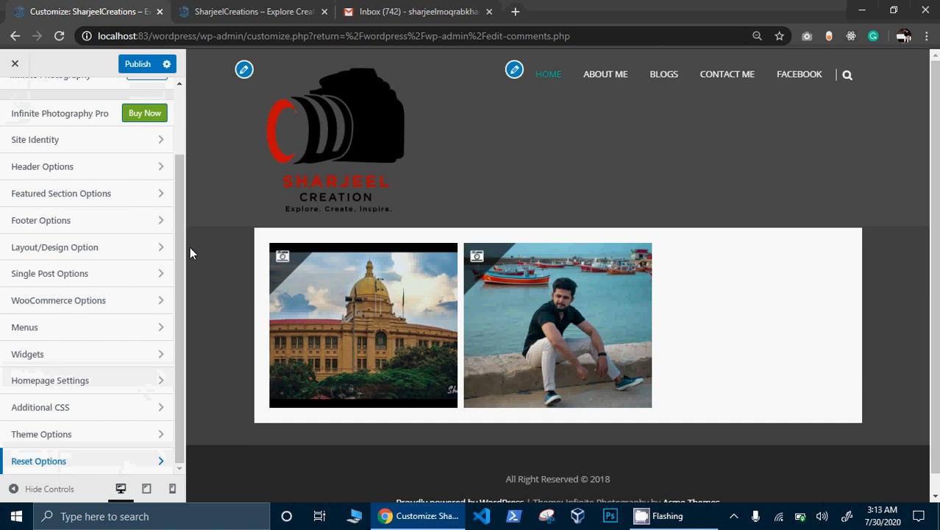
left_click_drag(180, 254, 189, 193)
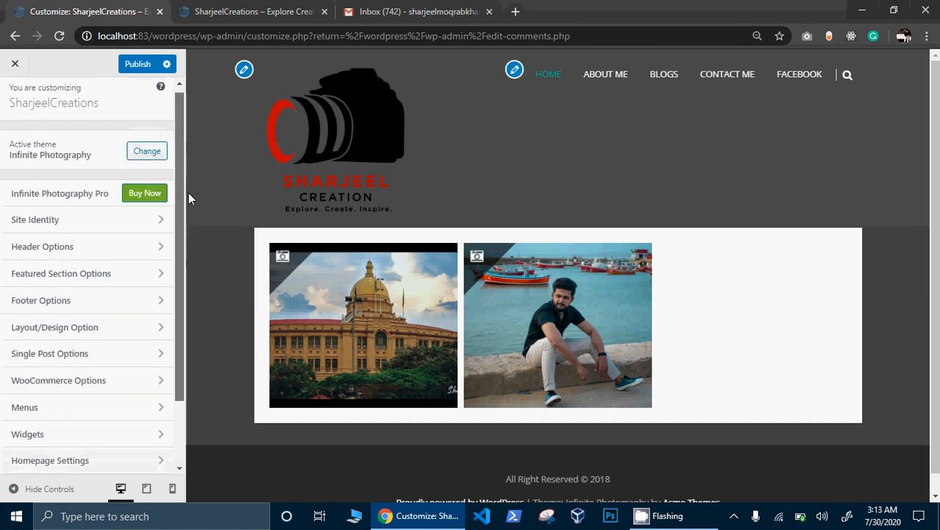
- Exit the Customizer, confirming the warning to discard unsaved changes
left_click(15, 65)
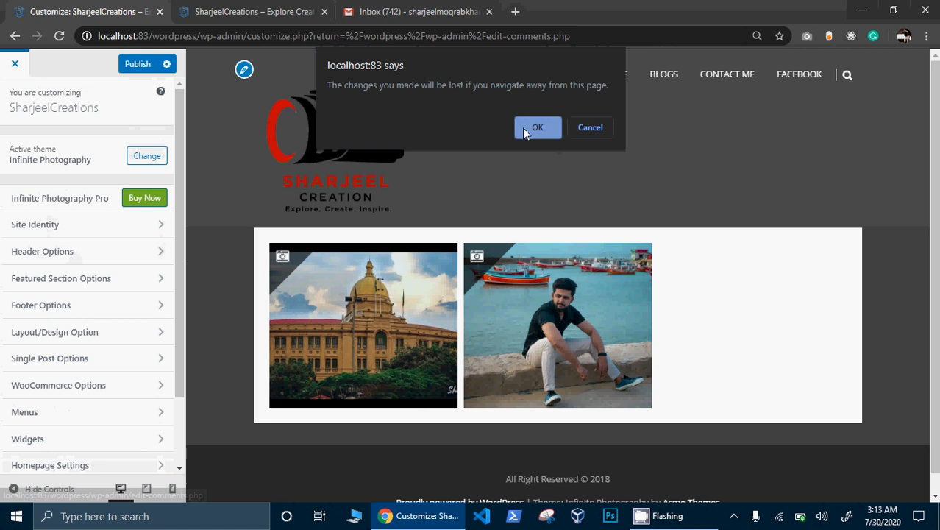
left_click(574, 130)
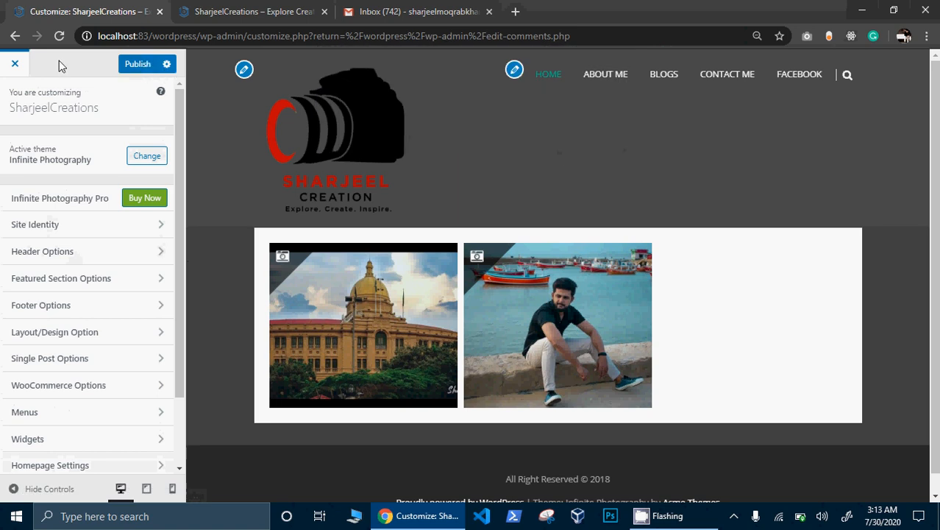
left_click(17, 65)
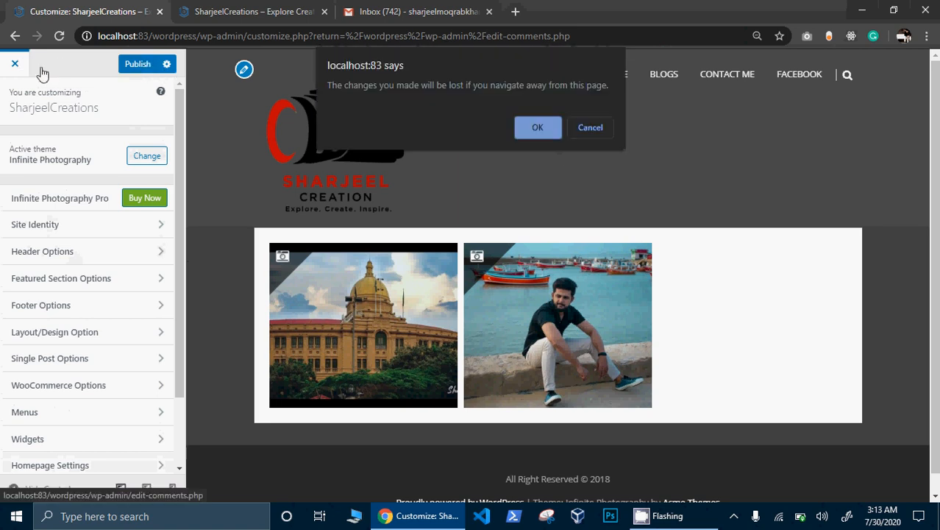
left_click(532, 125)
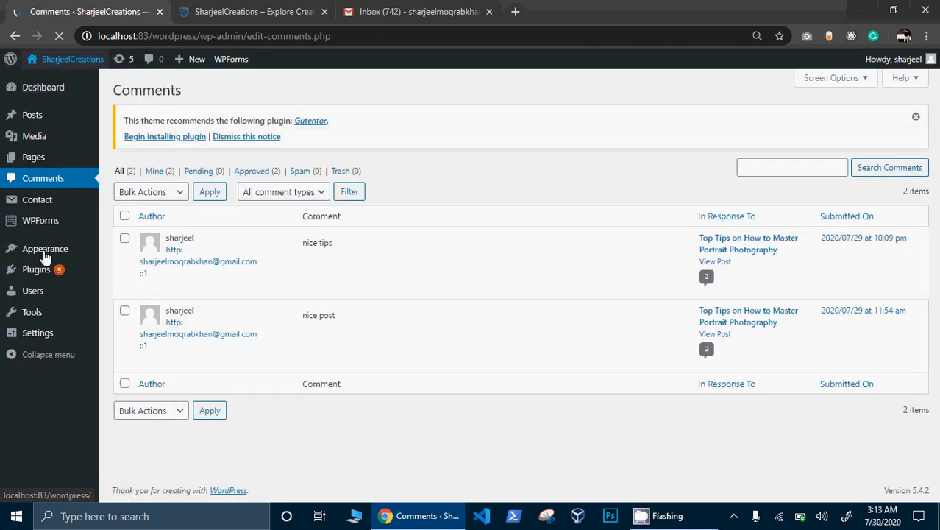
mouse_move(44, 253)
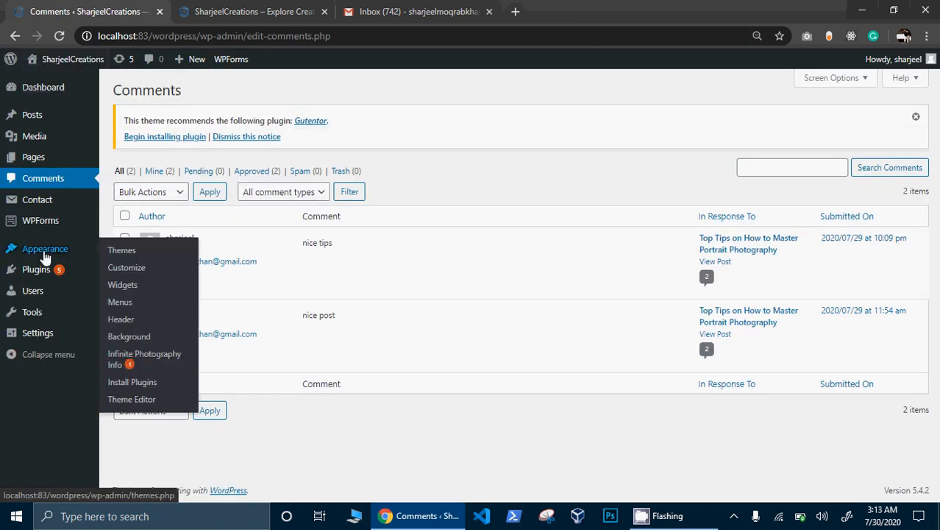
left_click(120, 319)
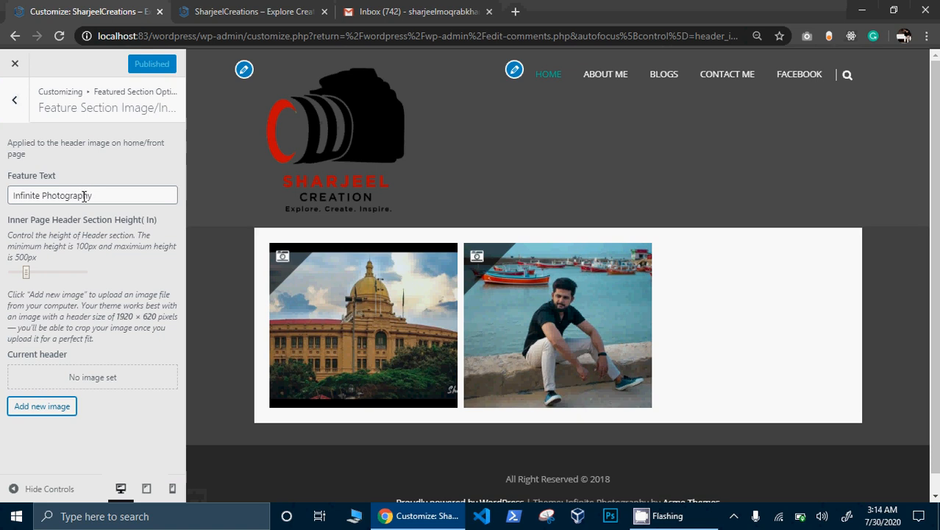
left_click(20, 70)
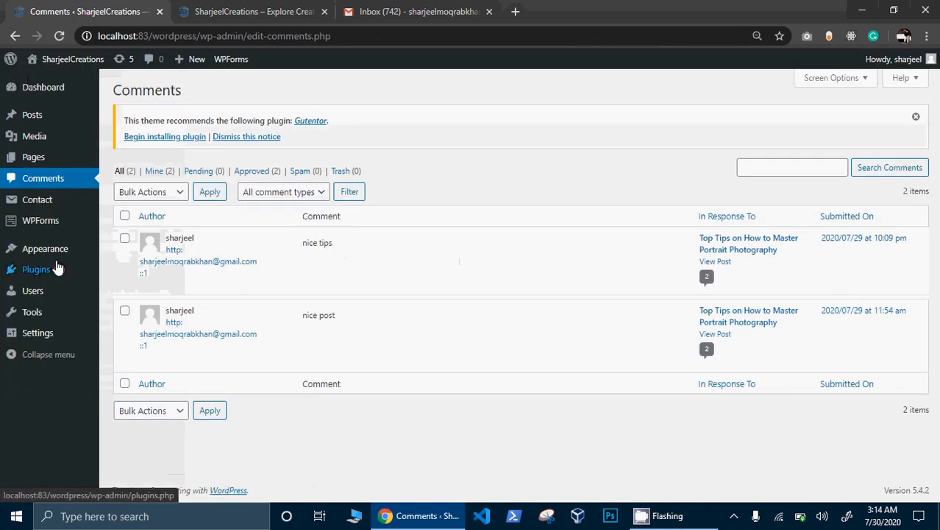
mouse_move(56, 260)
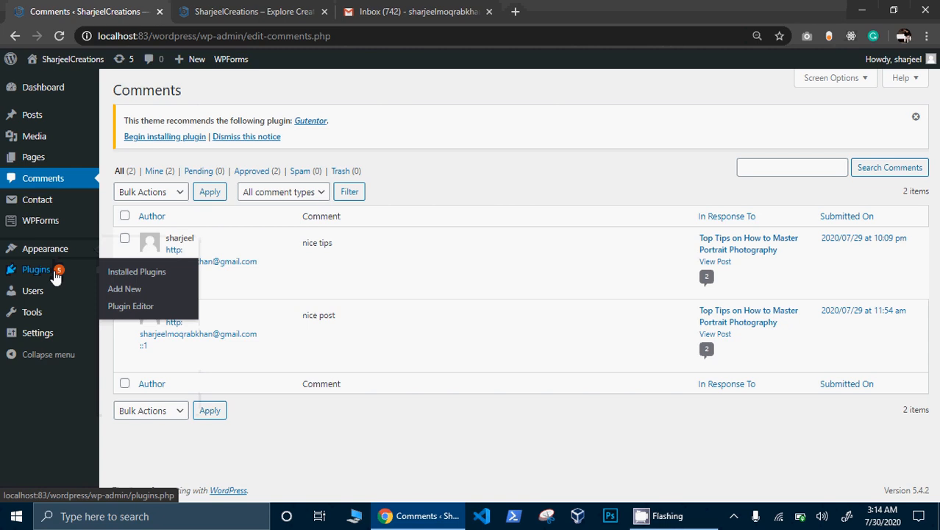
- Move from the admin sidebar's Users menu to the Gmail inbox tab
mouse_move(35, 292)
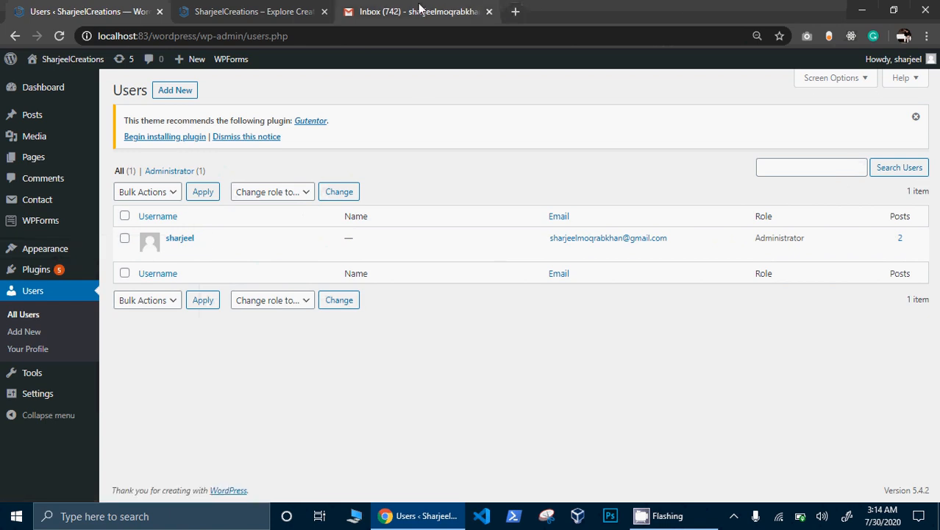
left_click(414, 14)
- Search Google for 'wordpress user wpbignner' and accept the 'wpbeginner' spelling correction
left_click(395, 30)
type("wp")
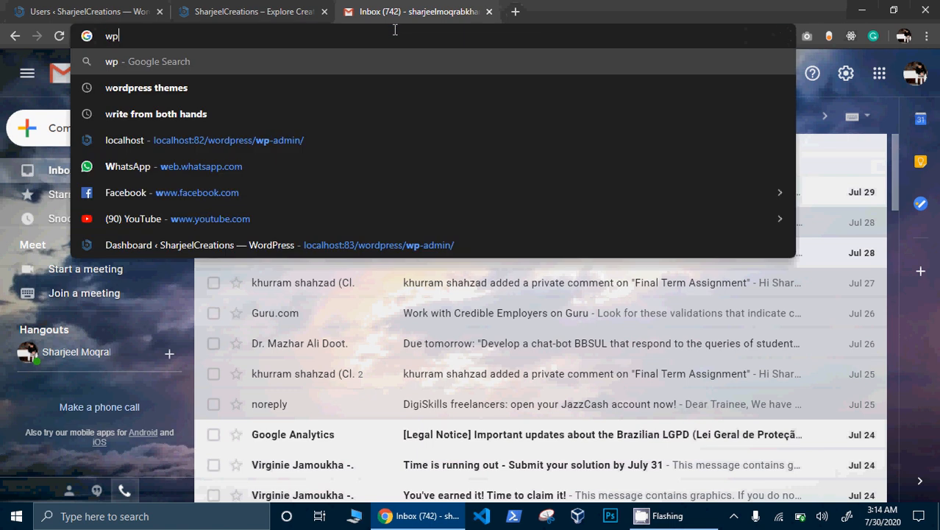
key("BackSpace")
type("ord")
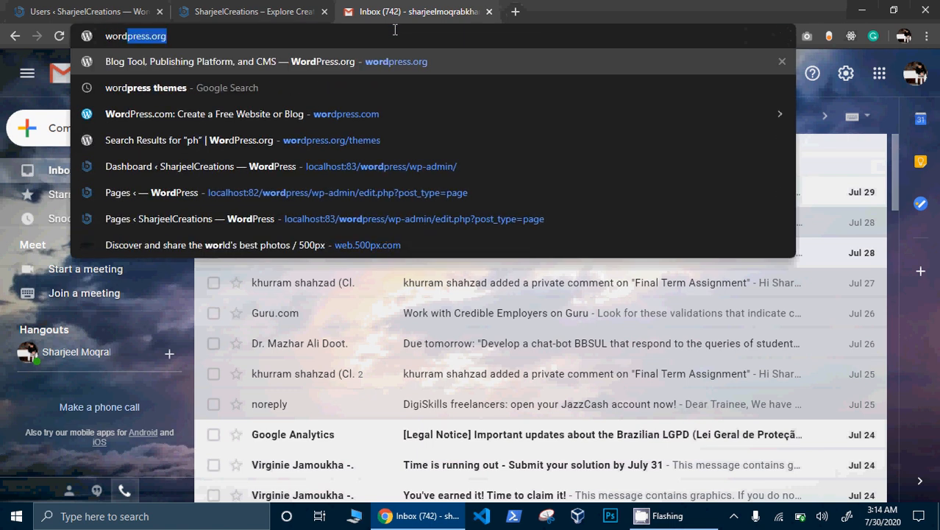
type("press ")
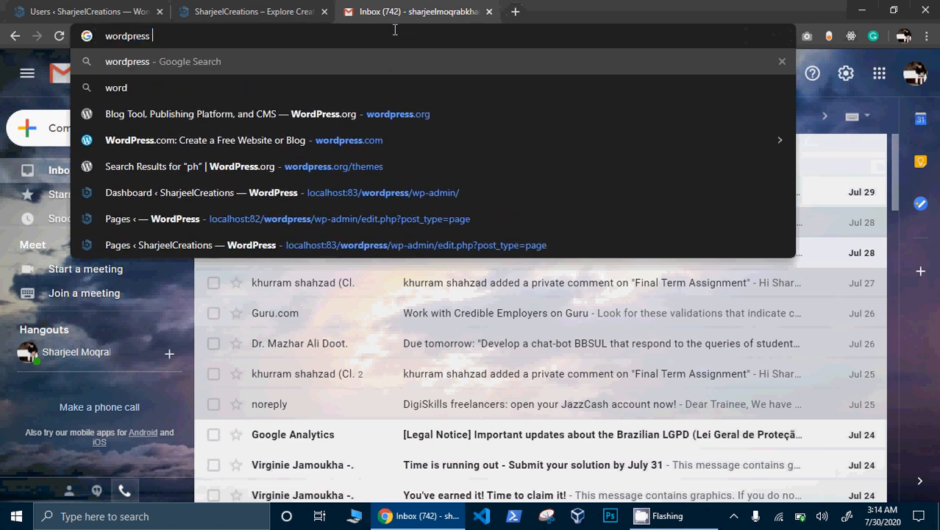
type("user ")
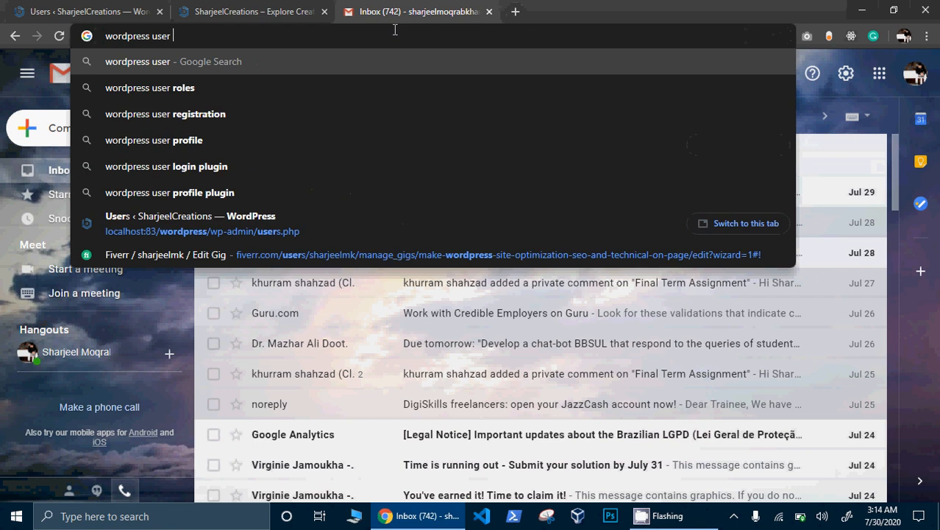
type("wpbig")
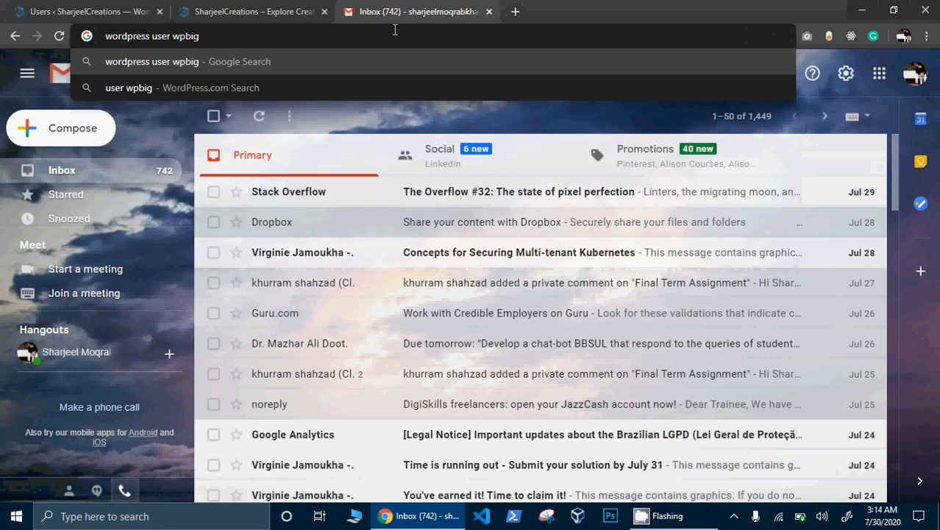
key("BackSpace")
key("BackSpace")
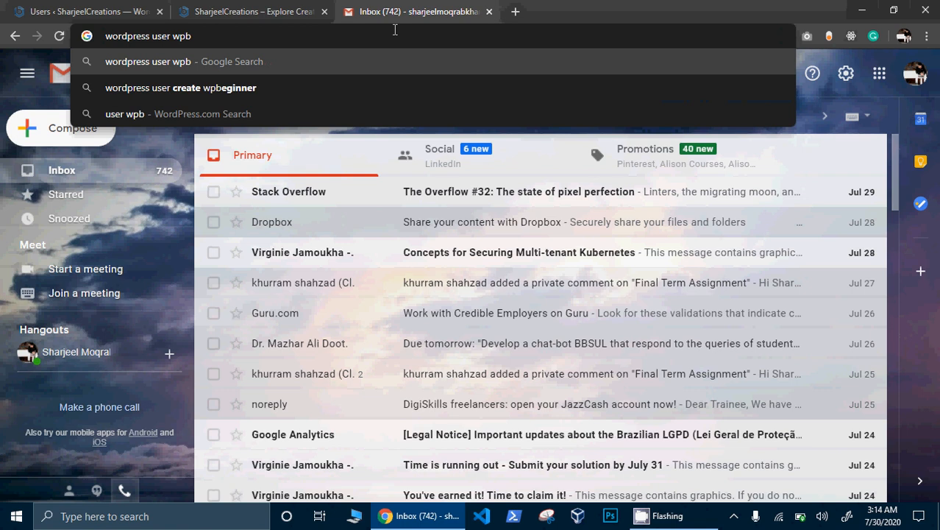
type("ignner")
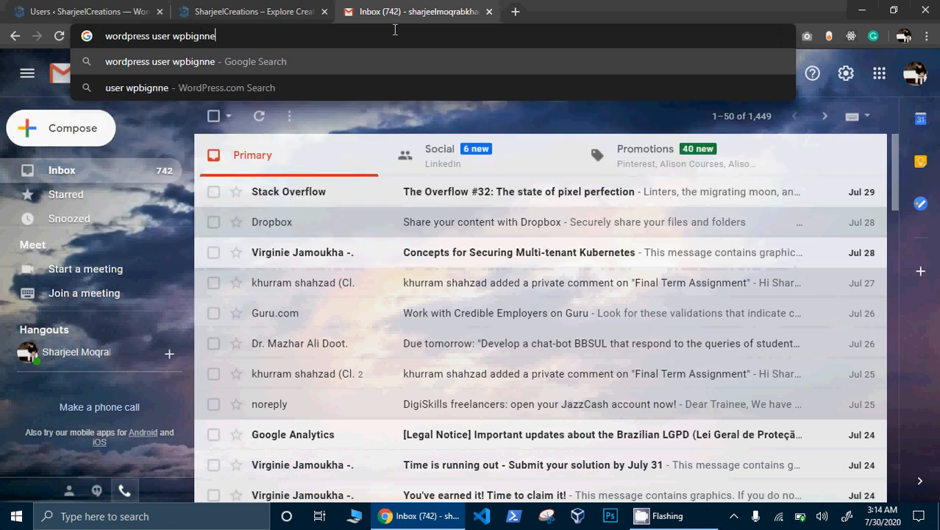
key("Return")
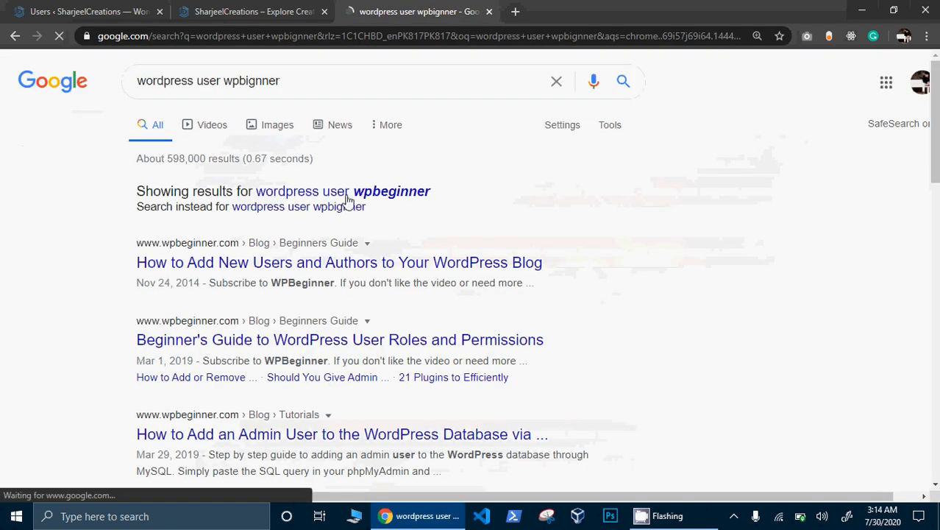
left_click(350, 196)
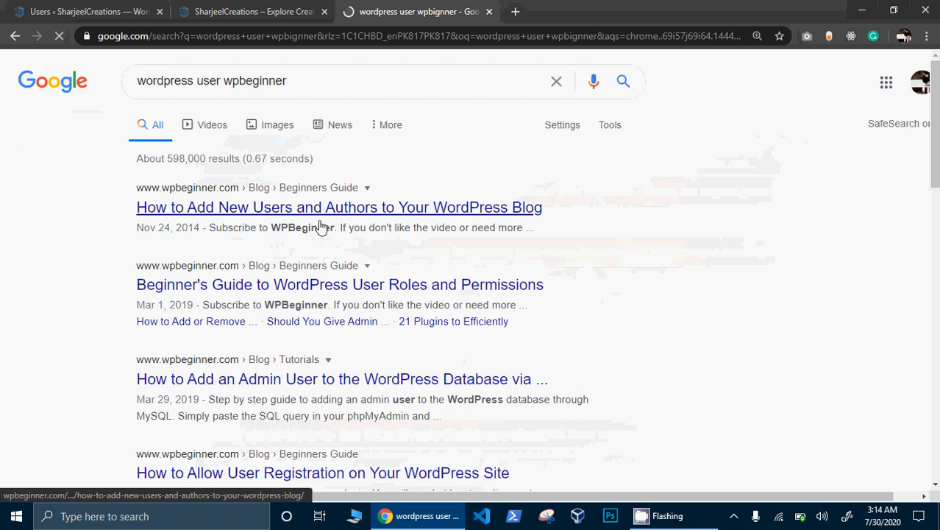
- Open WPBeginner's add-users guide, decline notifications, and scroll to the five default user roles
left_click(320, 210)
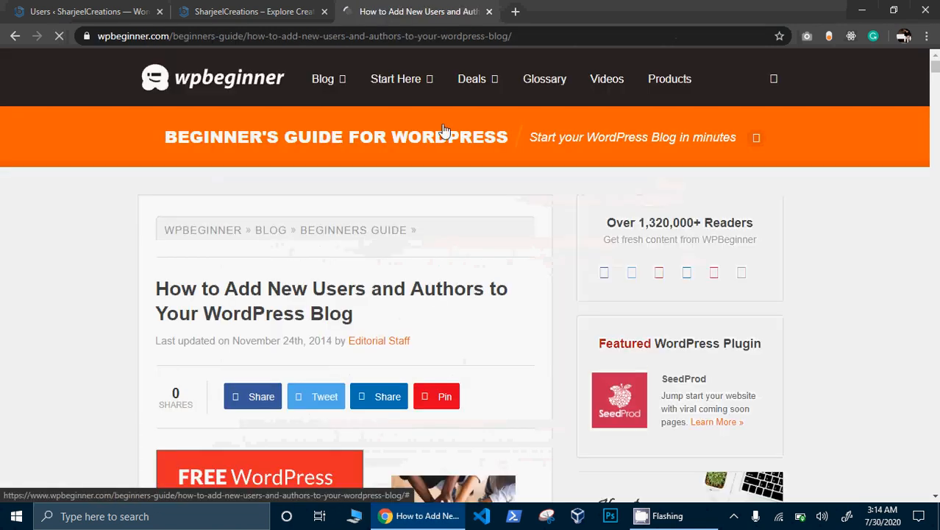
scroll(445, 131, "down", 6)
scroll(444, 131, "down", 12)
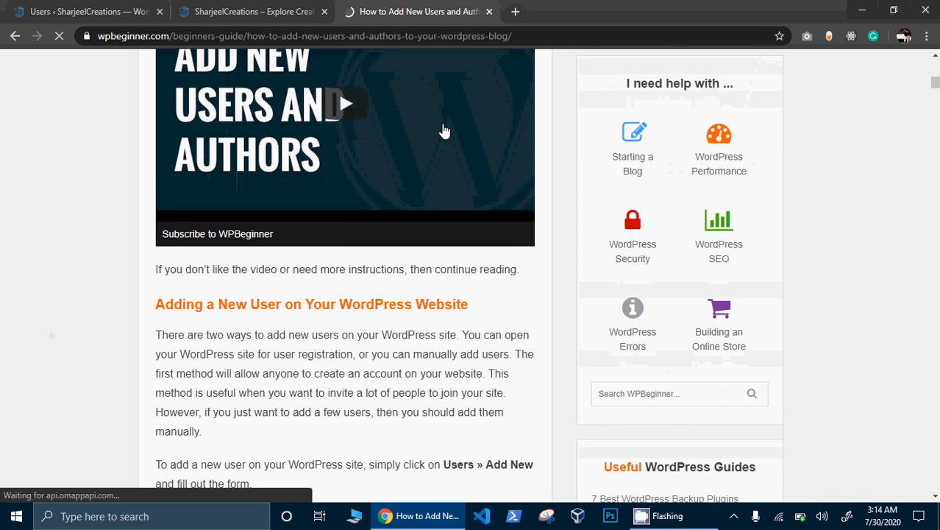
scroll(444, 131, "down", 12)
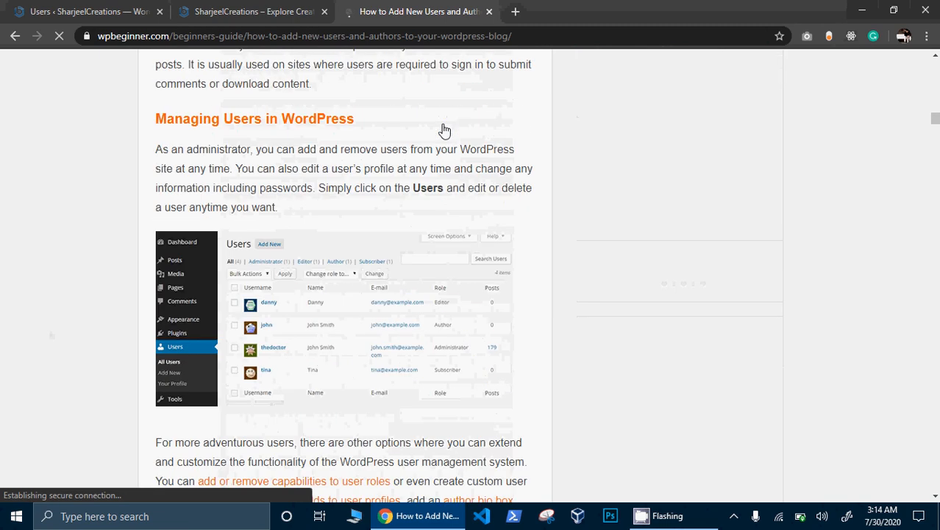
scroll(444, 131, "up", 6)
scroll(444, 131, "up", 1)
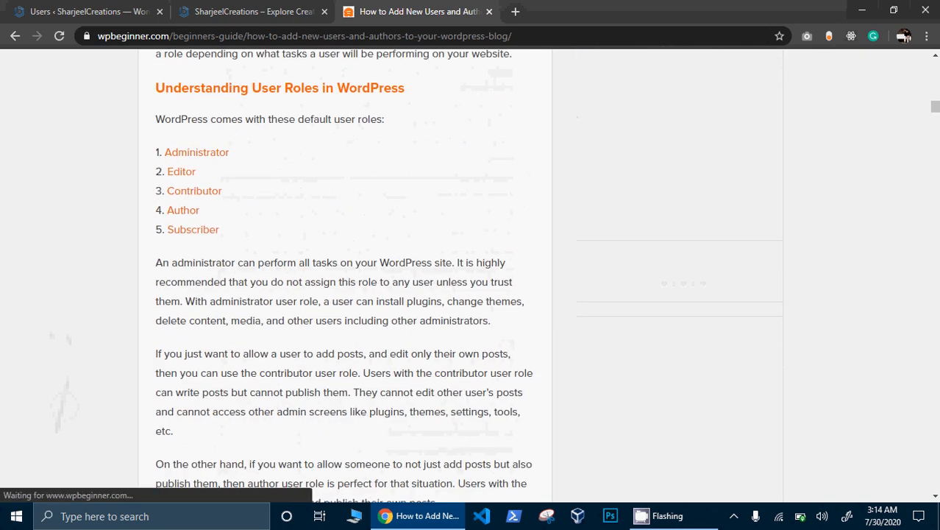
left_click(270, 113)
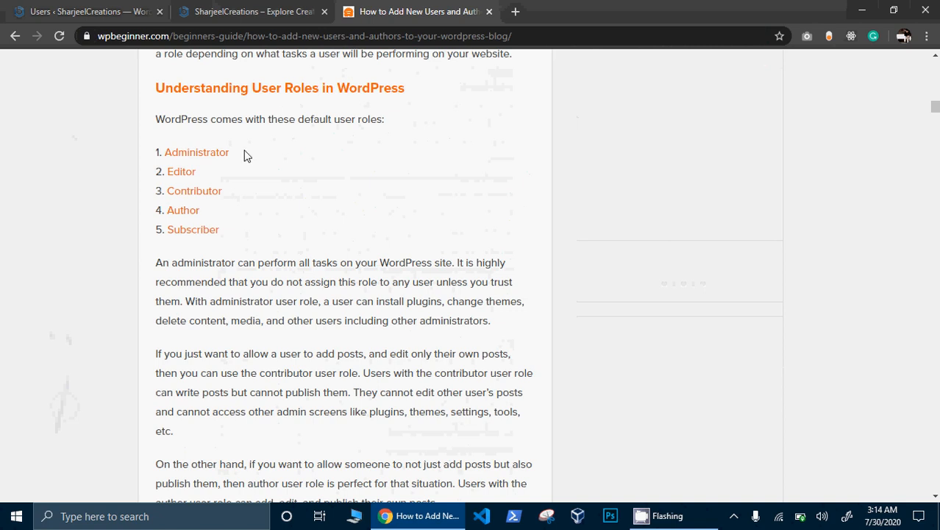
scroll(192, 212, "down", 20)
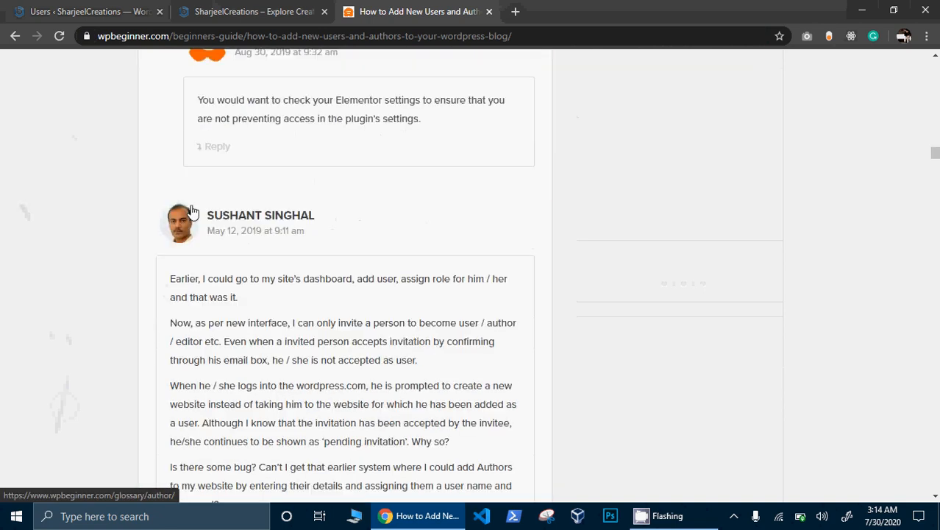
scroll(192, 212, "up", 20)
scroll(340, 121, "up", 8)
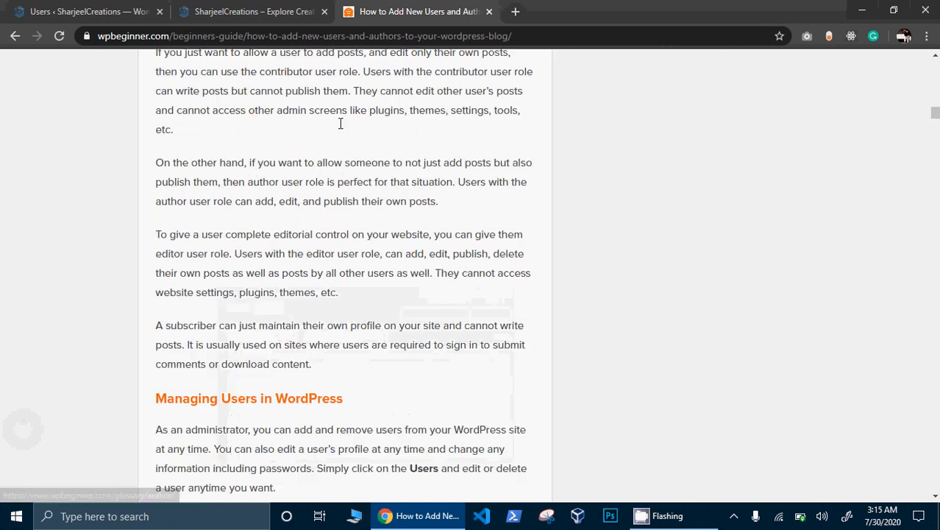
- Search 'wordpress user roles' and open WordPress.org's Roles and Capabilities result
left_click(446, 32)
type("wo")
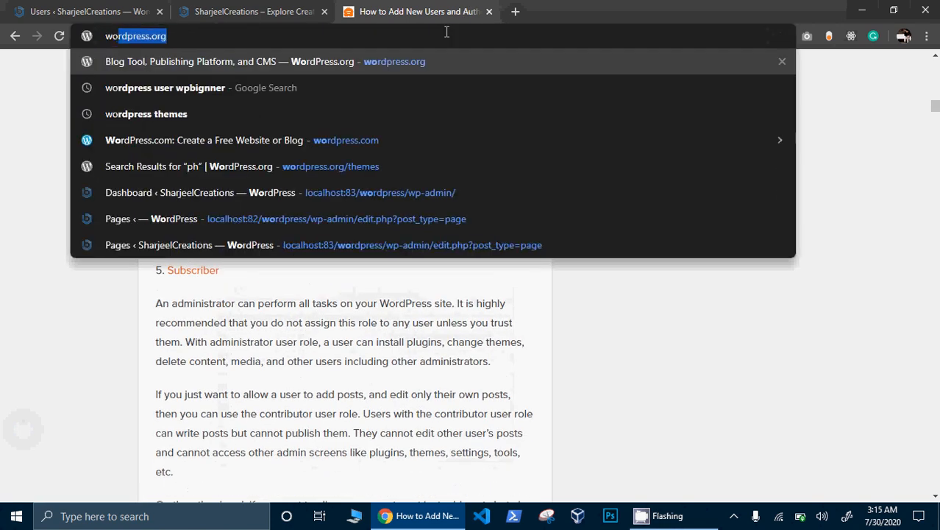
type("rdpress us")
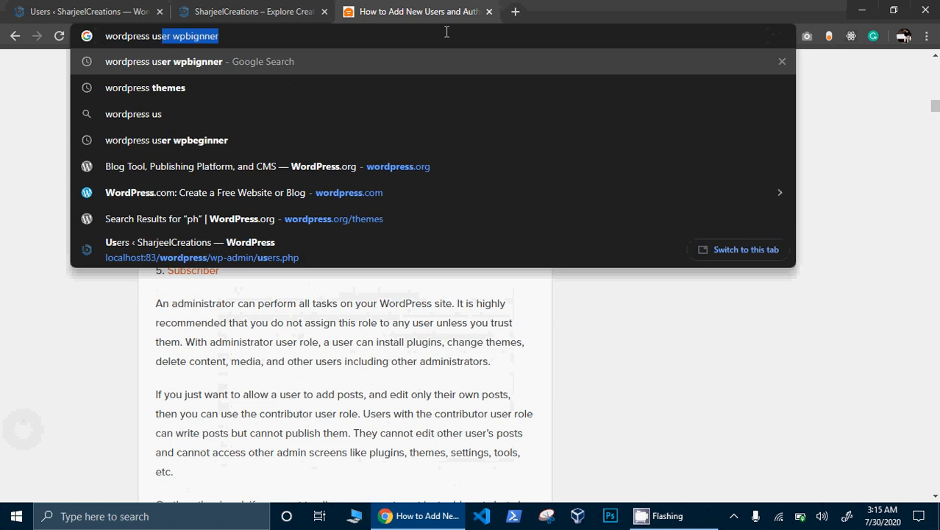
type("er roo")
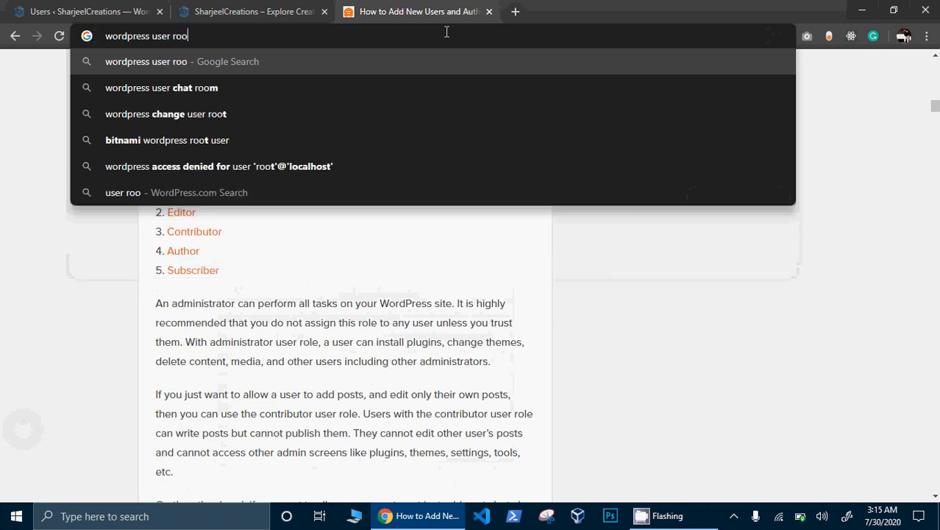
key("BackSpace")
type("les")
key("Return")
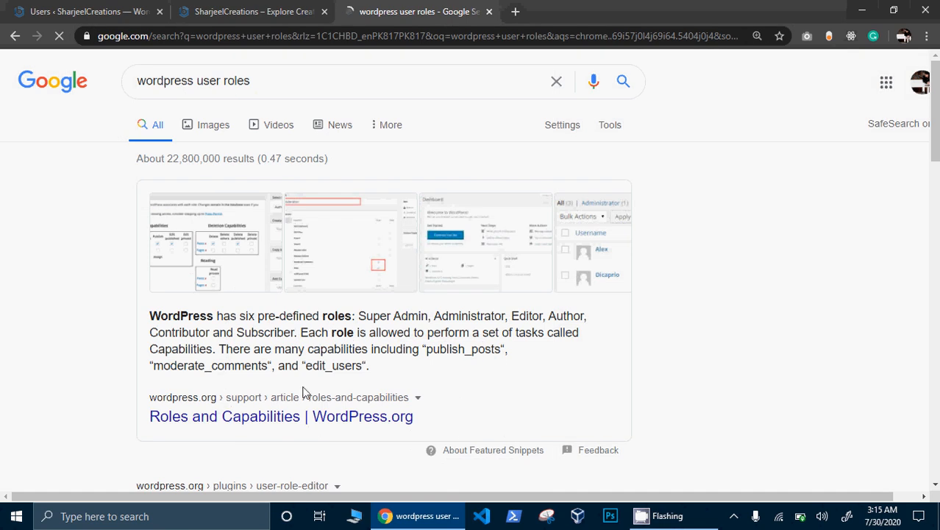
left_click(287, 424)
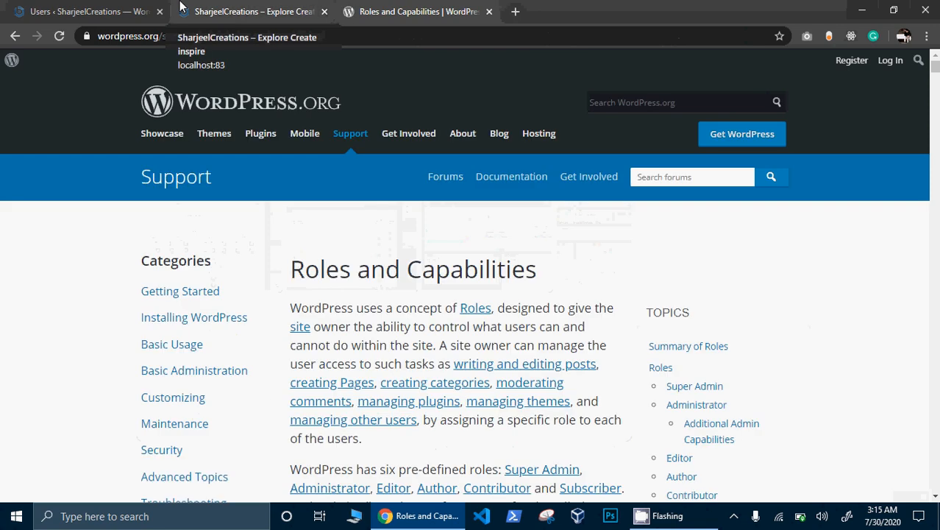
- Check the SharjeelCreations site and Users admin tabs, then return to the Roles and Capabilities article
left_click(182, 7)
left_click(81, 6)
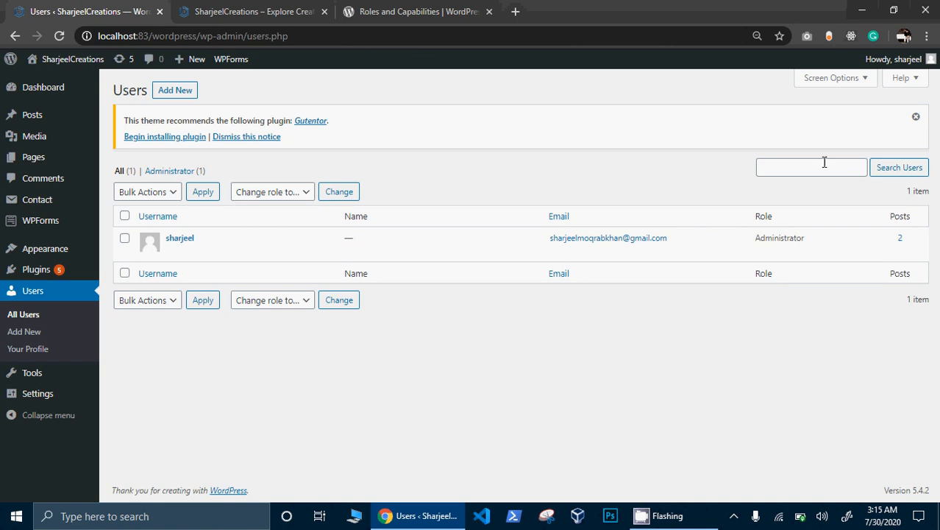
left_click(428, 6)
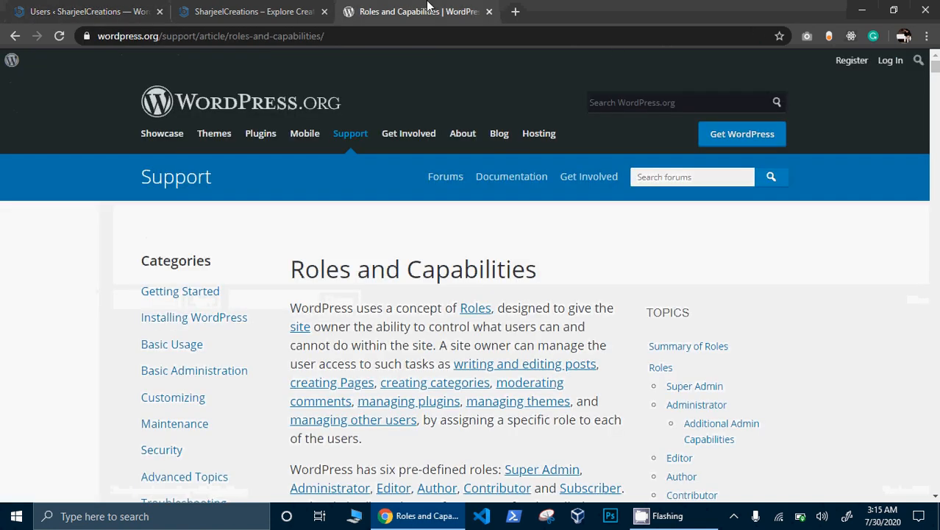
- Scroll the article down to the Contributor and Subscriber capability lists
scroll(429, 6, "down", 17)
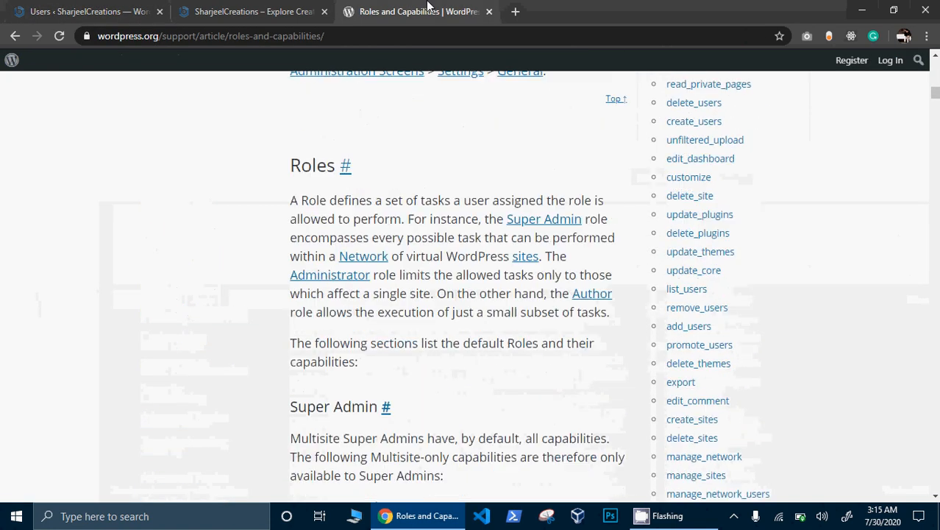
scroll(427, 6, "down", 12)
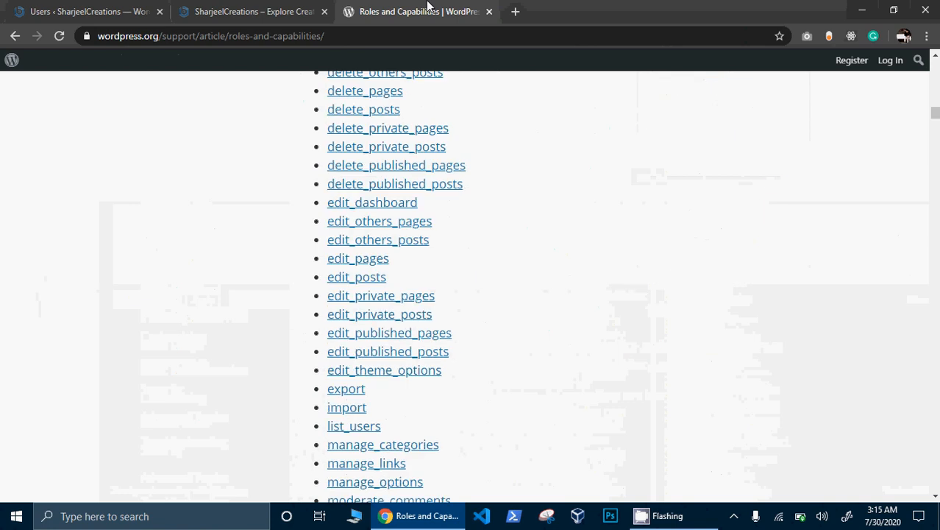
scroll(428, 6, "down", 12)
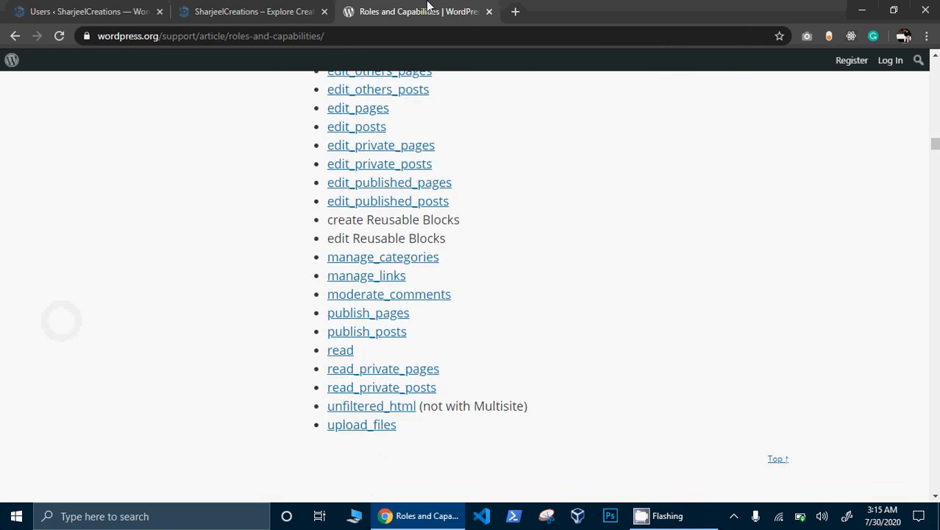
scroll(429, 6, "down", 5)
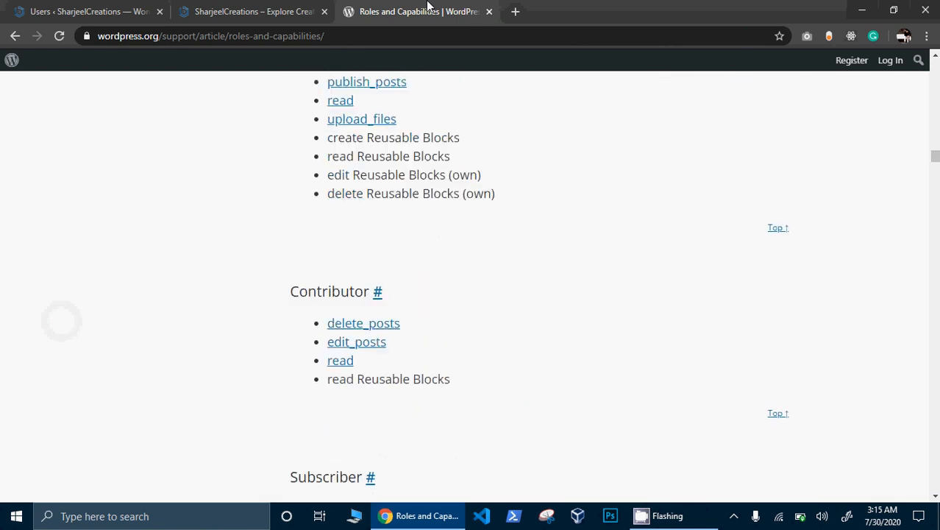
- Go back to the results and open WPBeginner's guide to user roles and permissions
left_click(15, 36)
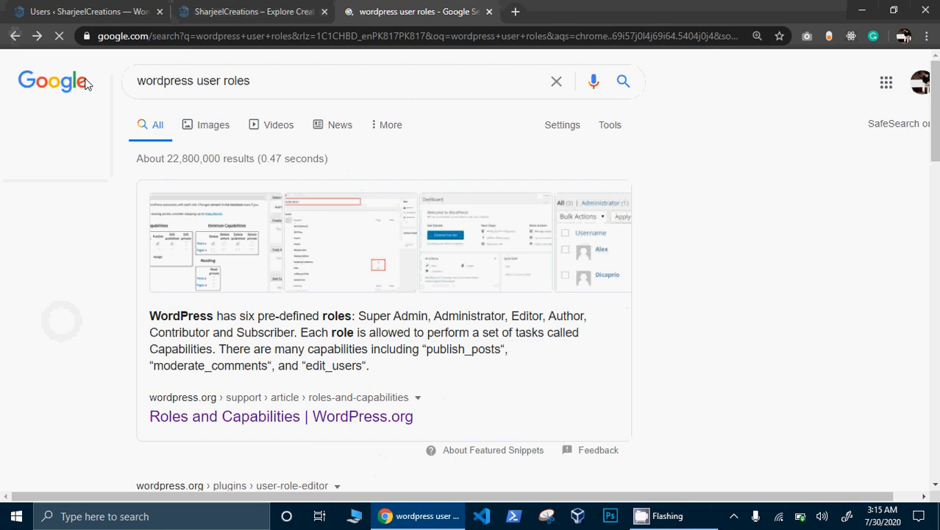
scroll(84, 83, "down", 4)
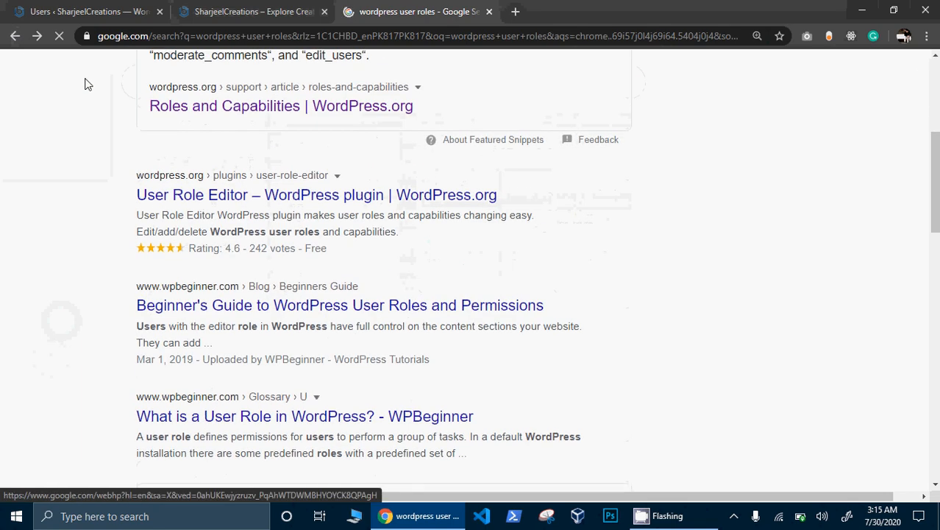
left_click(267, 306)
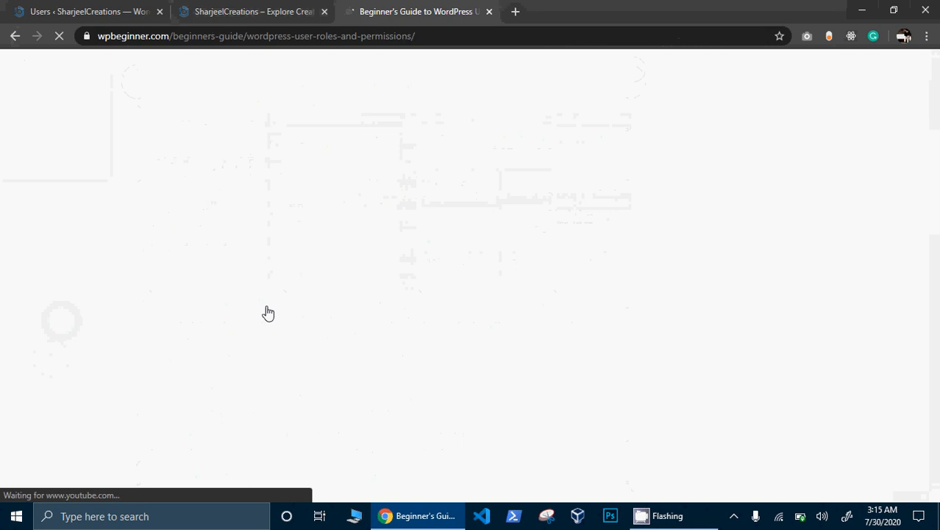
scroll(268, 312, "down", 9)
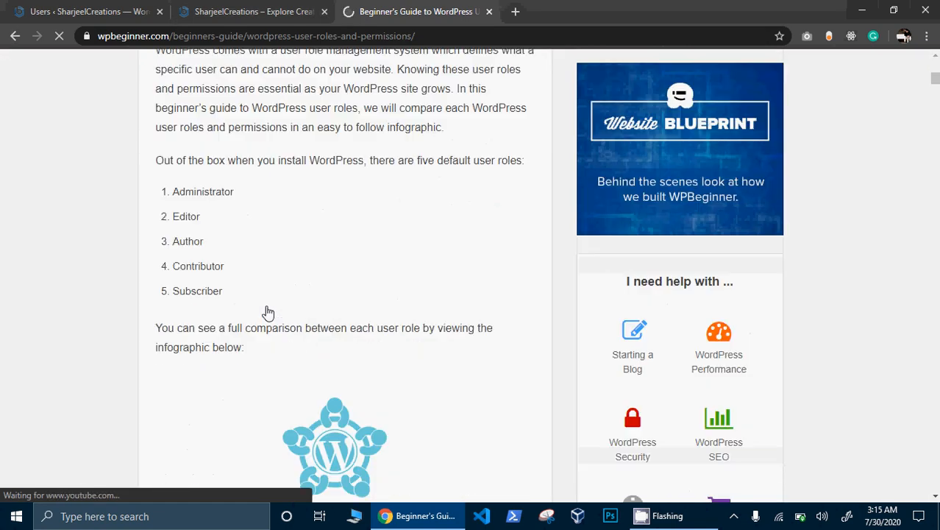
scroll(268, 312, "down", 12)
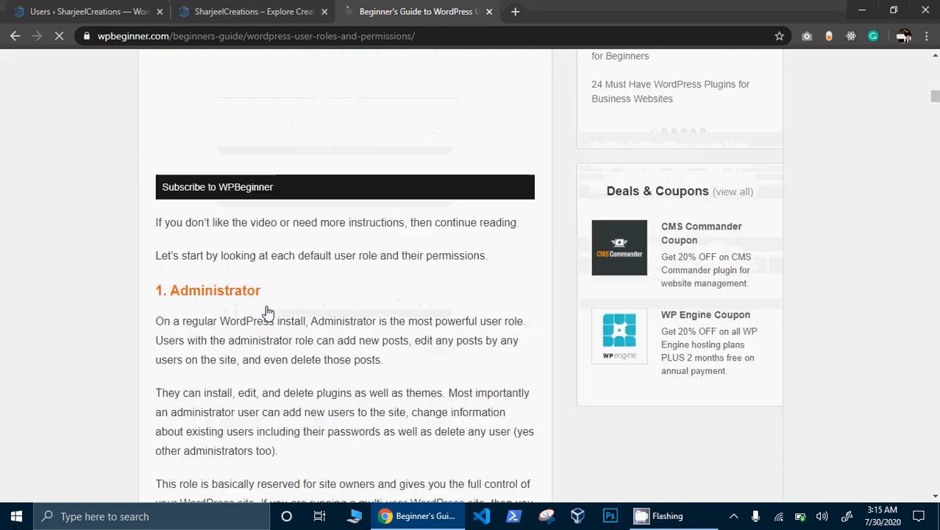
scroll(268, 312, "down", 17)
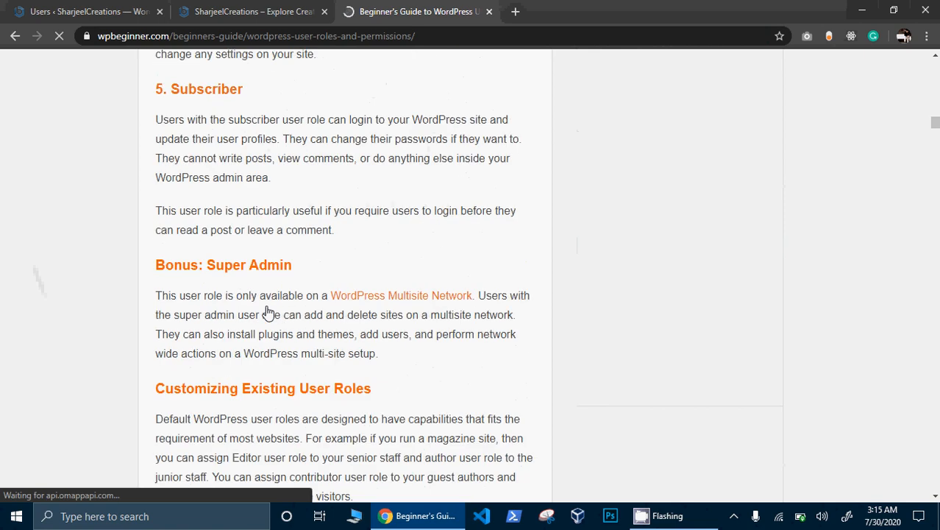
scroll(267, 312, "down", 18)
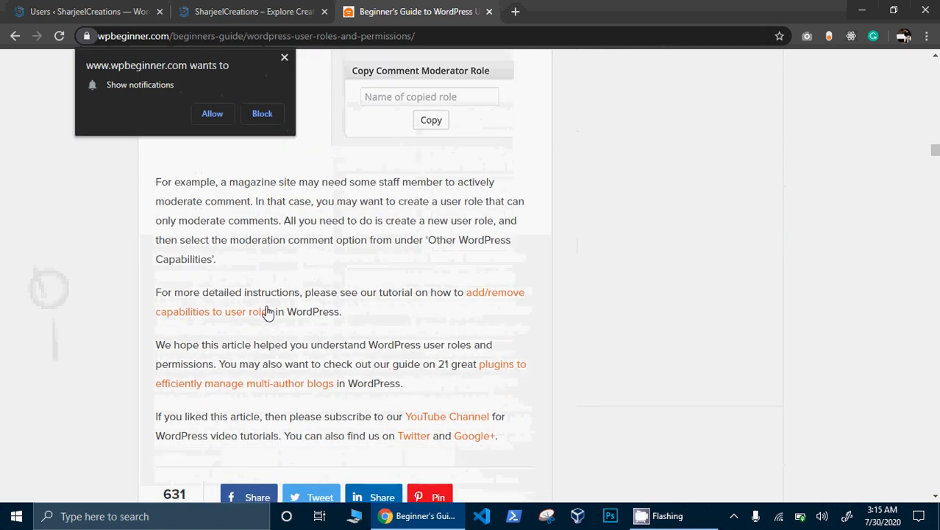
scroll(268, 312, "up", 3)
scroll(268, 312, "down", 11)
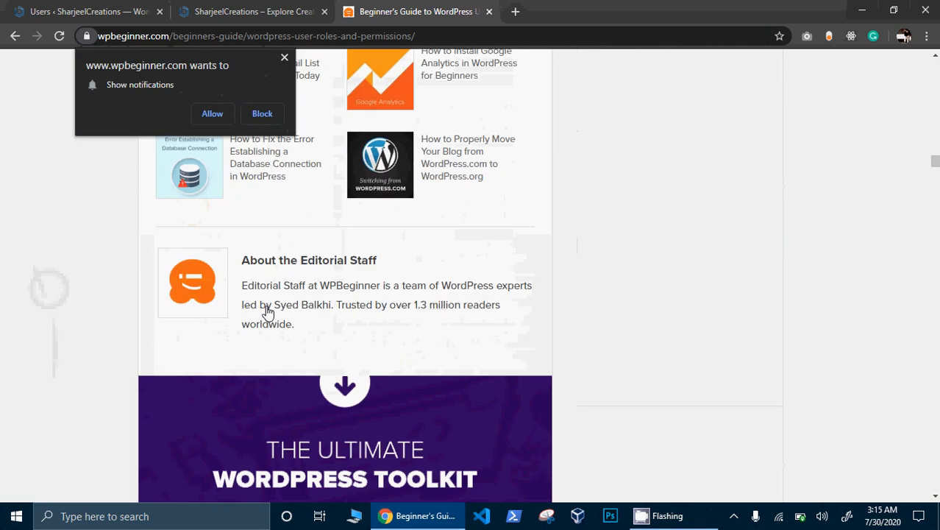
scroll(268, 312, "up", 15)
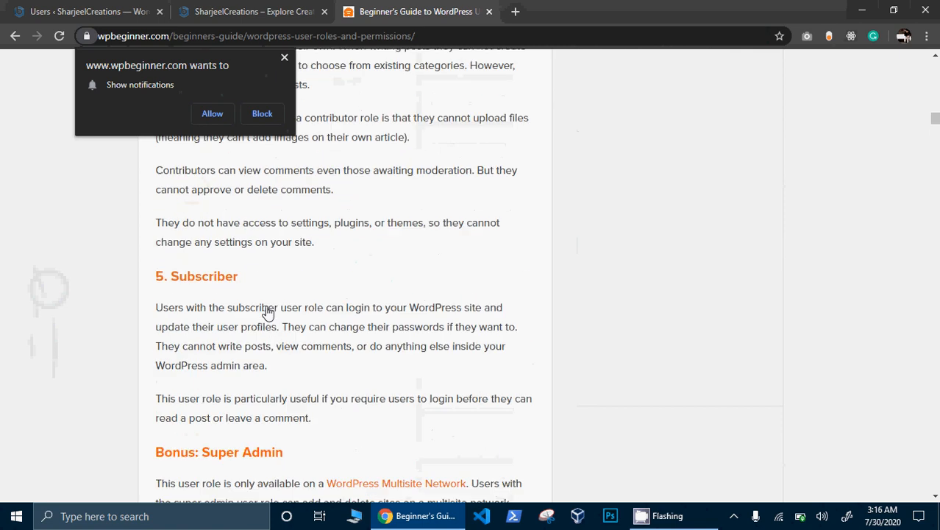
scroll(267, 312, "up", 10)
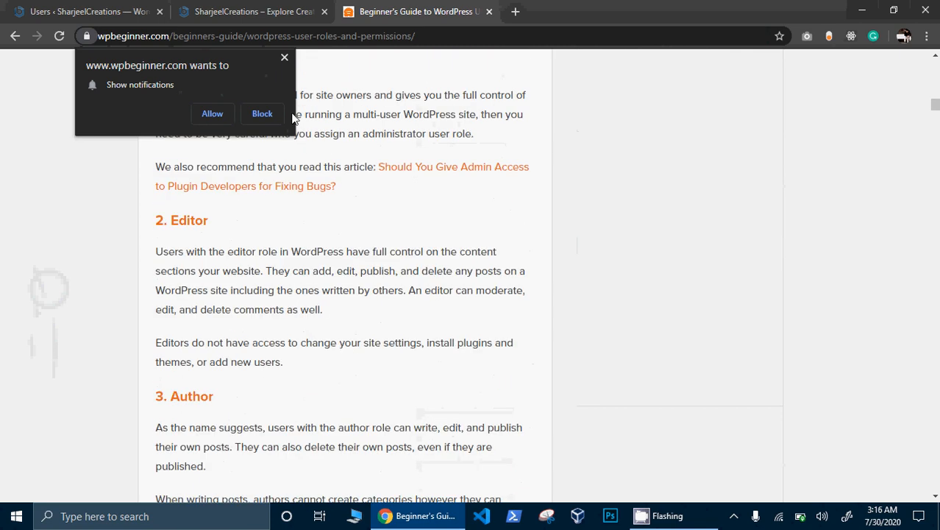
- Dismiss the notification prompt, finish reading the guide, then open Add New User in the Users admin
left_click(284, 59)
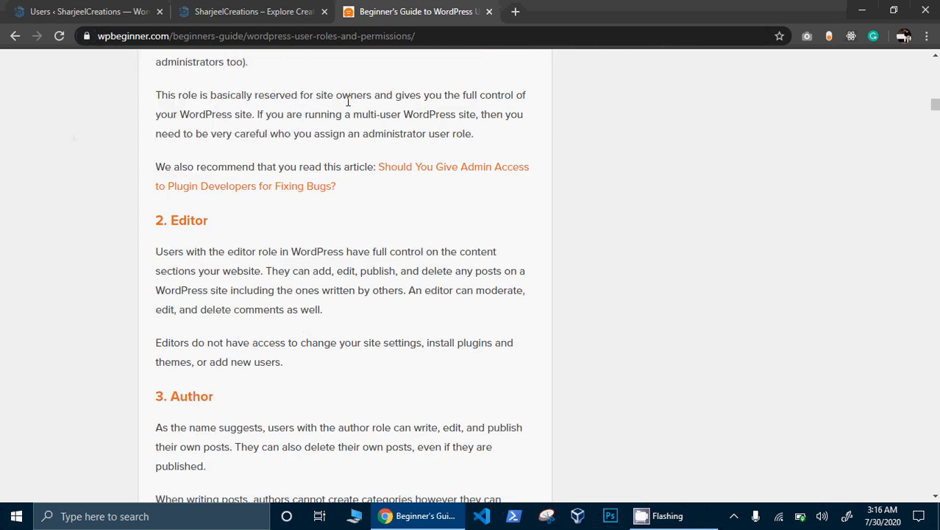
scroll(346, 98, "up", 3)
scroll(343, 114, "up", 4)
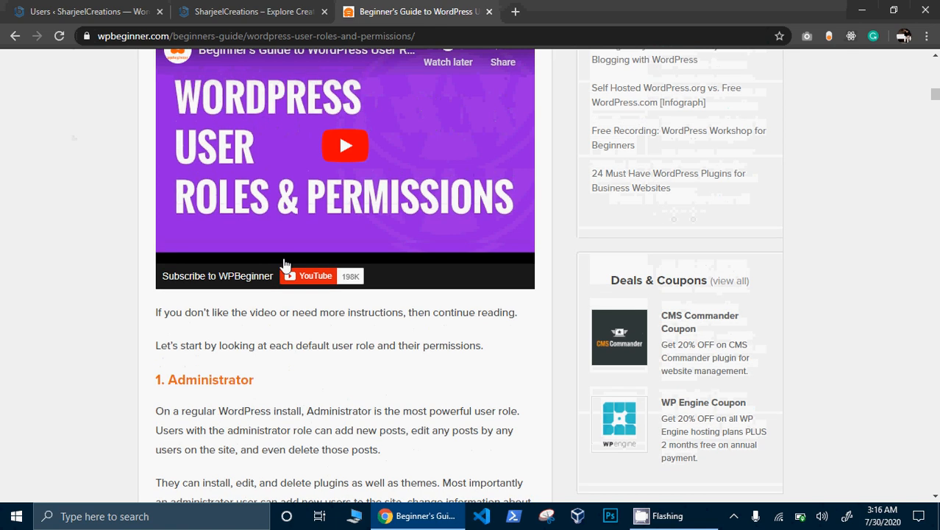
scroll(292, 311, "down", 2)
scroll(287, 312, "down", 2)
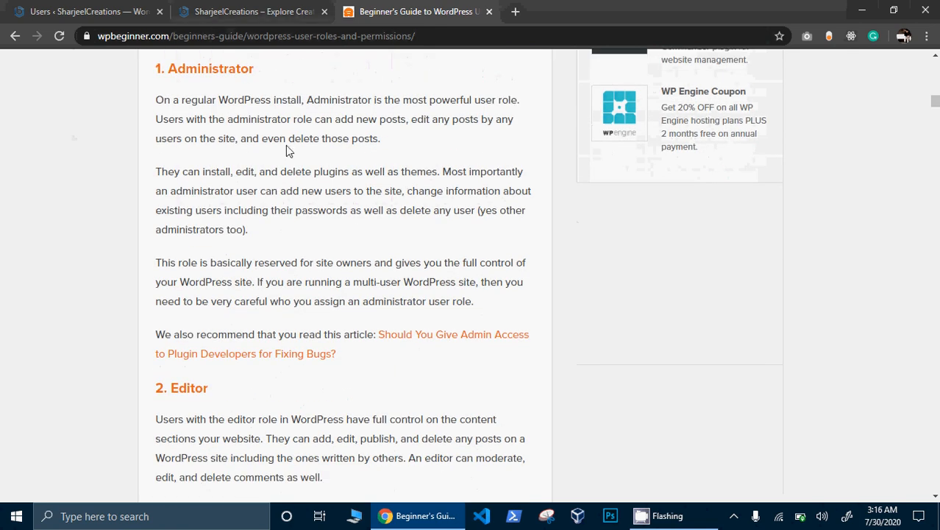
scroll(258, 389, "down", 1)
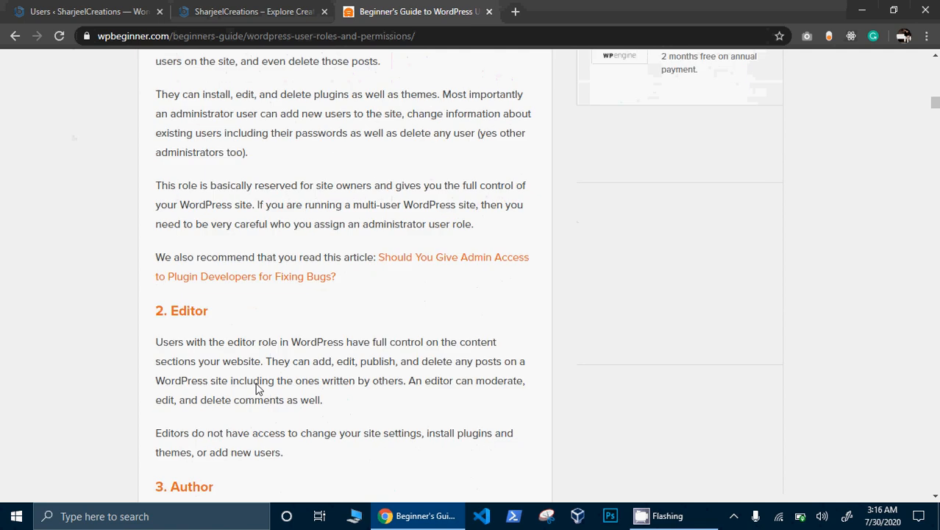
scroll(256, 389, "down", 2)
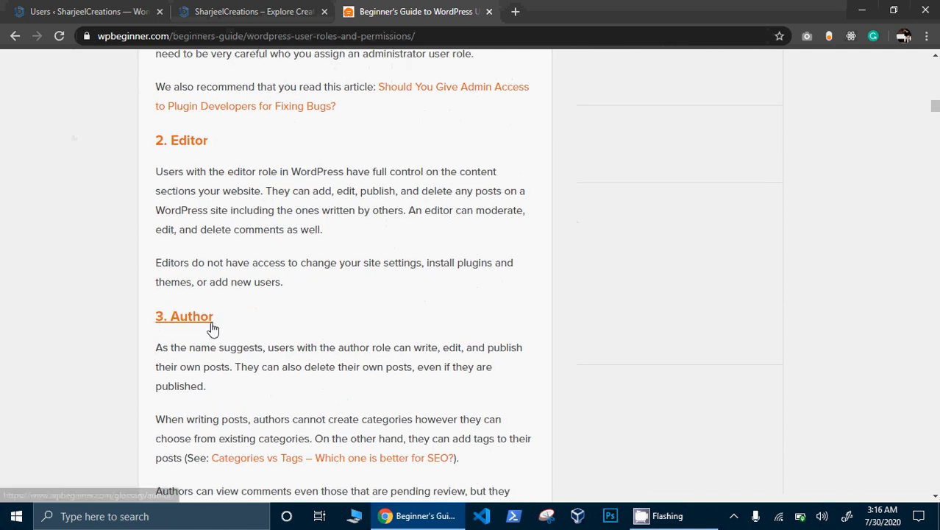
scroll(287, 310, "down", 3)
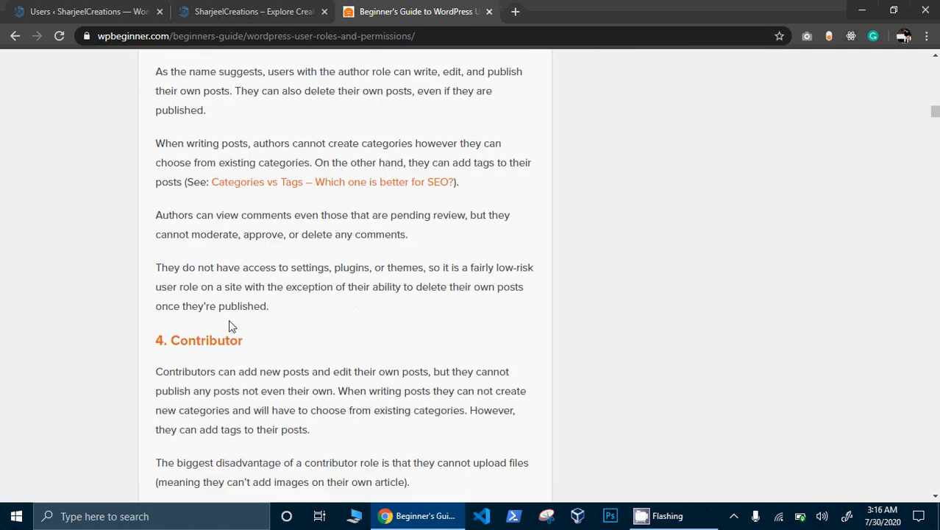
scroll(328, 252, "down", 4)
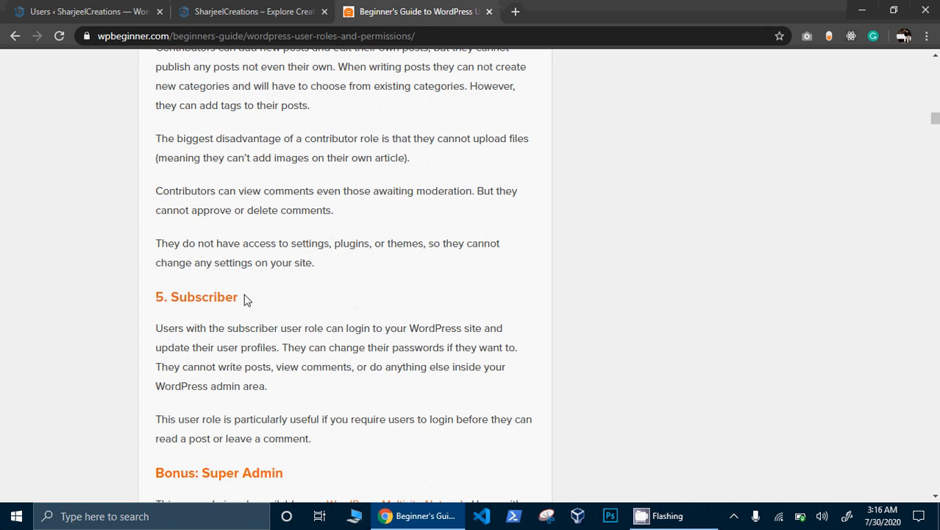
scroll(128, 289, "down", 7)
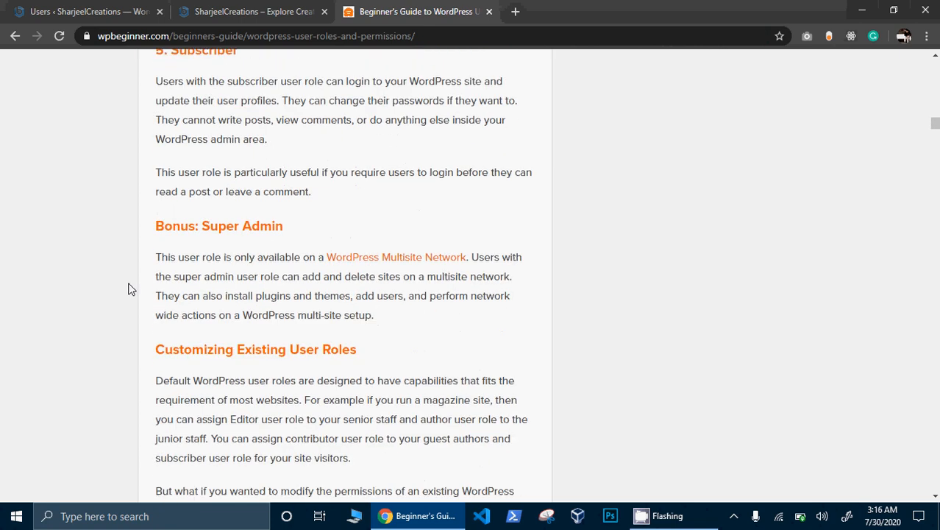
left_click(89, 11)
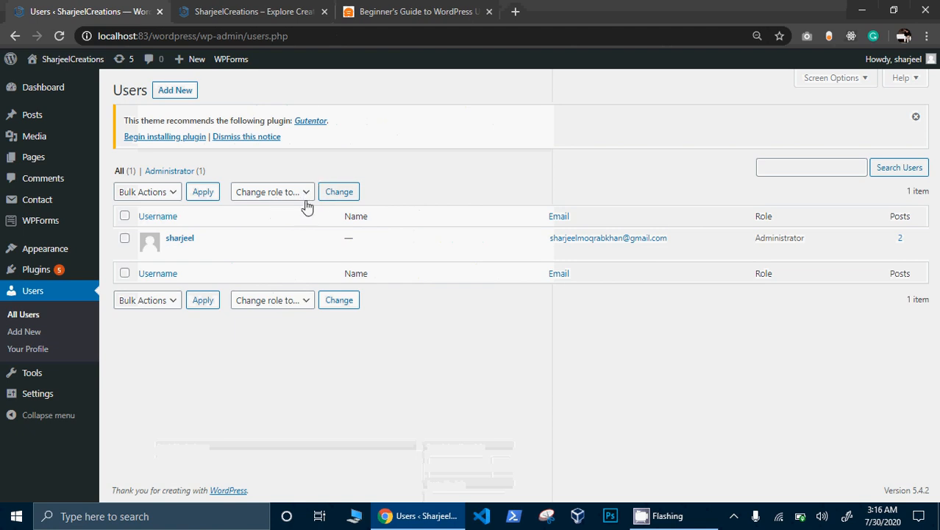
left_click(160, 96)
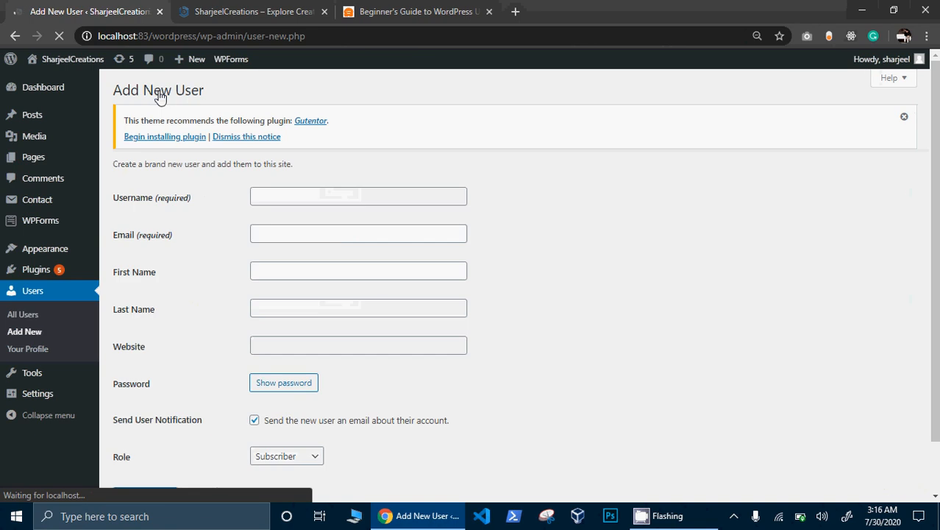
- Enter the new user's username, a saved e-mail address, and first and last names
left_click(299, 191)
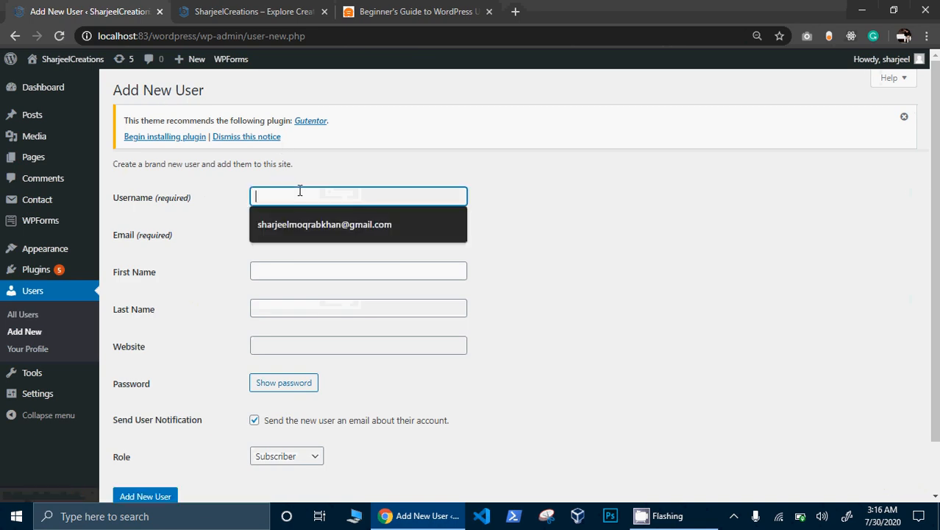
type("ali")
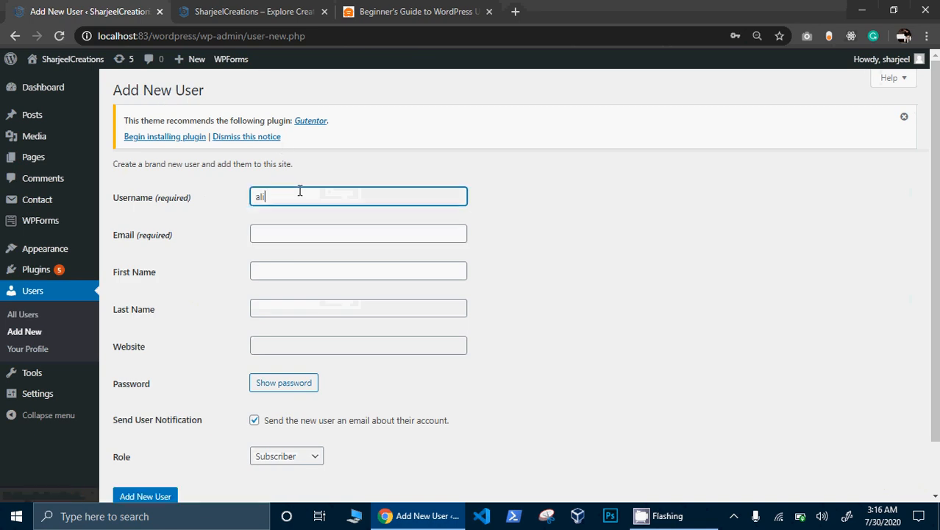
left_click(317, 226)
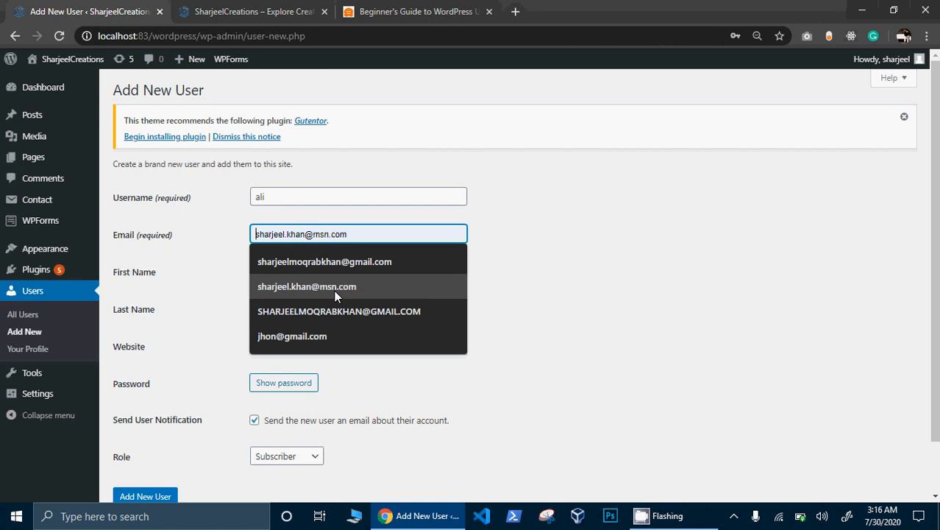
left_click(445, 311)
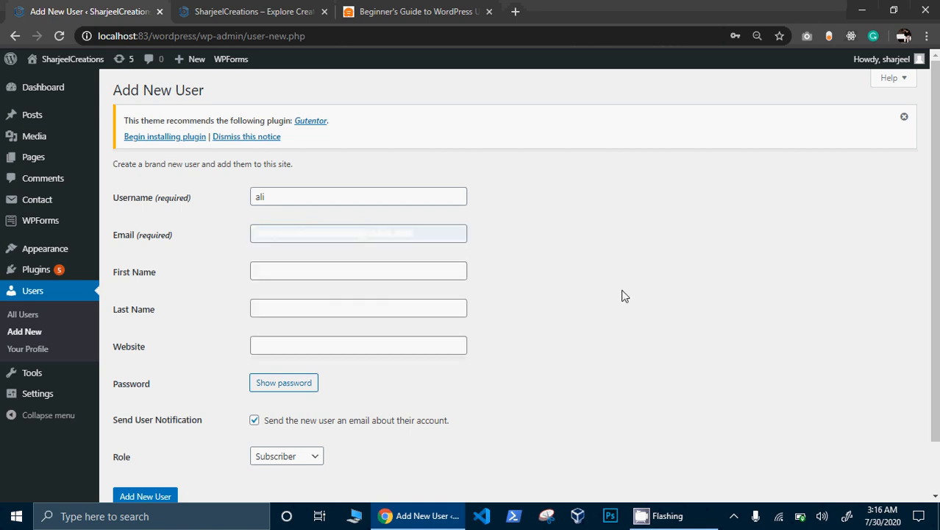
left_click(340, 232)
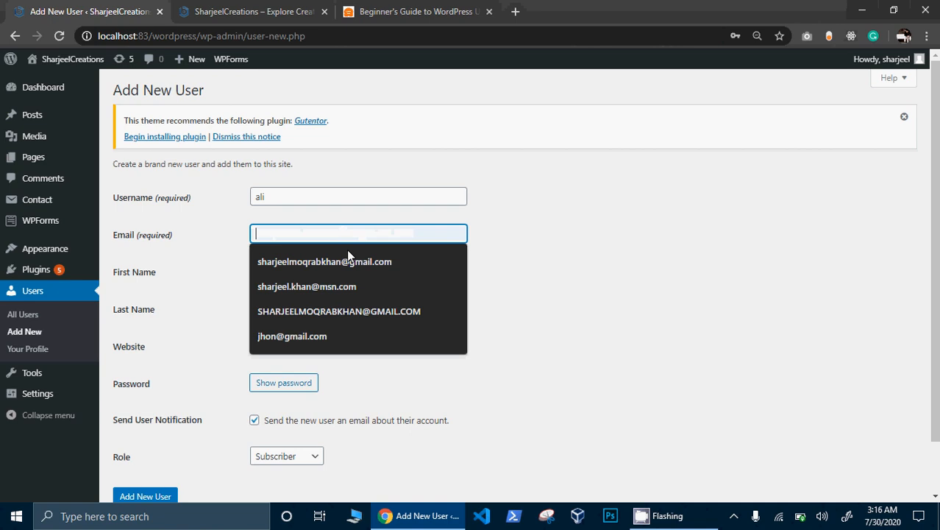
left_click(350, 284)
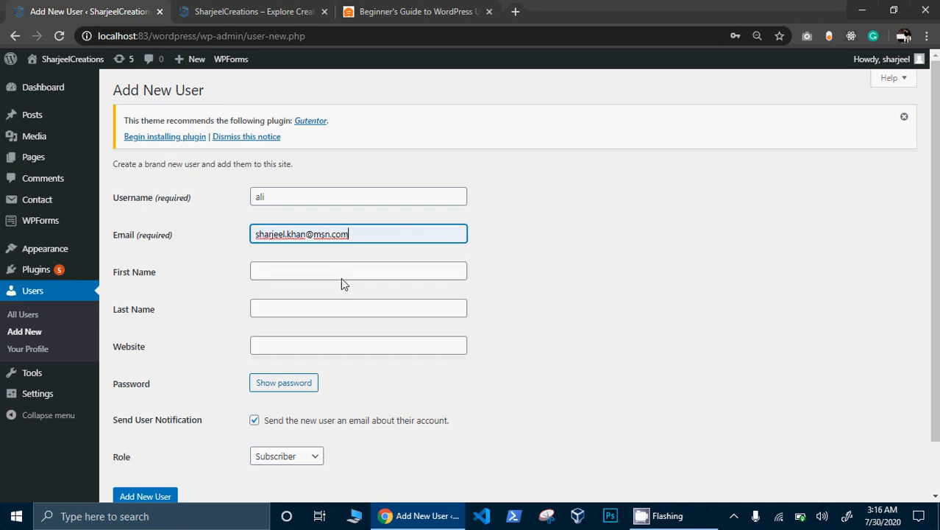
left_click(340, 274)
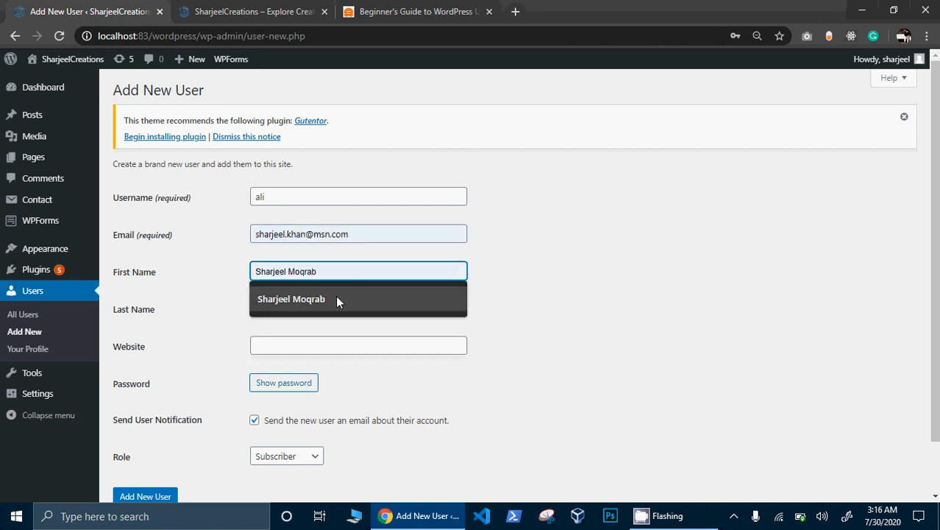
type("ali")
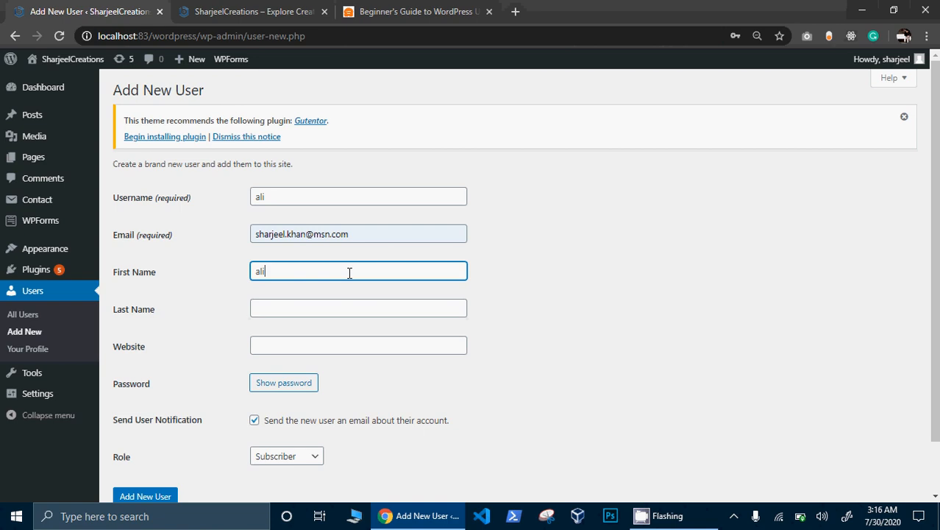
left_click(344, 316)
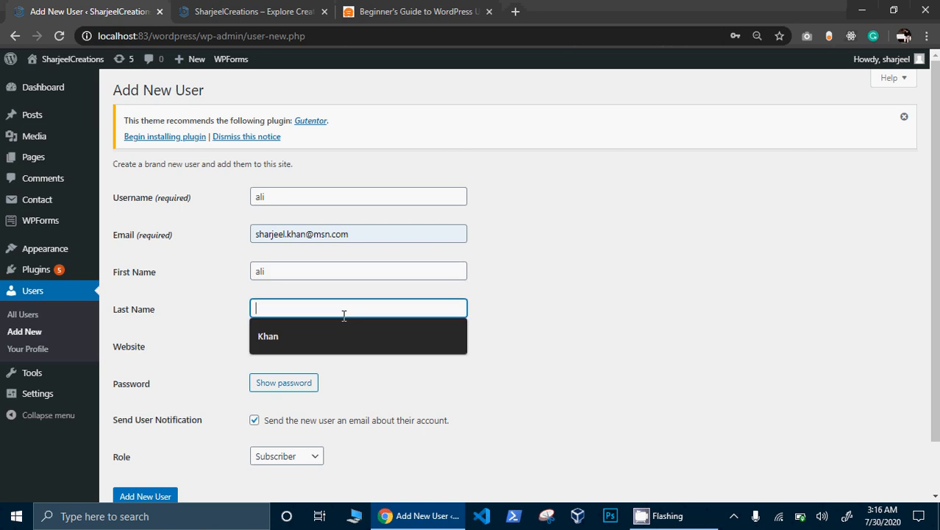
left_click(675, 291)
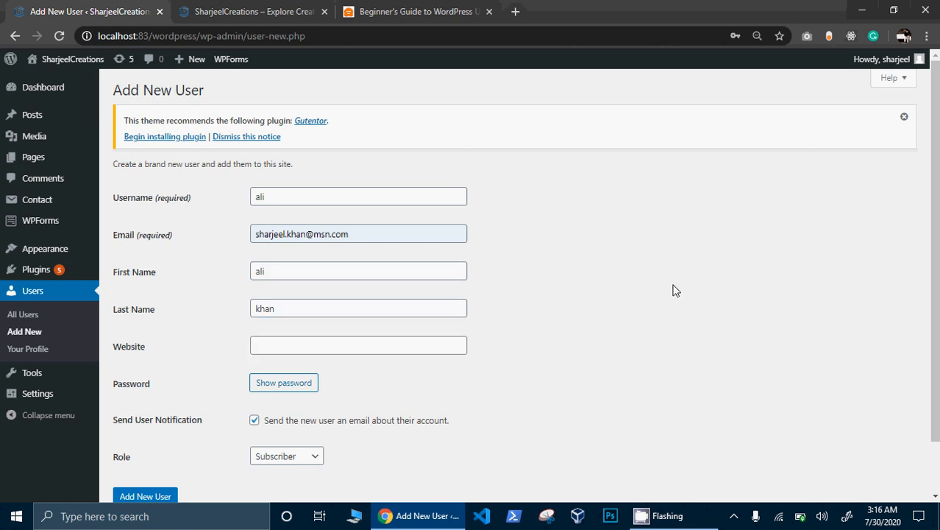
- Generate a strong password for the new account
left_click(389, 344)
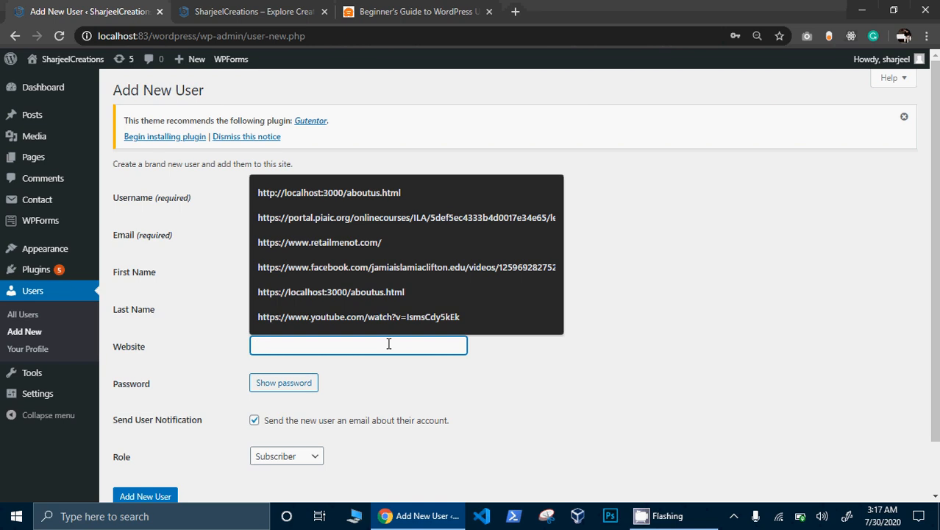
left_click(305, 383)
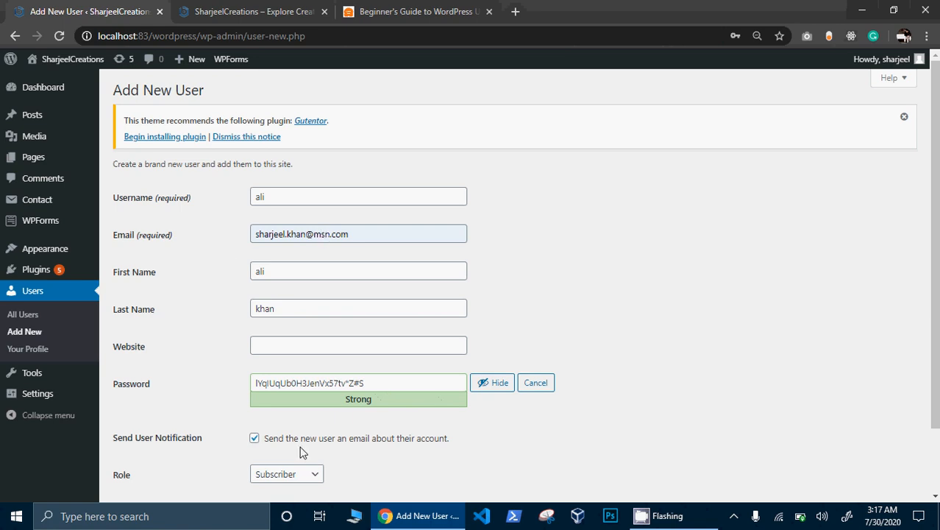
left_click(298, 473)
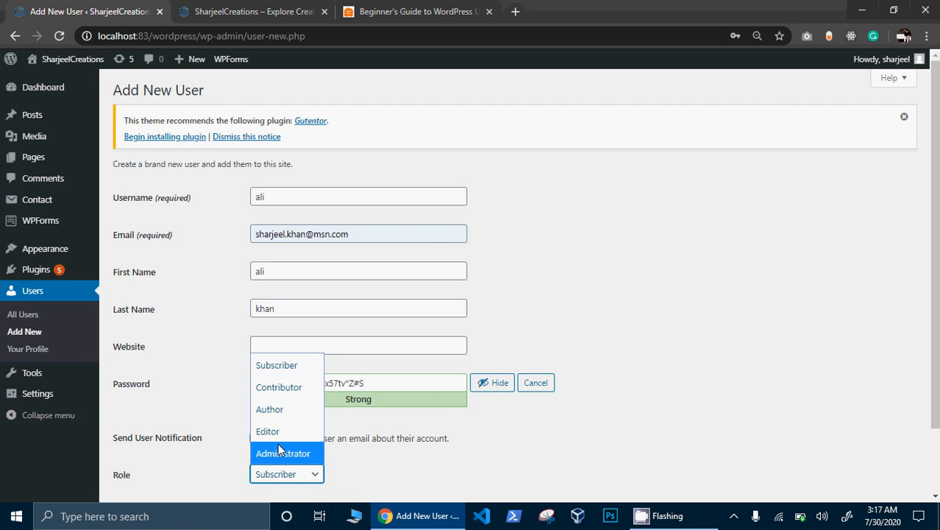
left_click(452, 7)
scroll(88, 338, "down", 5)
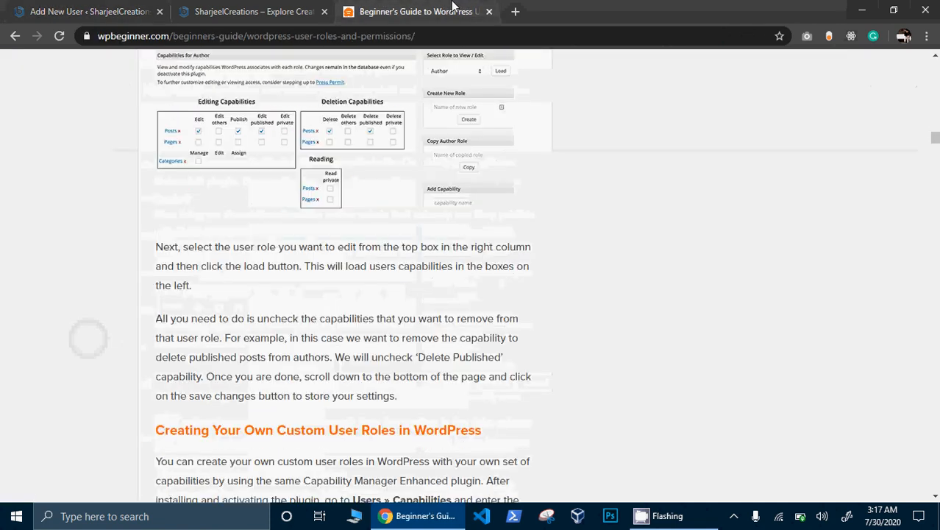
scroll(89, 339, "up", 1)
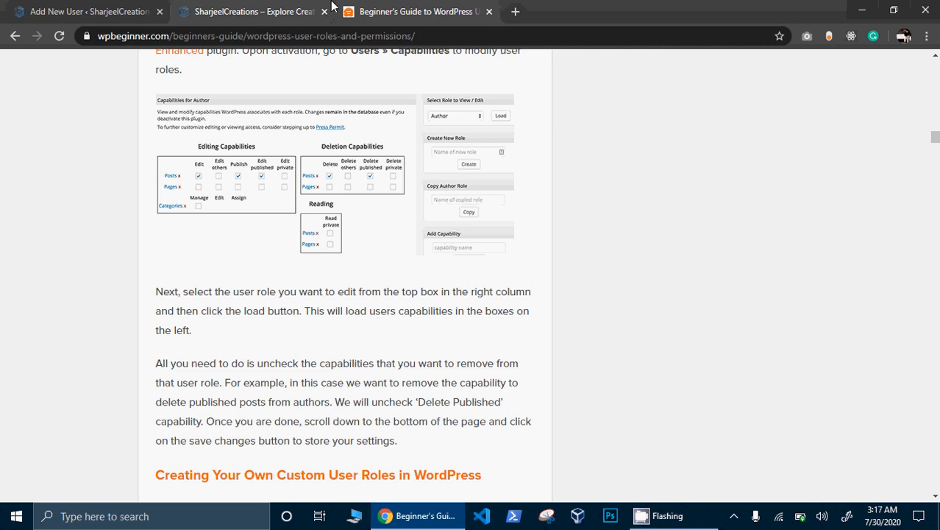
scroll(333, 6, "up", 1)
scroll(399, 122, "down", 7)
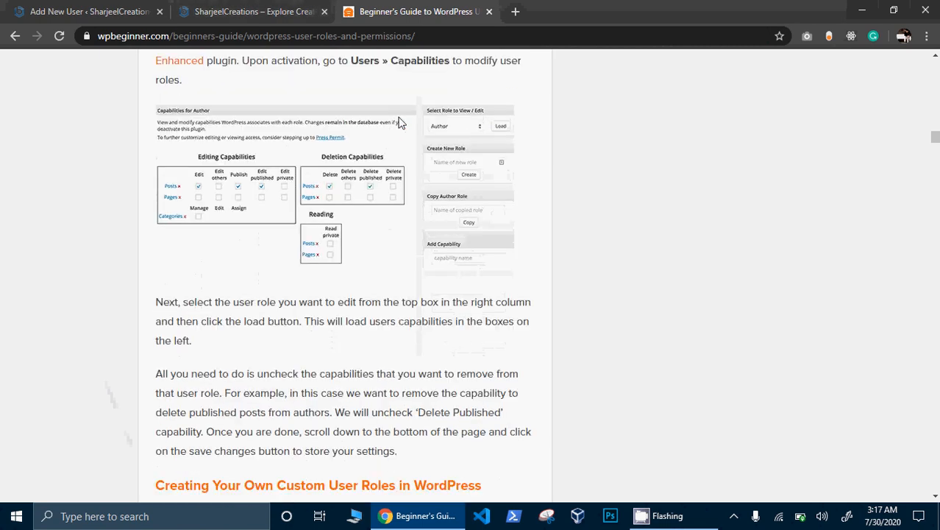
scroll(400, 120, "down", 12)
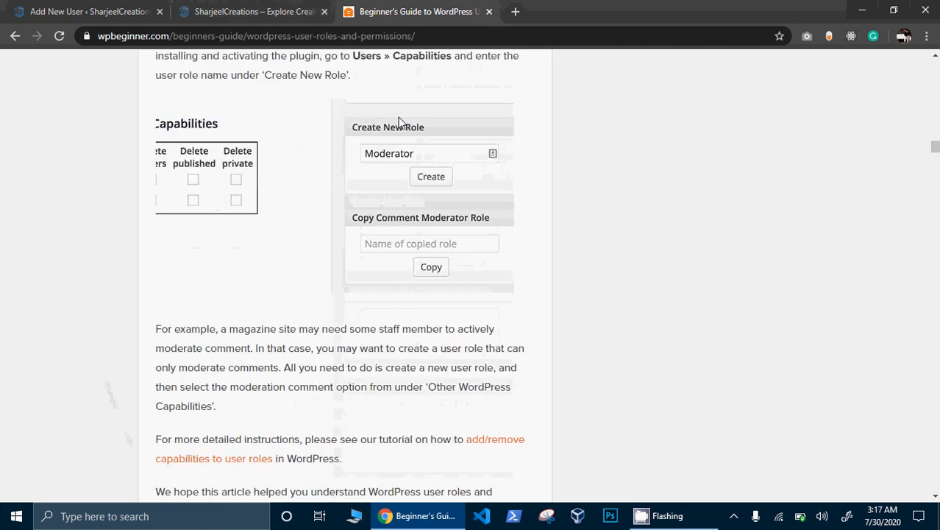
scroll(399, 123, "down", 14)
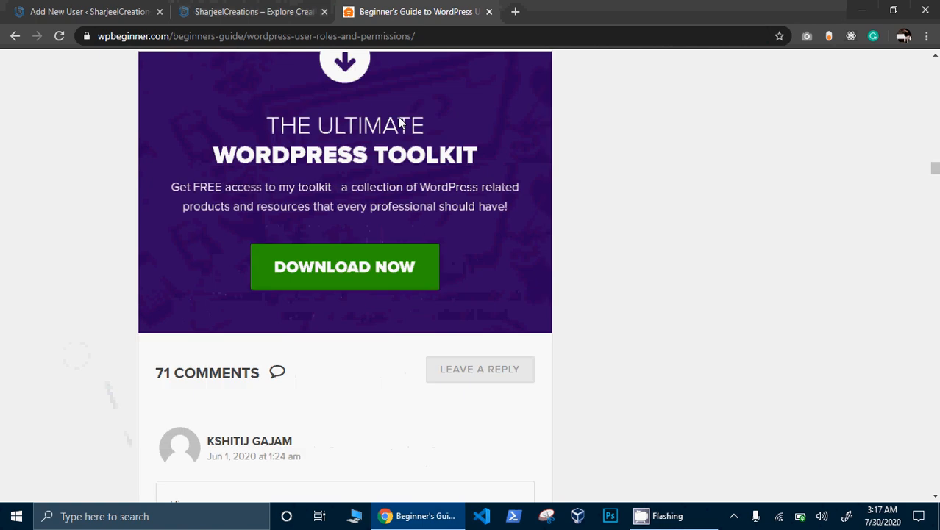
scroll(400, 122, "down", 12)
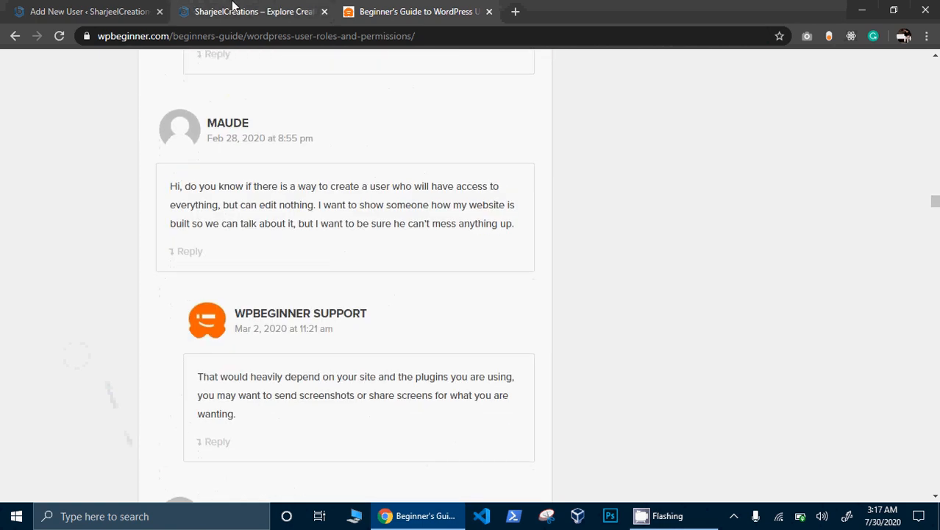
left_click(280, 11)
left_click(99, 11)
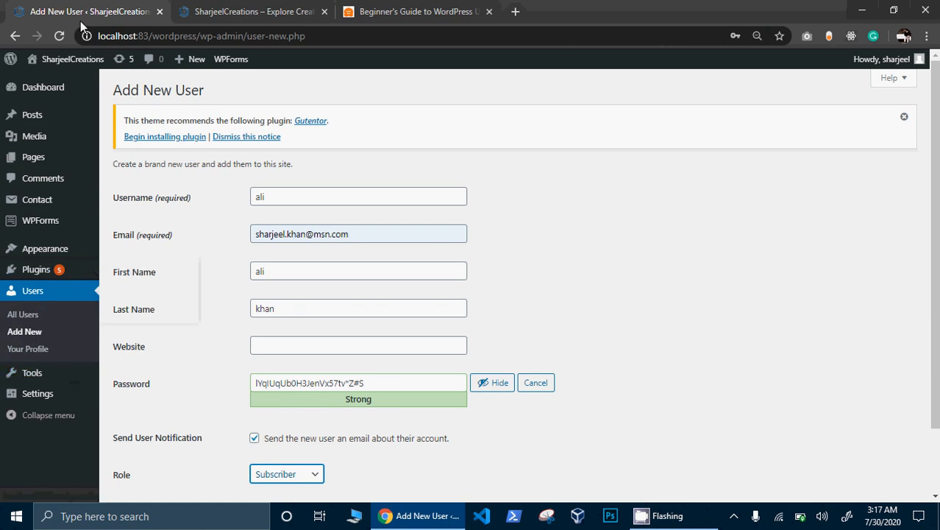
- Abandon the unsaved new user and open Permalink Settings, where the Post name structure is active
left_click(57, 89)
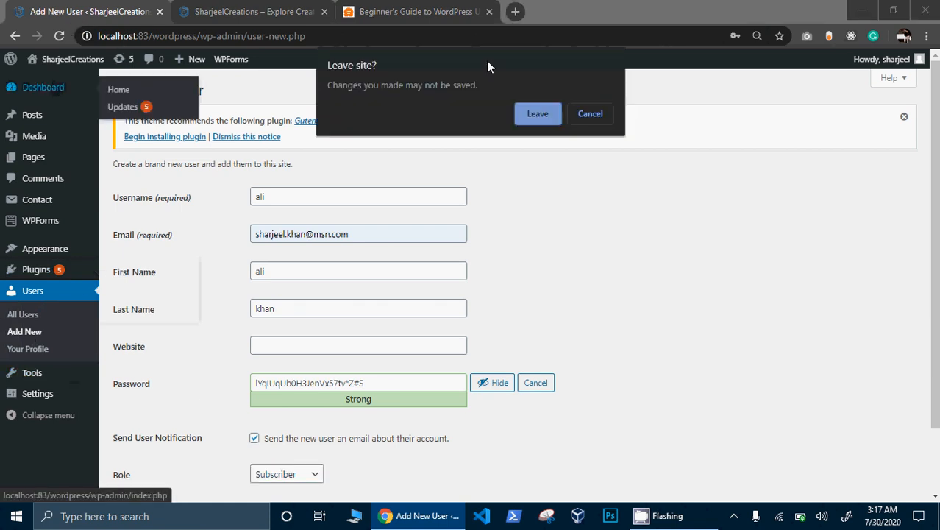
left_click(538, 114)
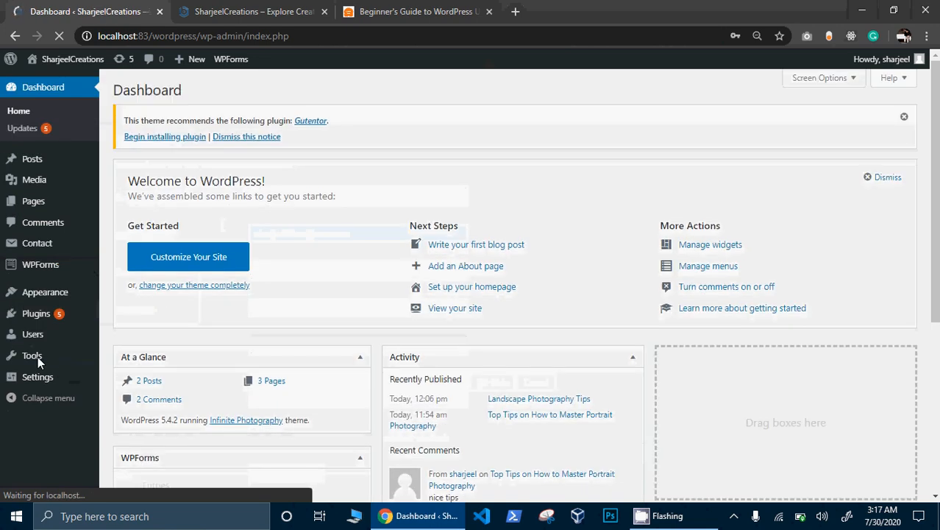
mouse_move(35, 356)
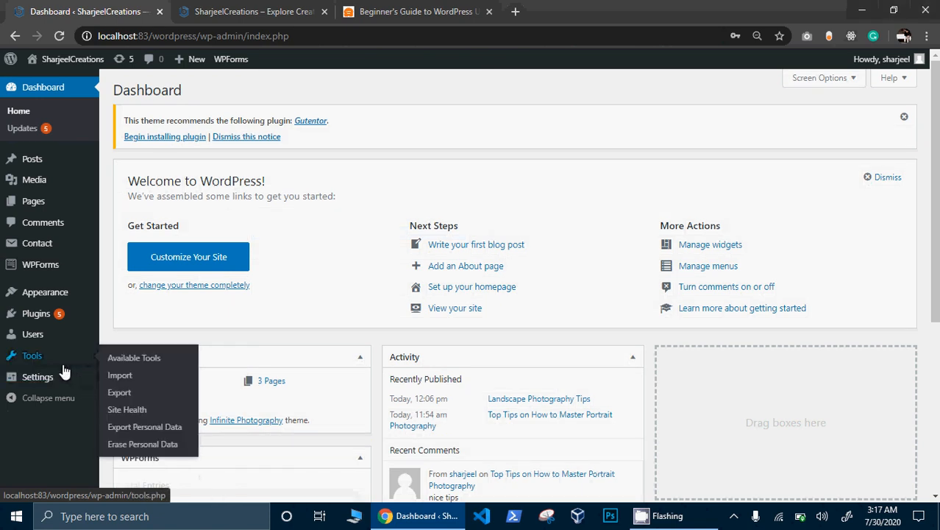
mouse_move(47, 382)
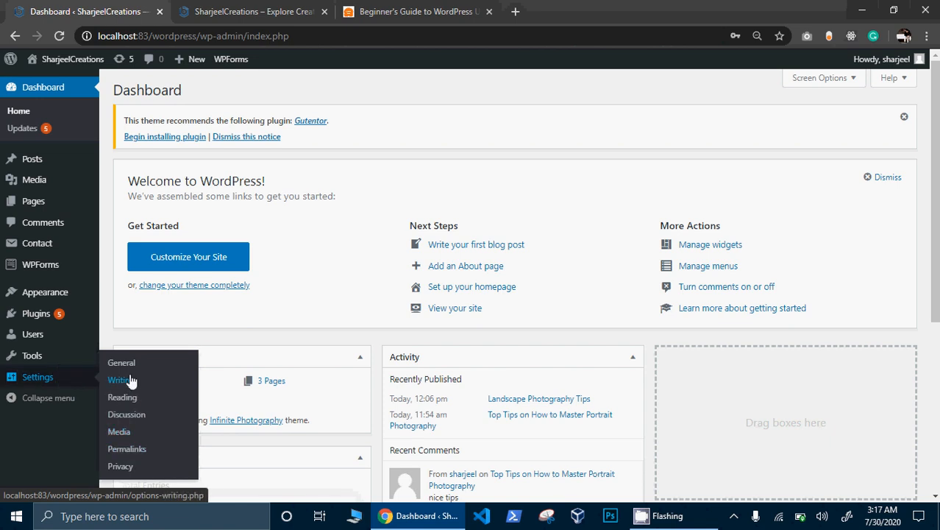
left_click(124, 449)
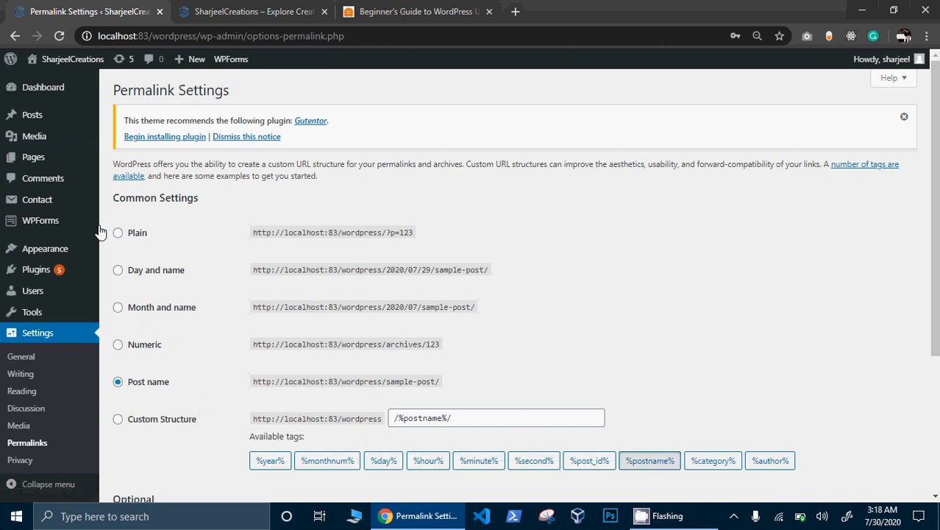
mouse_move(49, 103)
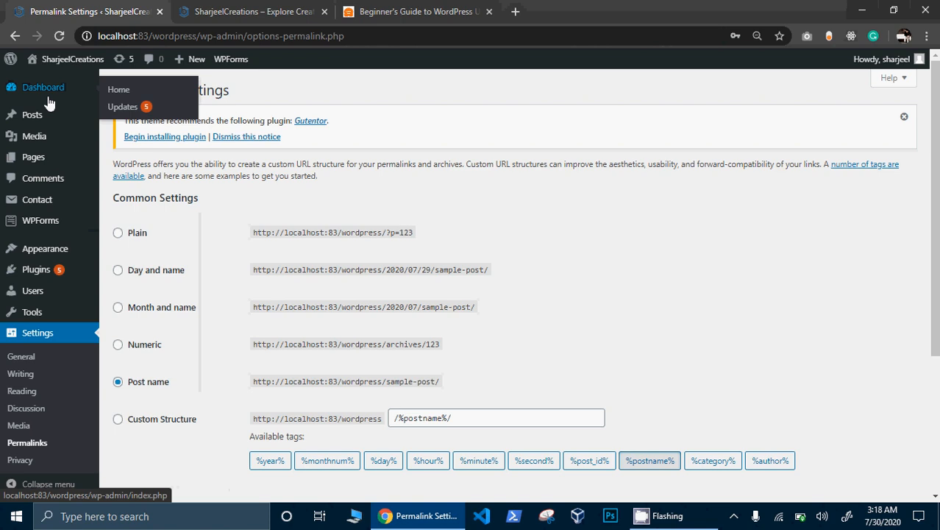
- Check the live Contact me page's form, then return to the WPBeginner tab's address bar
left_click(197, 18)
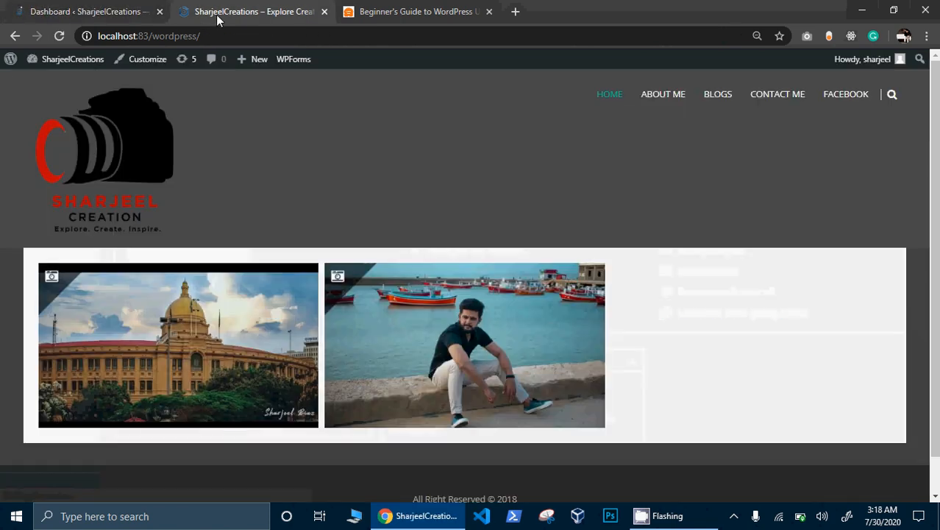
left_click(785, 106)
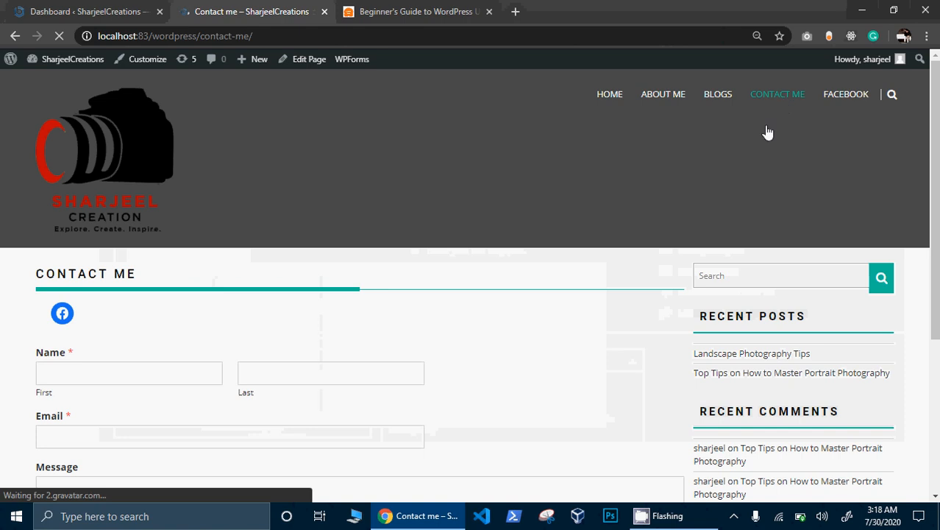
scroll(938, 158, "down", 4)
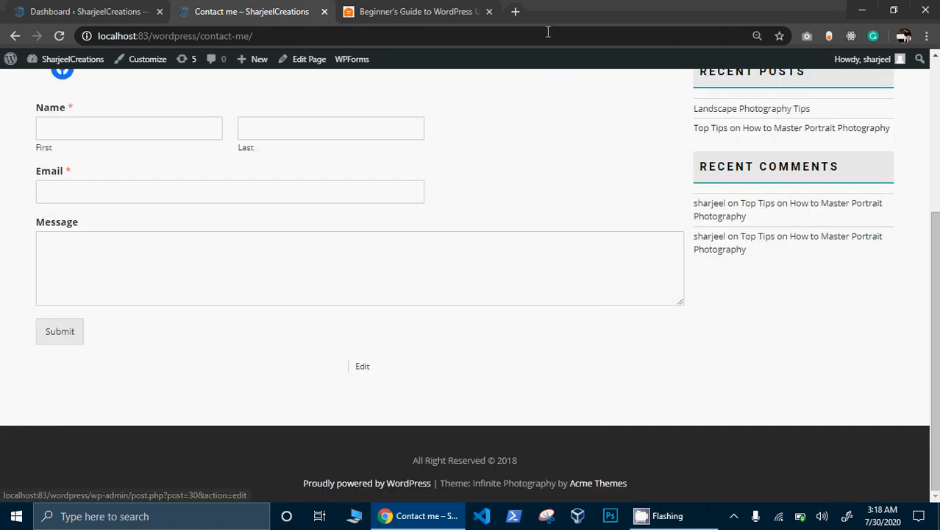
left_click(424, 13)
left_click(419, 33)
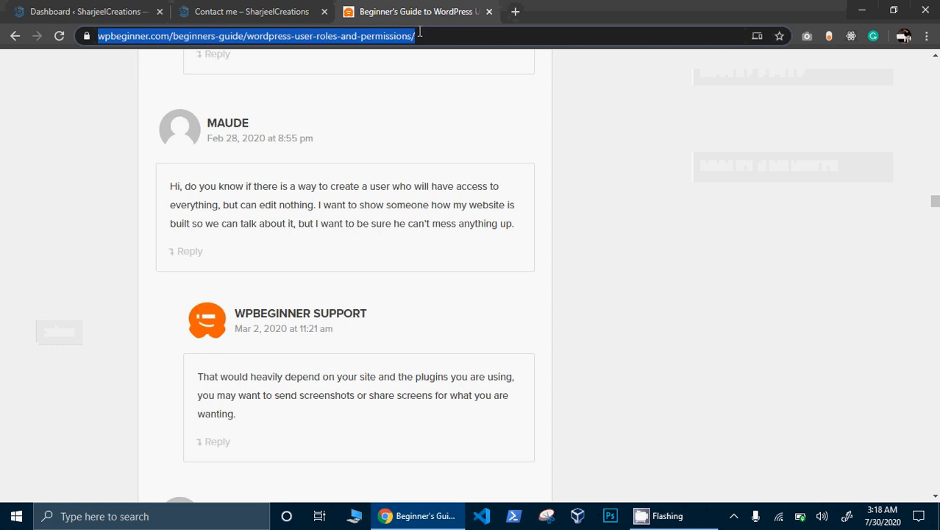
- Search Google for 'google map code' and scroll through the map embed generator results
type("google ")
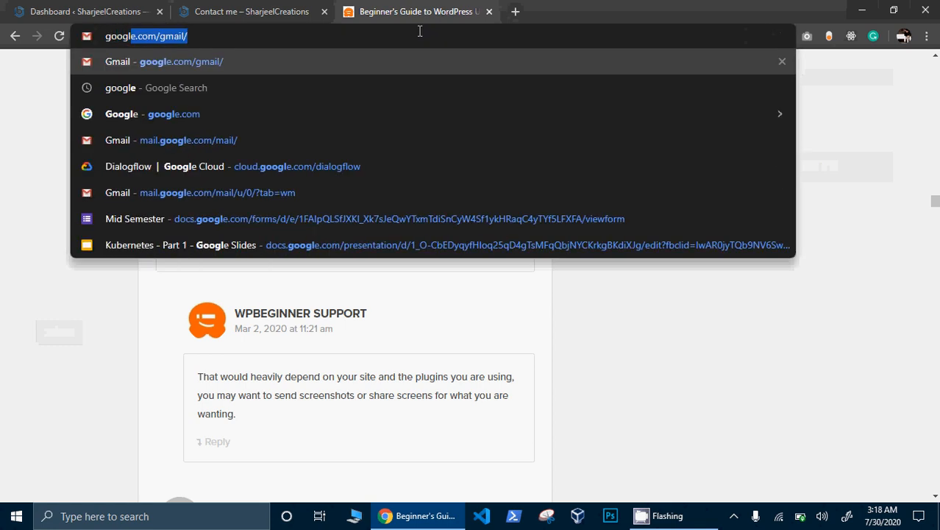
type("map")
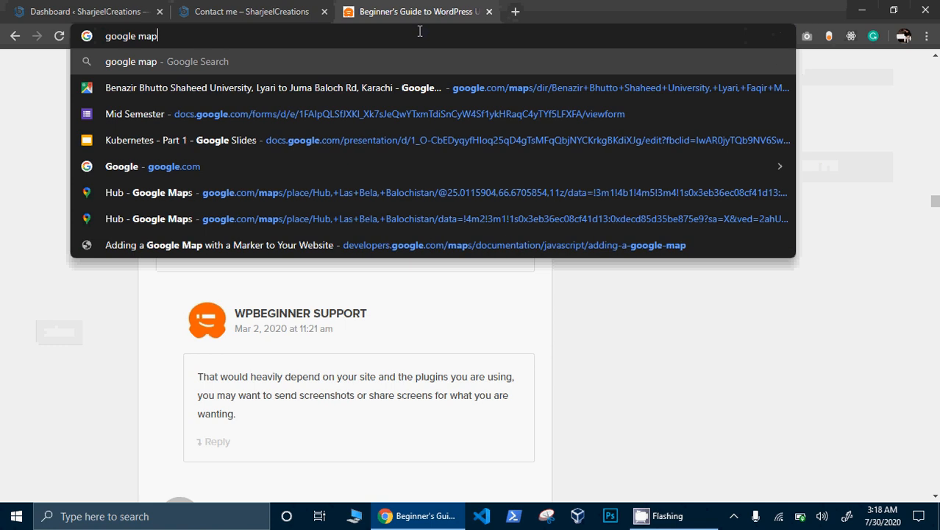
type(" for")
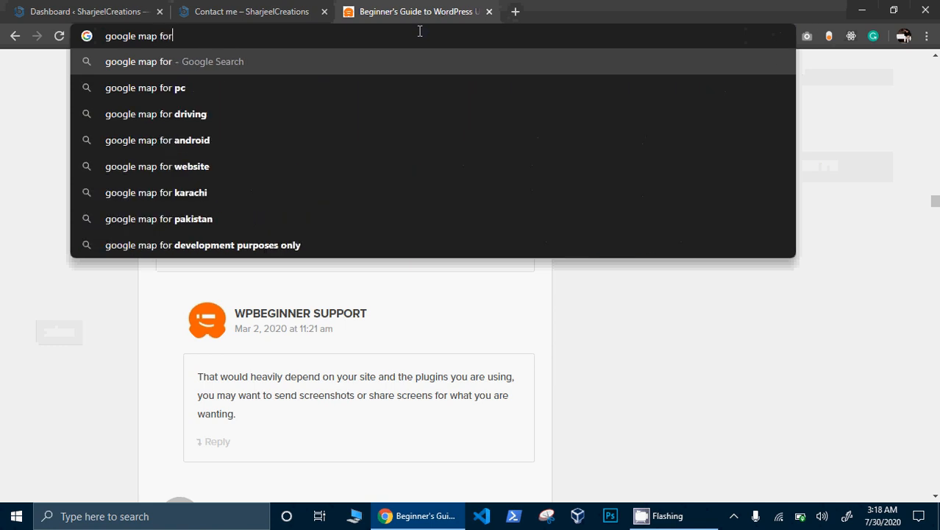
key("BackSpace")
key("BackSpace")
key("BackSpace")
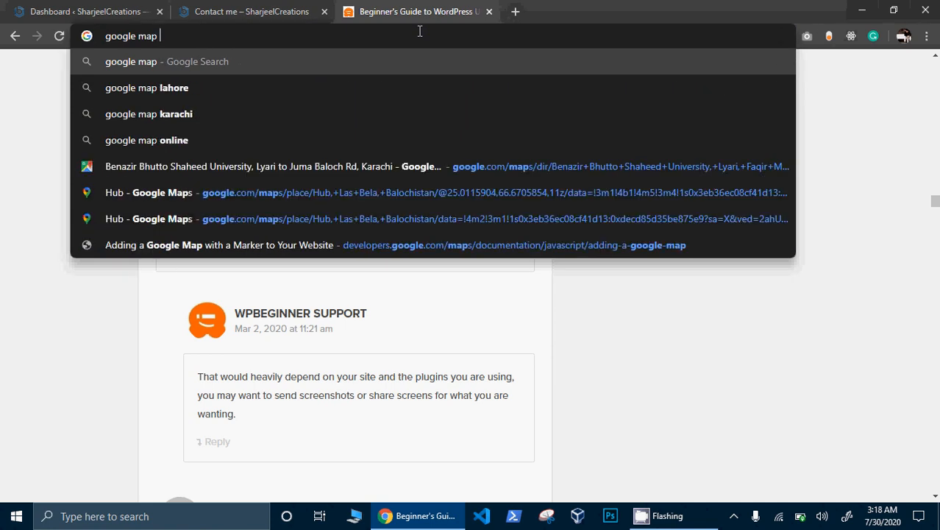
type("code")
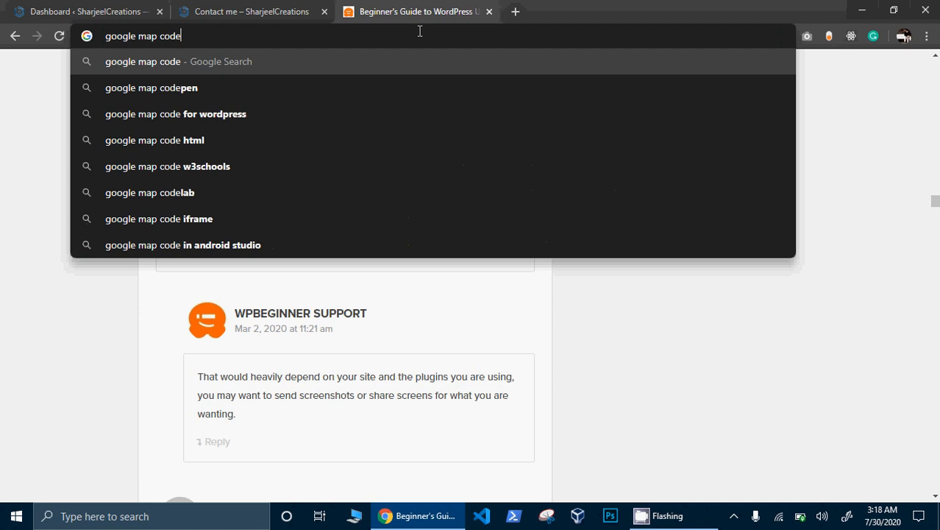
key("Return")
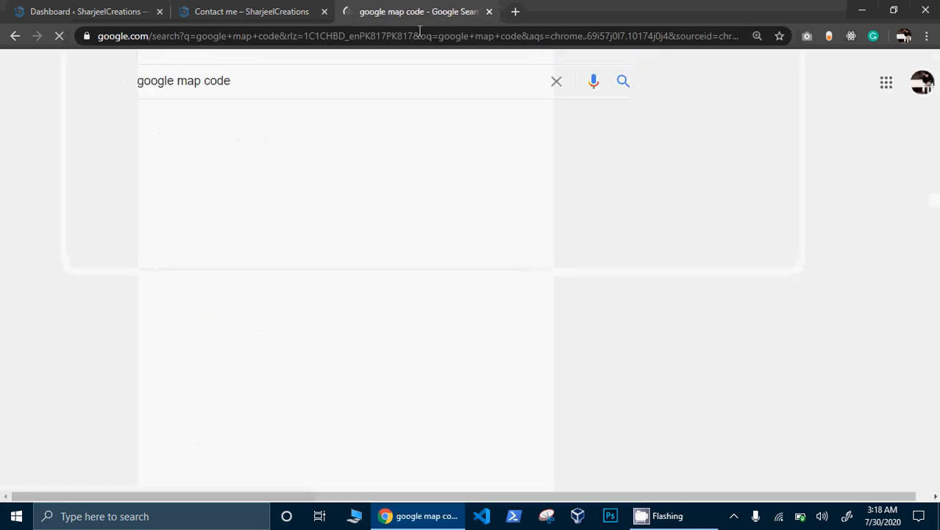
scroll(383, 149, "down", 10)
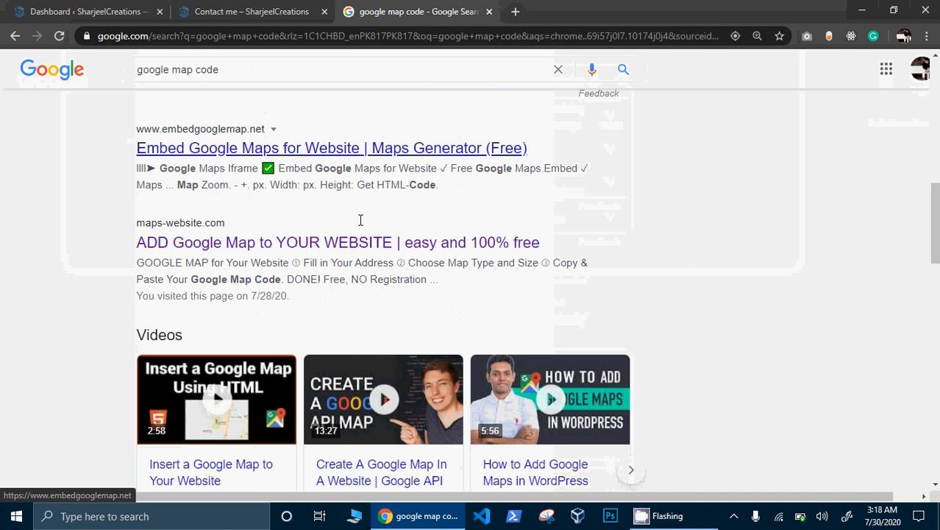
- Open the maps-website.com generator and zoom and pan its preview around Karachi Zoo Park
left_click(395, 243)
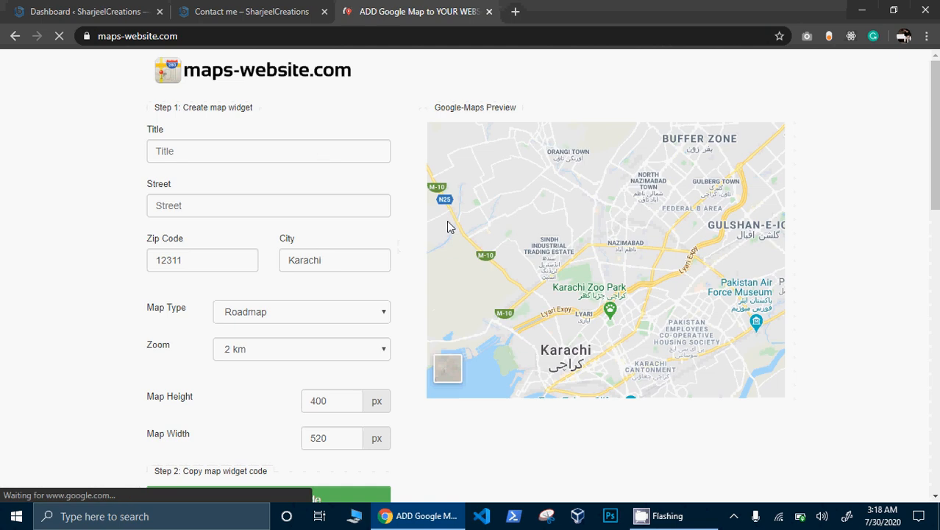
left_click(611, 304)
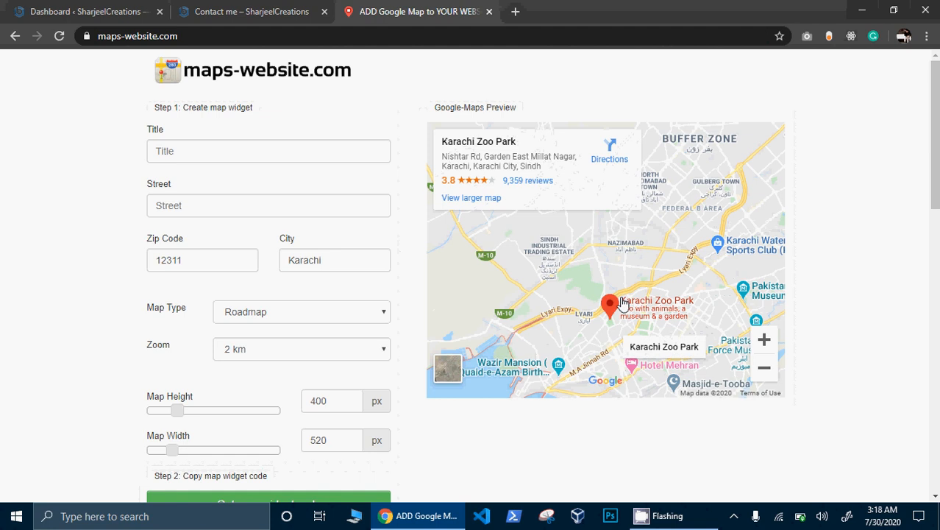
left_click(763, 340)
left_click(763, 341)
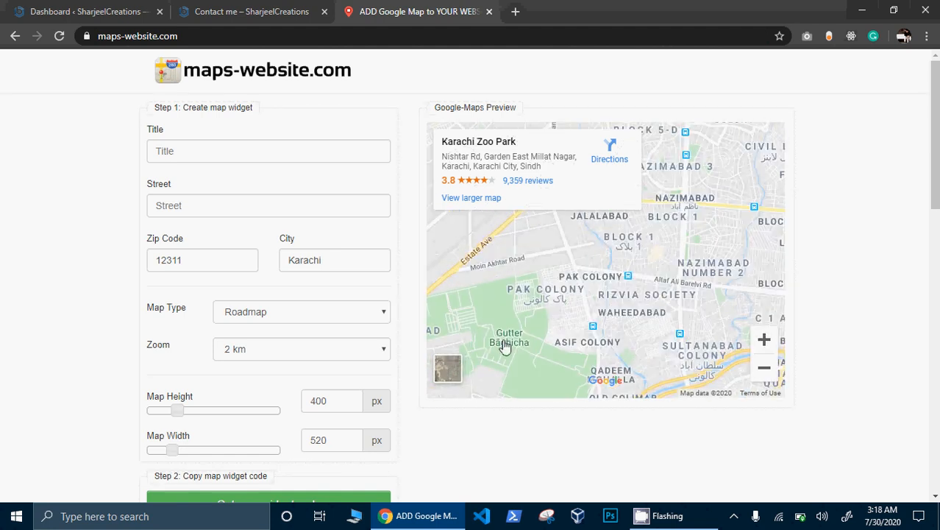
mouse_move(620, 342)
left_mouse_down()
mouse_move(659, 239)
mouse_move(646, 215)
left_mouse_up()
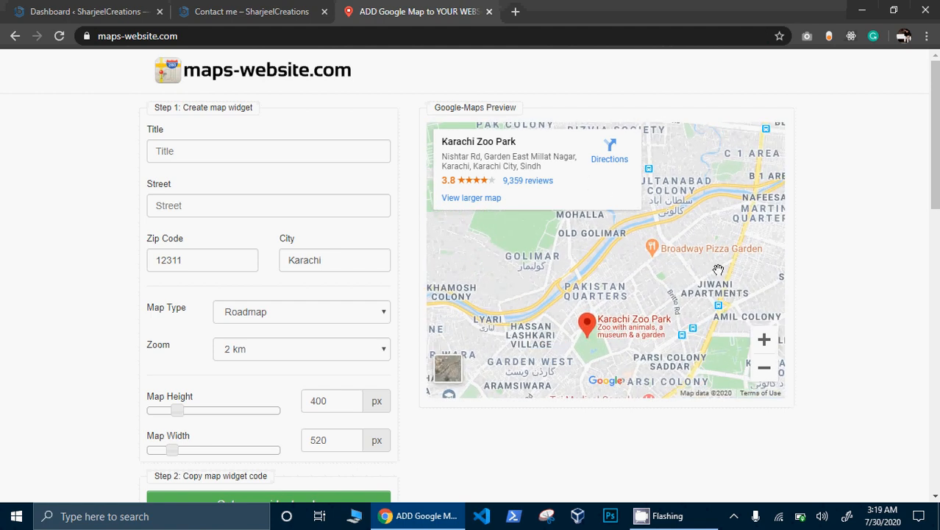
left_click_drag(708, 261, 670, 331)
left_click(658, 323)
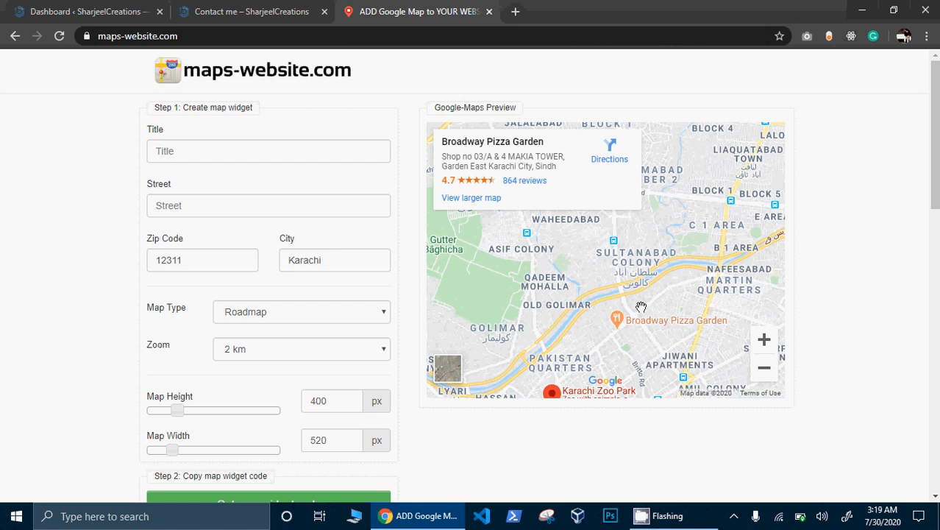
left_click(641, 306)
scroll(497, 260, "down", 5)
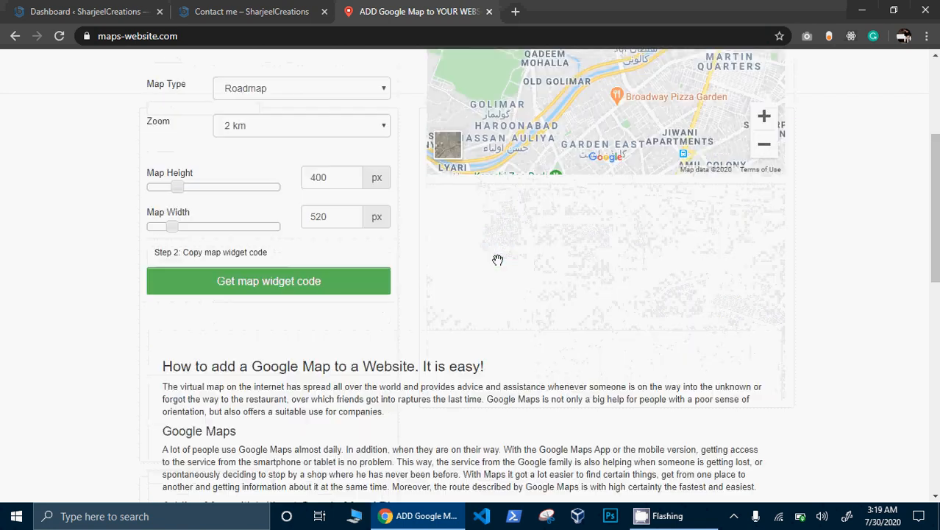
scroll(498, 260, "up", 3)
scroll(497, 259, "up", 3)
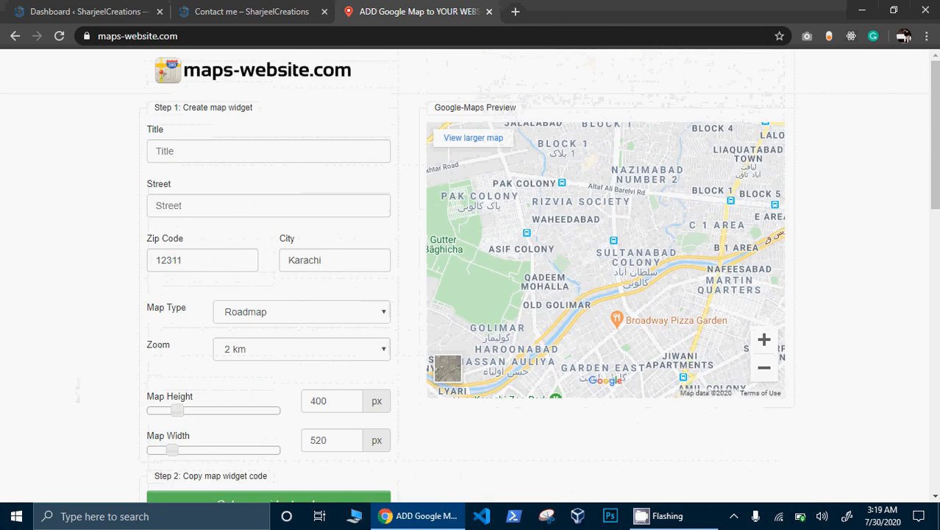
- Title the map 'Map for BBSUL Karachi', autofill the street, then generate and select the iframe code
left_click(221, 157)
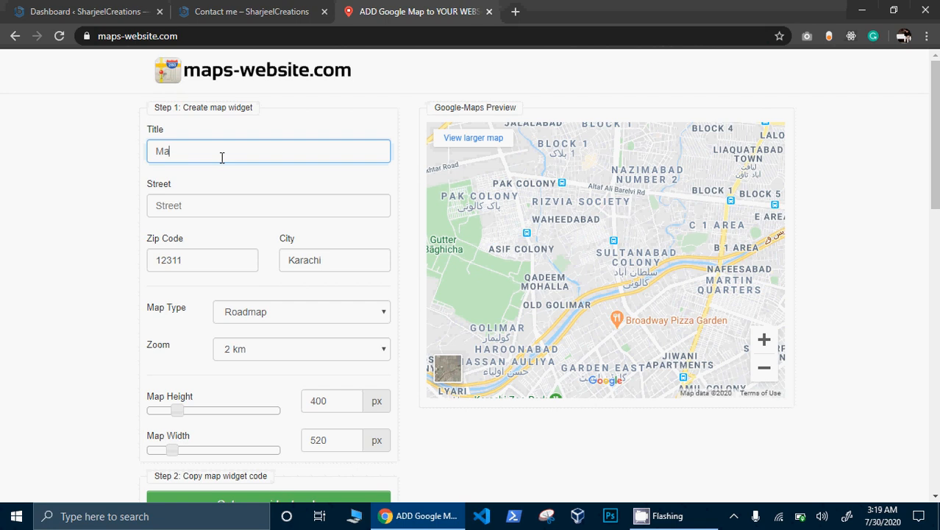
left_click(219, 197)
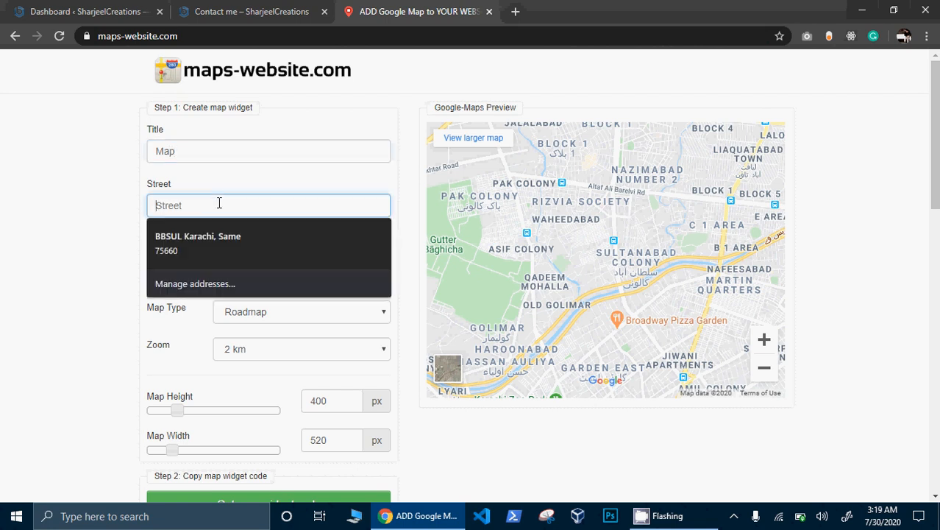
left_click(219, 236)
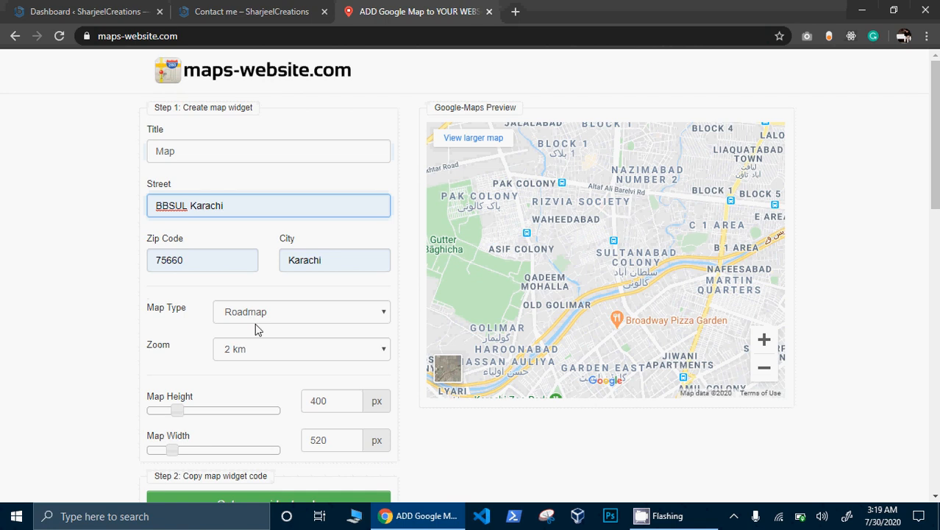
scroll(320, 320, "down", 1)
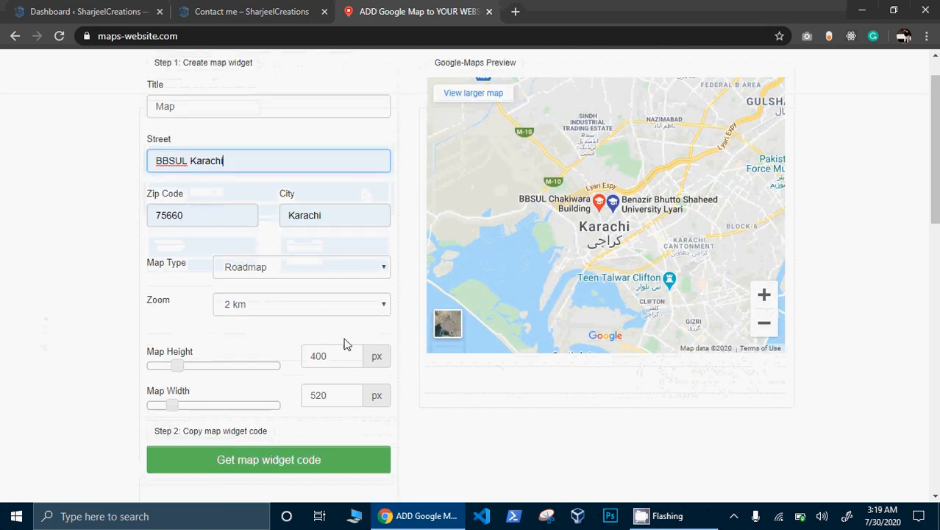
left_click(278, 462)
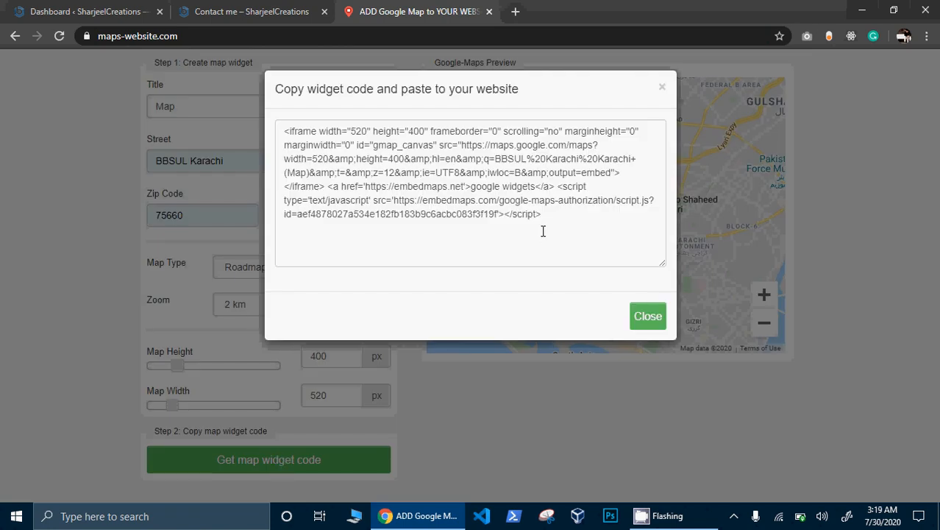
left_click(543, 231)
key("ctrl+a")
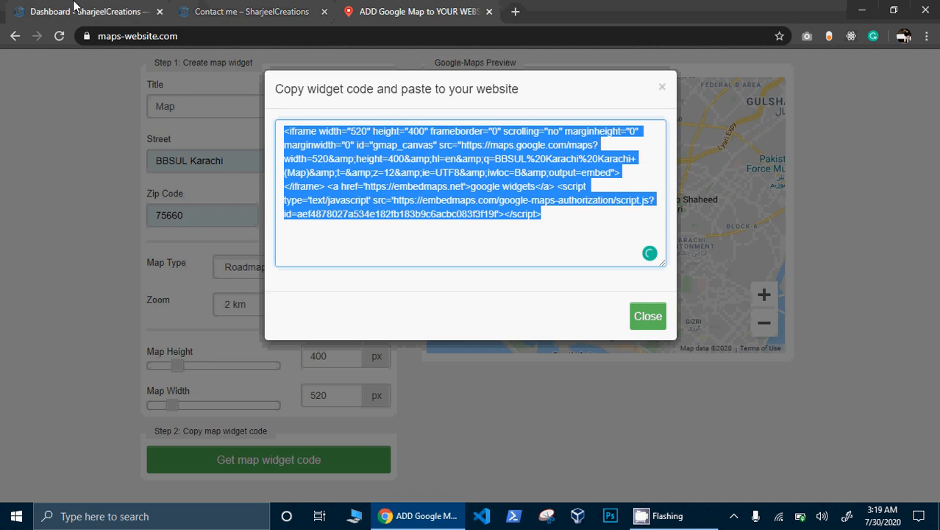
left_click(110, 4)
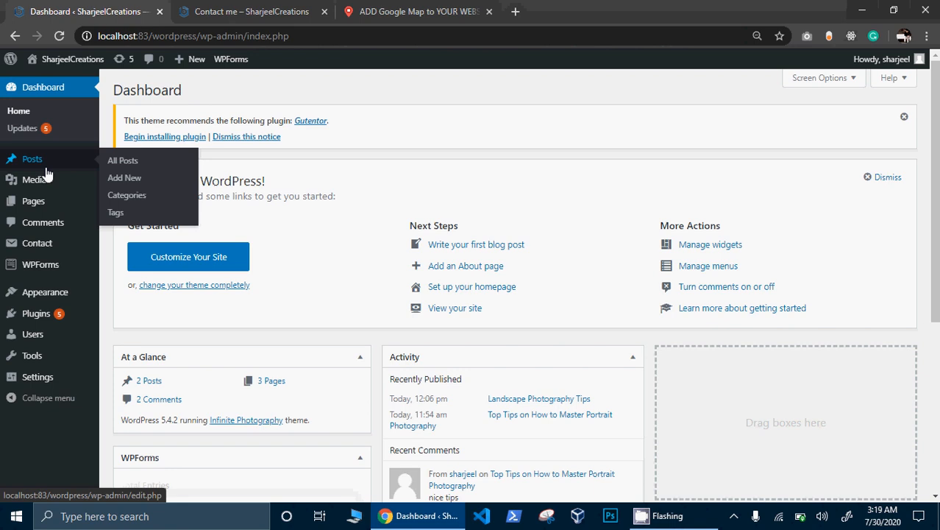
- Open the Contact me page in the block editor from Pages > All Pages
mouse_move(44, 201)
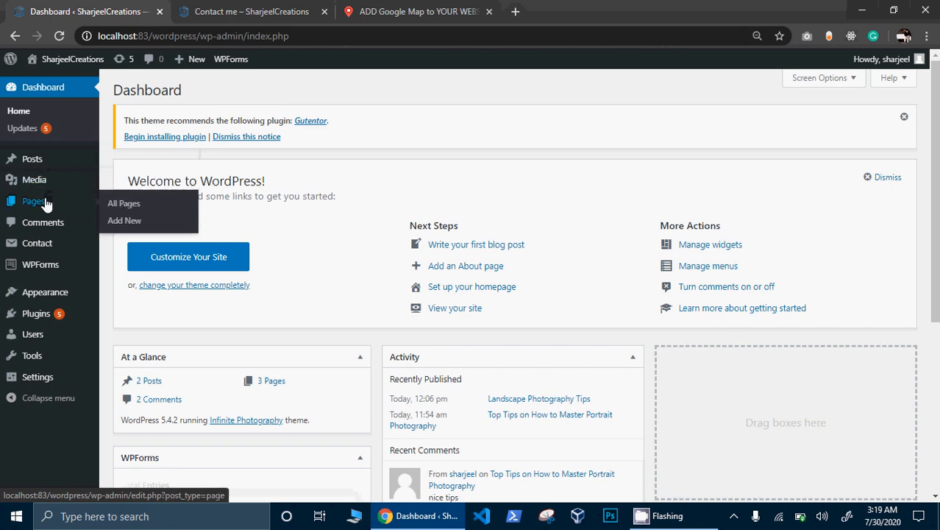
left_click(113, 205)
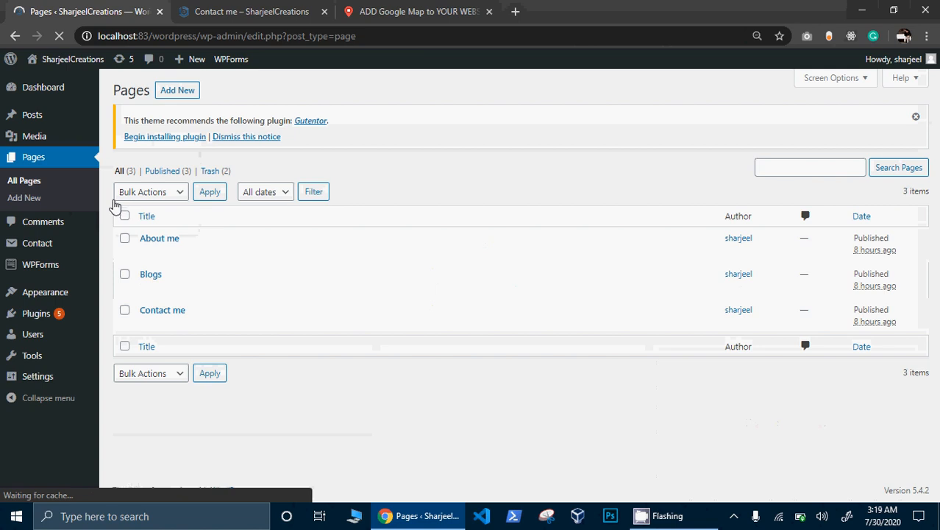
left_click(173, 313)
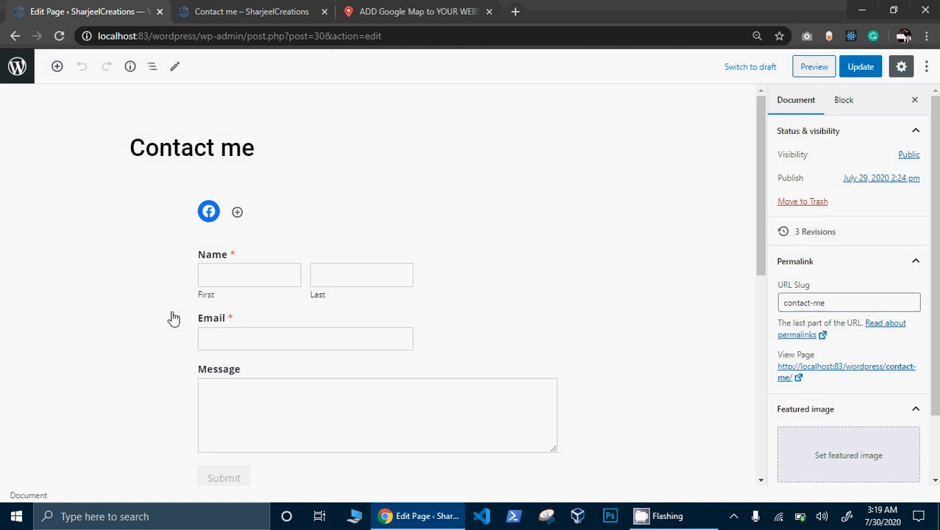
- Add an Embed block below the contact form, then remove it again
scroll(174, 318, "down", 5)
scroll(174, 318, "down", 2)
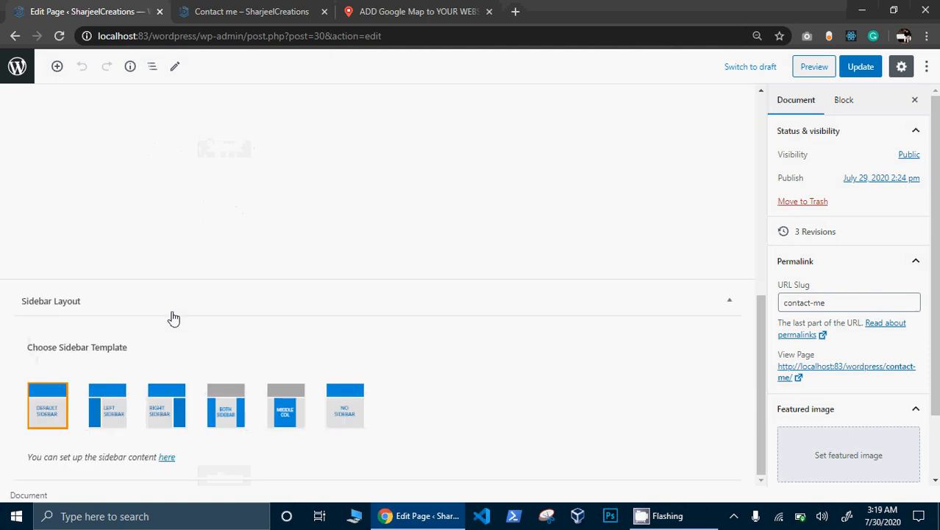
scroll(174, 318, "up", 3)
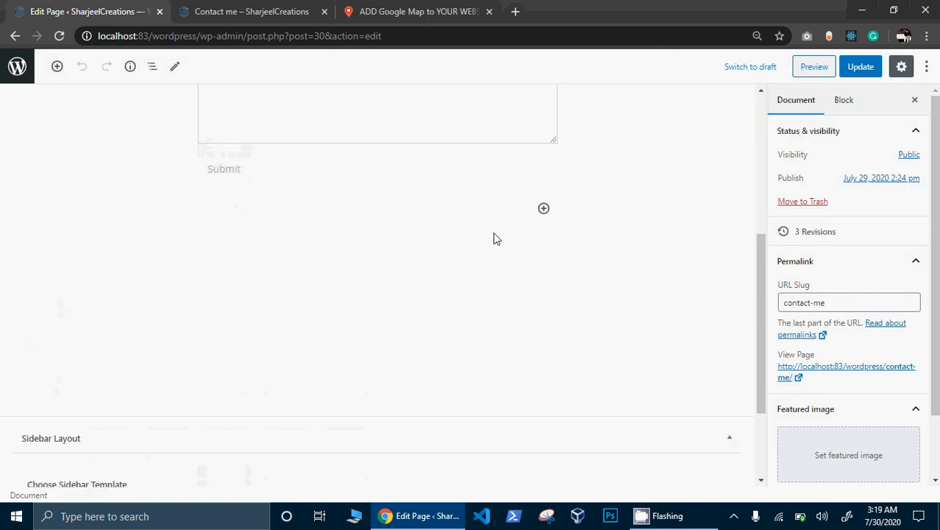
left_click(543, 210)
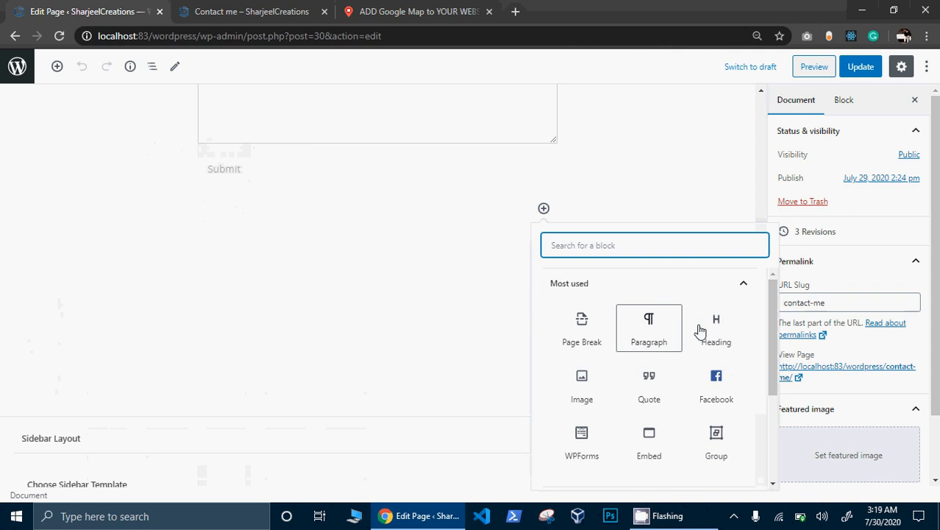
left_click_drag(762, 332, 762, 384)
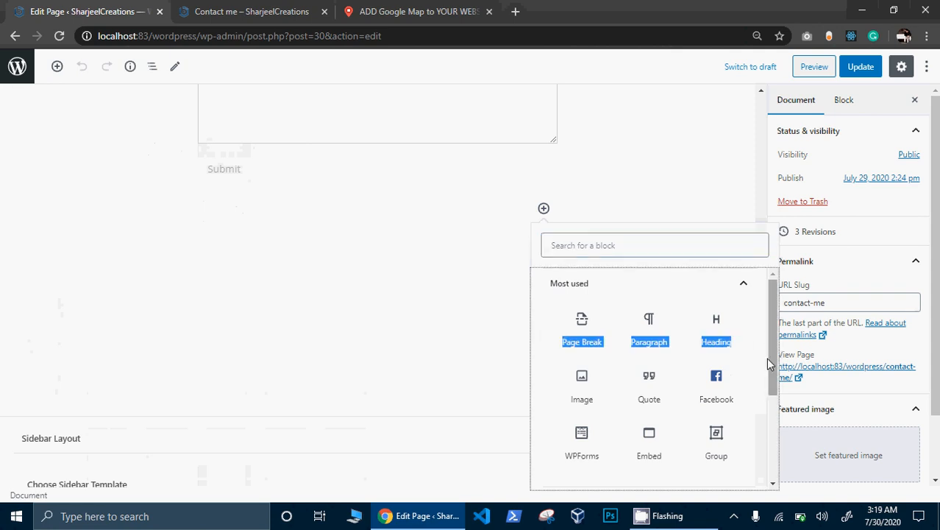
left_click(640, 452)
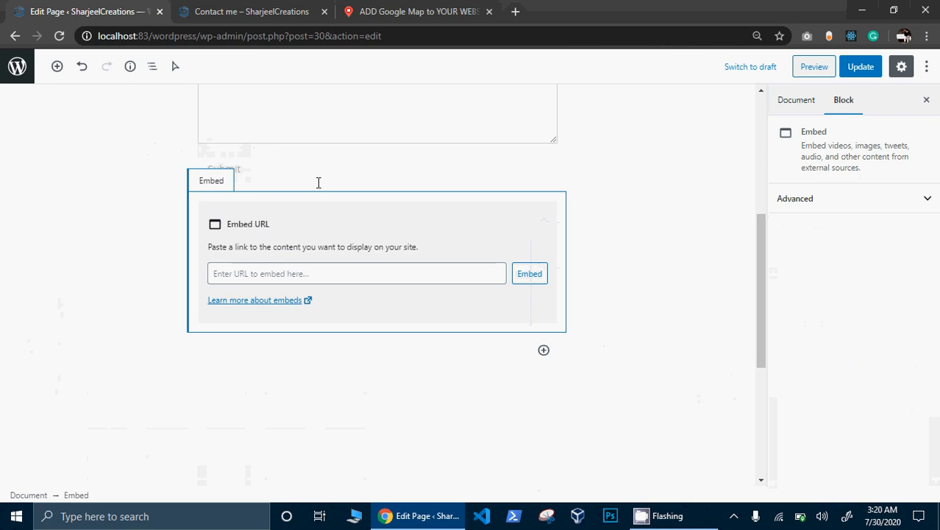
left_click(487, 174)
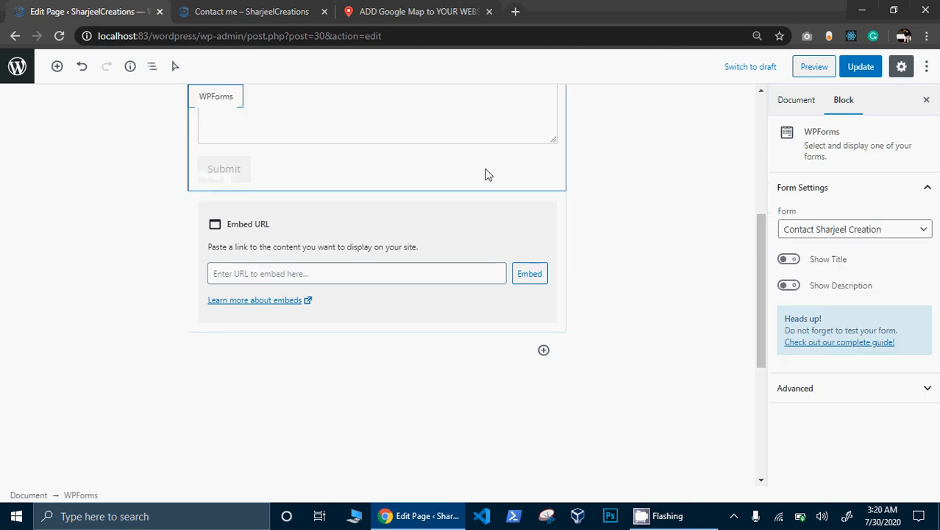
left_click(498, 234)
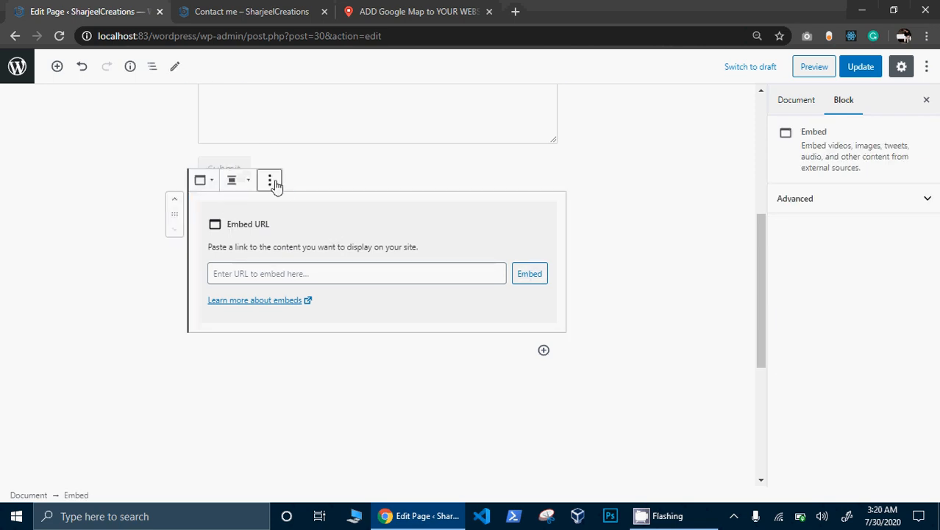
left_click(270, 182)
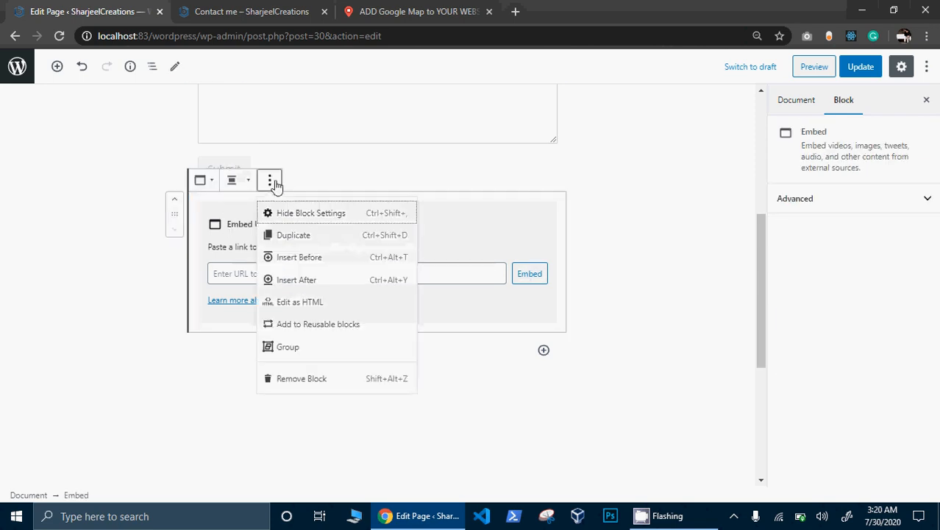
left_click(356, 379)
- Reopen the block inserter below the form and browse Widgets, Embeds, Layout Elements and Formatting
left_click(544, 208)
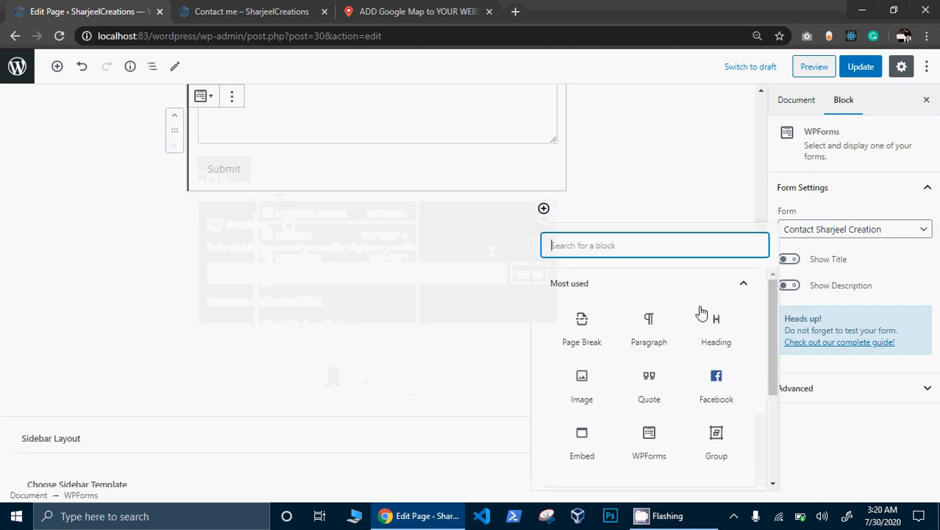
scroll(773, 372, "down", 1)
left_click_drag(773, 372, 773, 418)
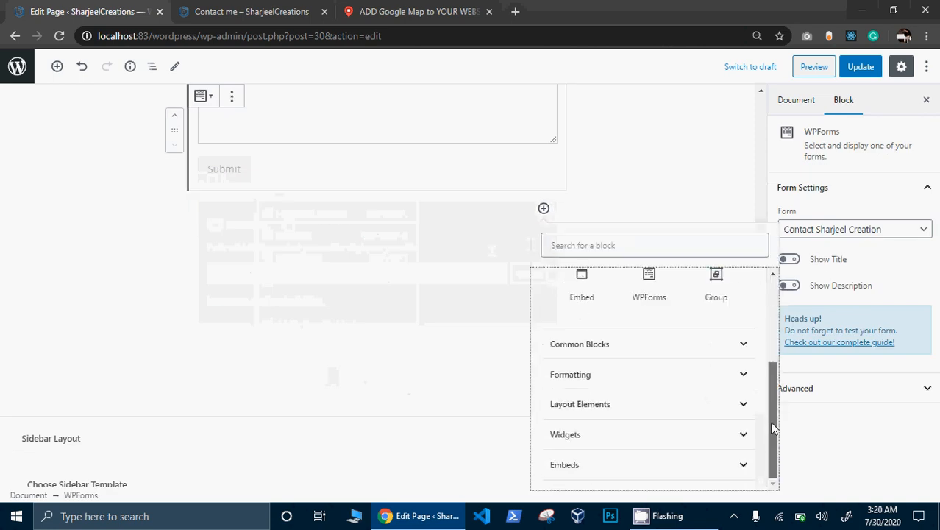
left_click(621, 434)
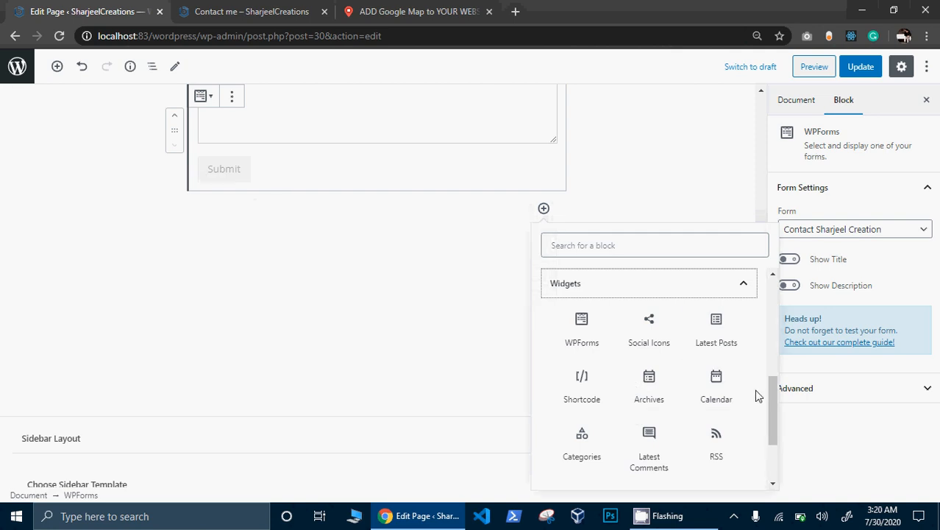
left_click_drag(771, 403, 769, 436)
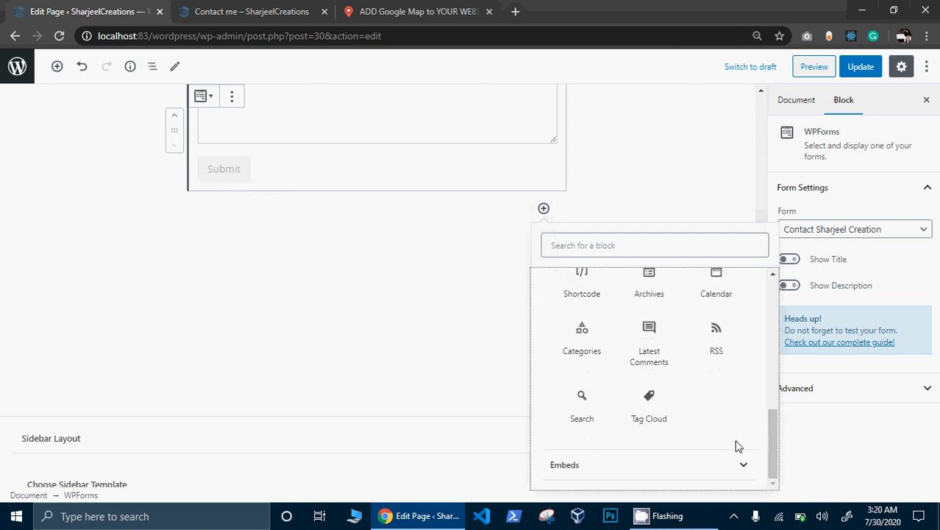
left_click(729, 465)
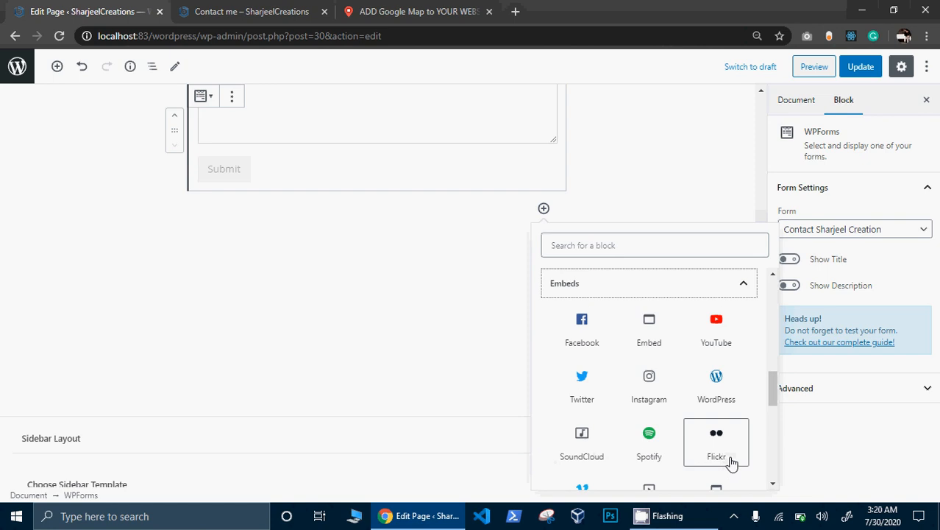
left_click(740, 287)
left_click_drag(773, 421, 773, 355)
left_click(699, 372)
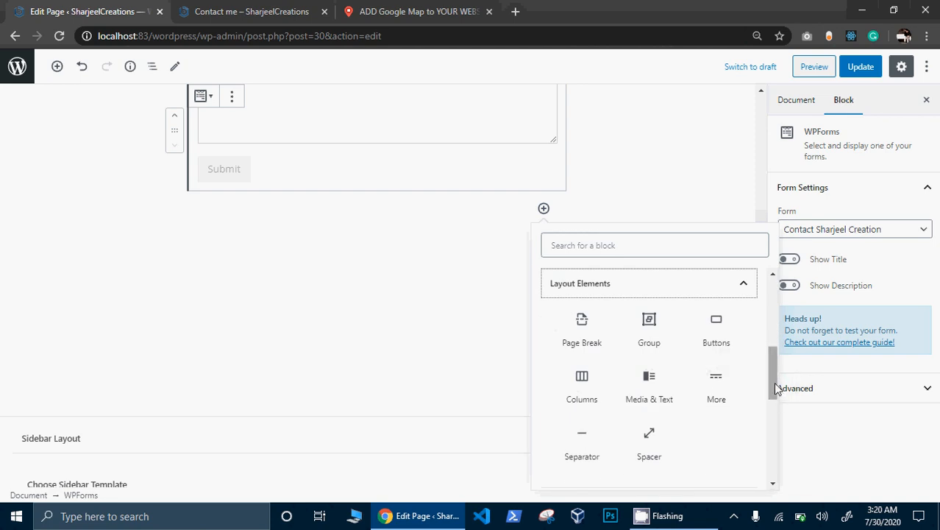
left_click_drag(772, 383, 768, 353)
left_click(724, 378)
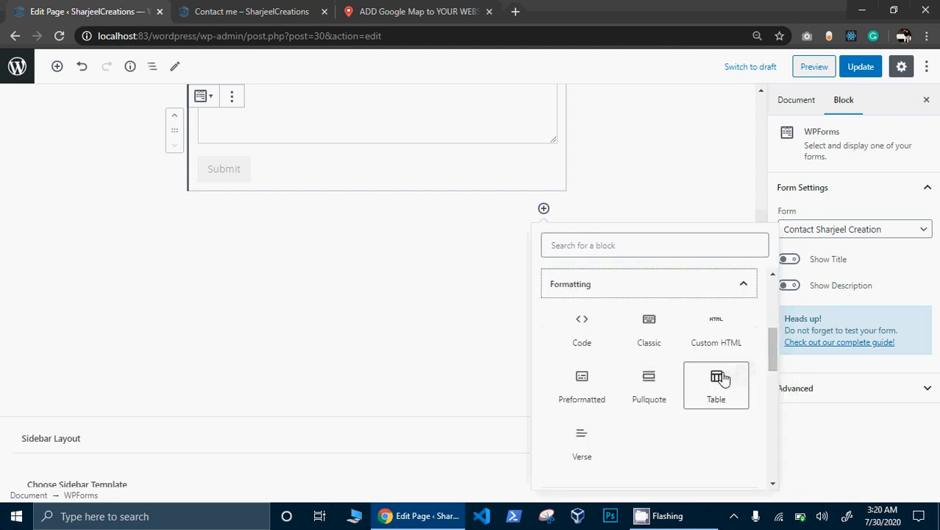
- Paste the map embed into a Code block, then clear it and remove the block
left_click(587, 346)
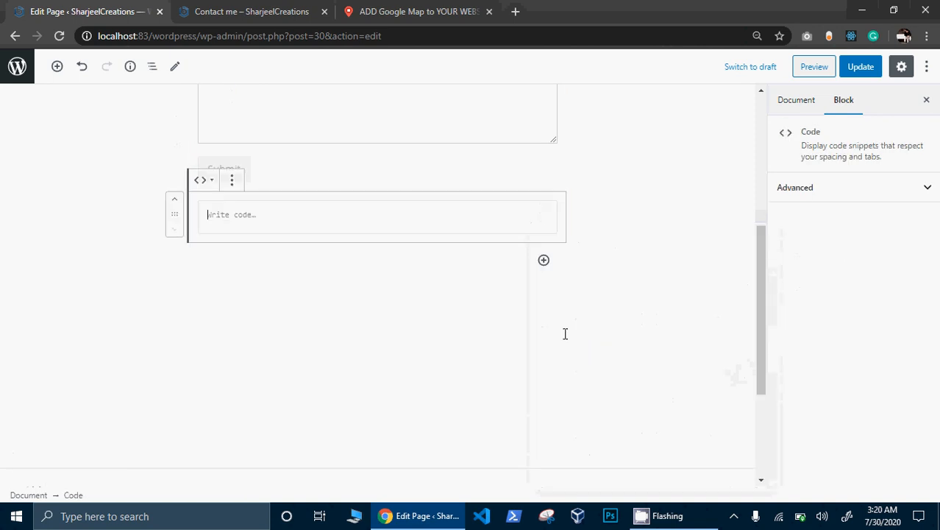
type("<iframe width=\"520\" height=\"400\" frameborder=\"0\" scrolling=\"no\" marginheight=\"0\" marginwidth=\"0\" id=\"gmap_canvas\" src=\"https://maps.google.com/maps?width=520&amp;height=400&amp;hl=en&amp;q=BBSUL%20Karachi%20Karachi+(Map)&amp;t=&amp;z=12&amp;ie=UTF8&amp;iwloc=B&amp;output=embed\"></iframe> <a href='https://embedmaps.net'>google widgets</a> <script type='text/javascript' src='https://embedmaps.com/google-maps-authorization/script.js?id=aef4878027a534e182fb183b9c6acbc083f3f19f'></script>")
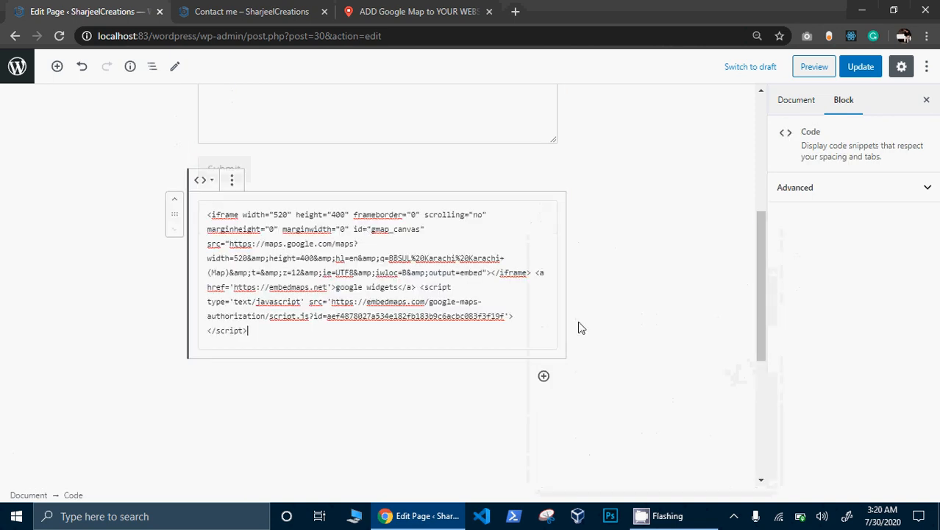
left_click(670, 303)
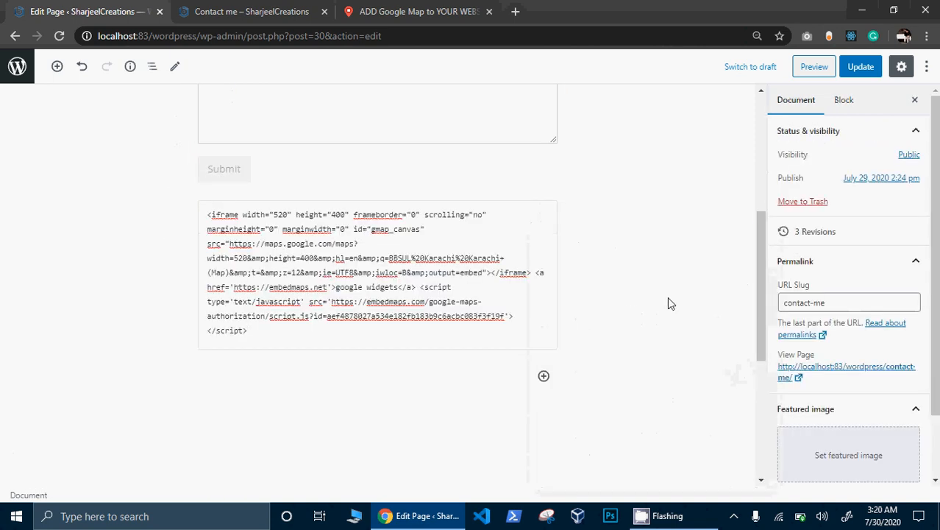
triple_click(533, 316)
key("ctrl+c")
key("BackSpace")
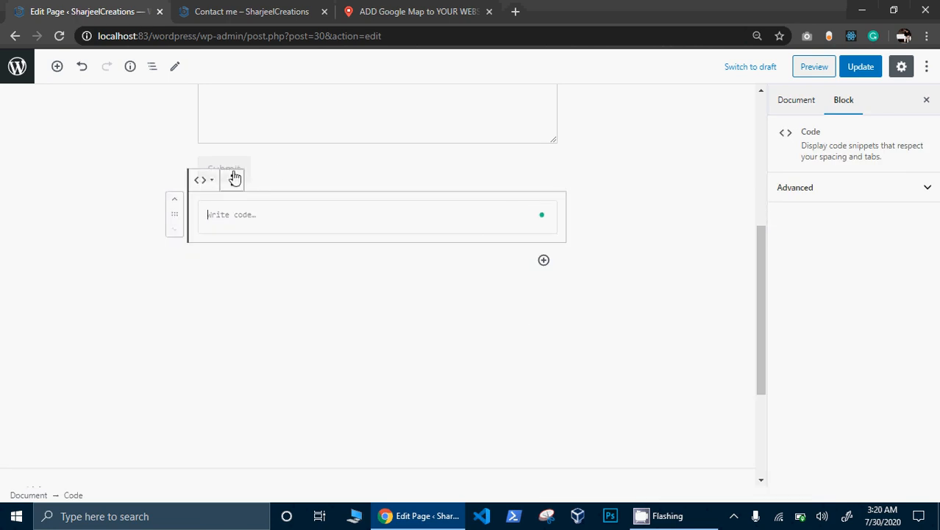
left_click(240, 187)
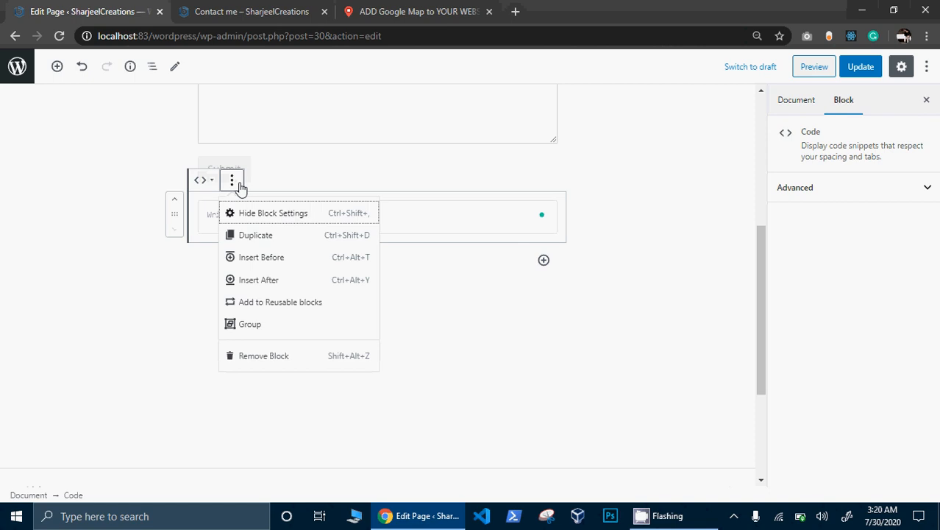
left_click(298, 356)
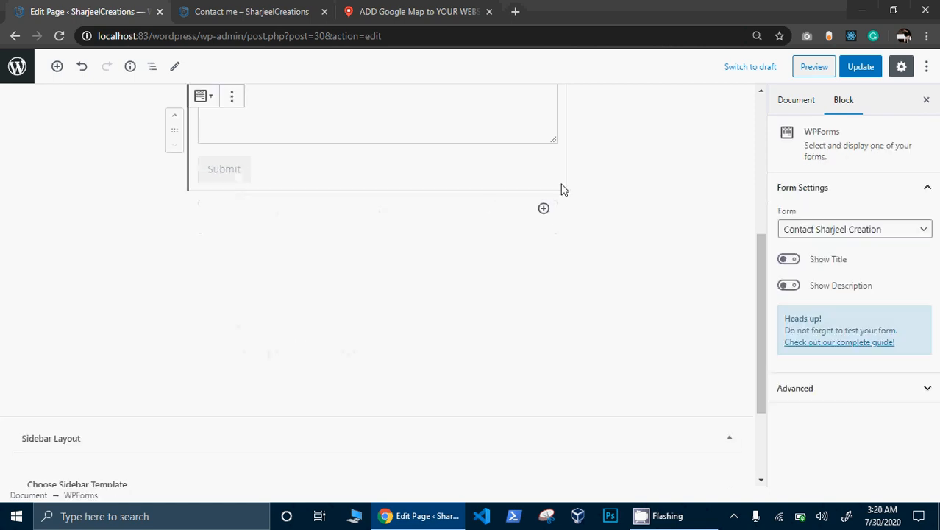
- Add a Custom HTML block with the Karachi map iframe below the form and update the page
left_click(544, 209)
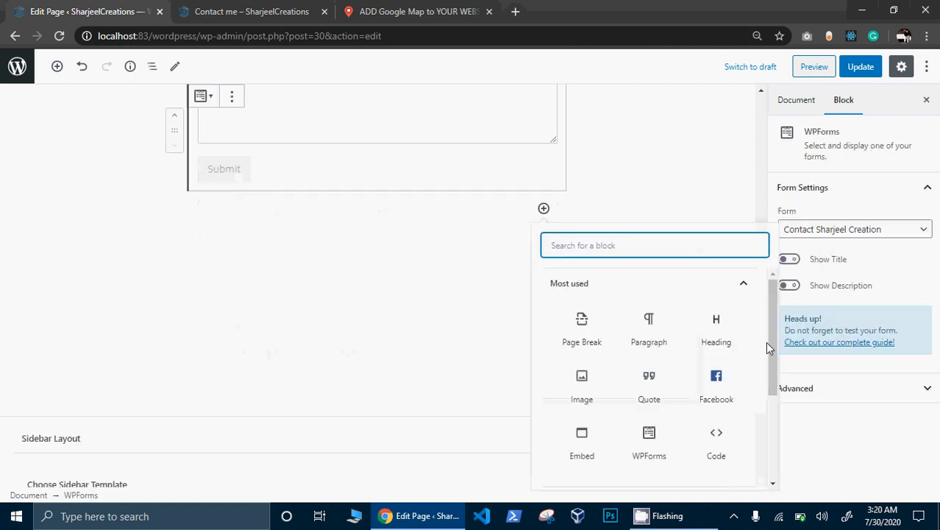
left_click_drag(771, 342, 774, 425)
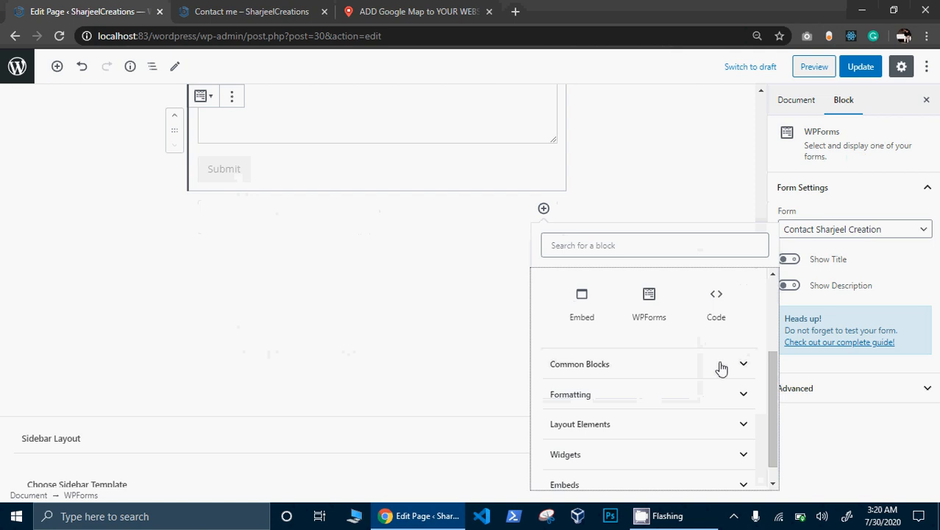
left_click(719, 392)
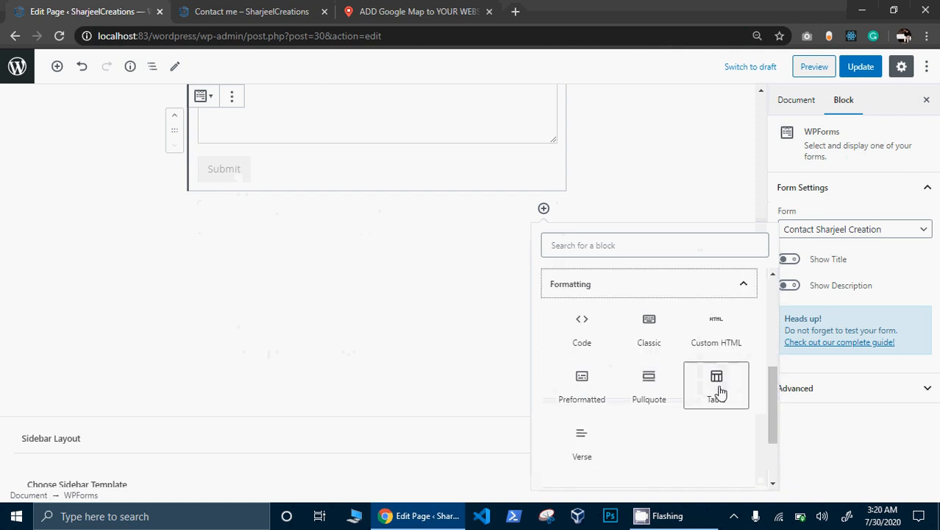
left_click(727, 335)
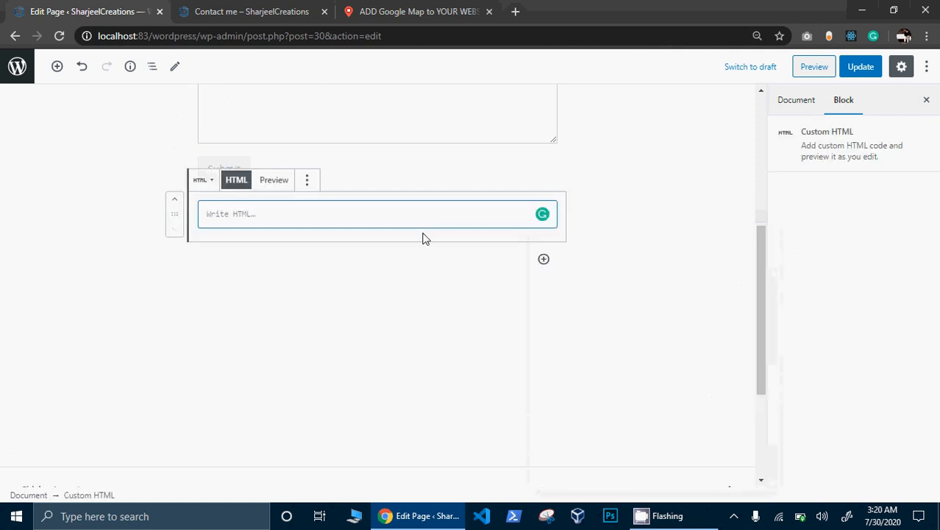
key("ctrl+v")
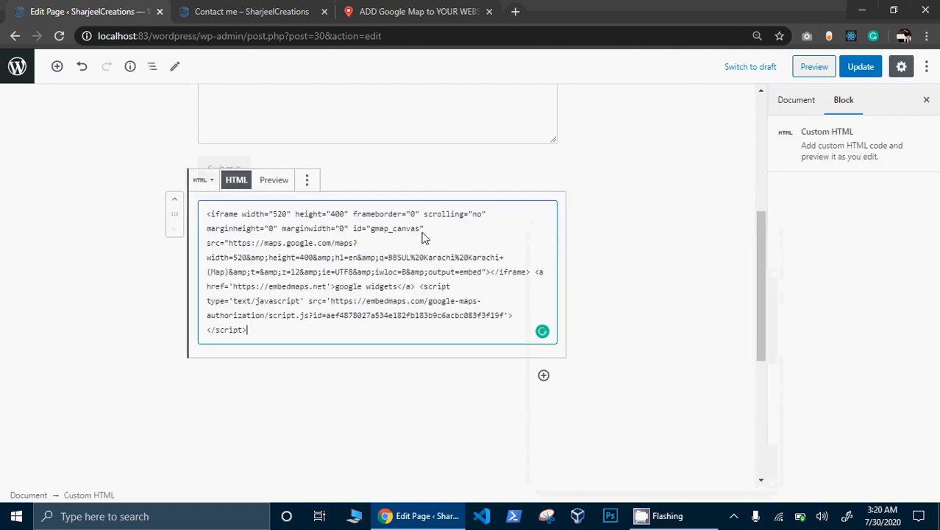
left_click(637, 301)
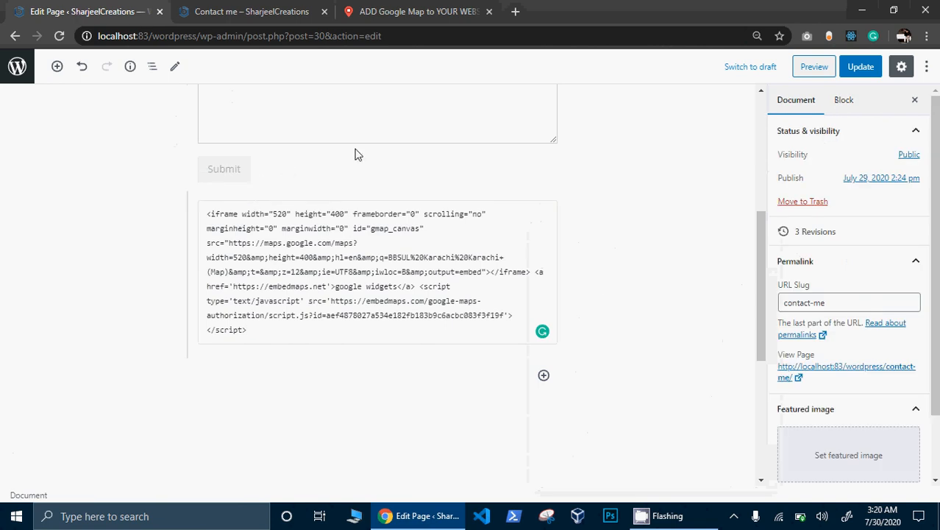
left_click(858, 72)
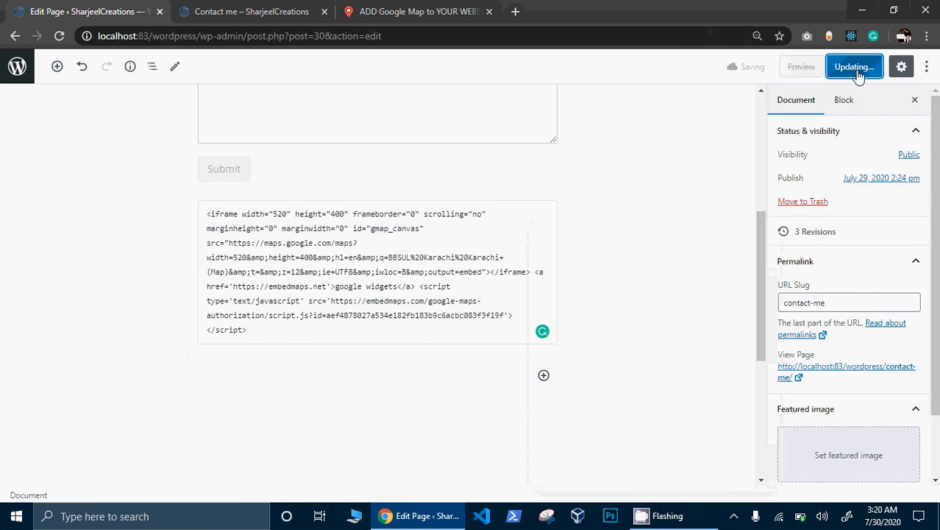
- Confirm the Karachi map shows under the form on the live Contact me page, then go home
left_click(272, 11)
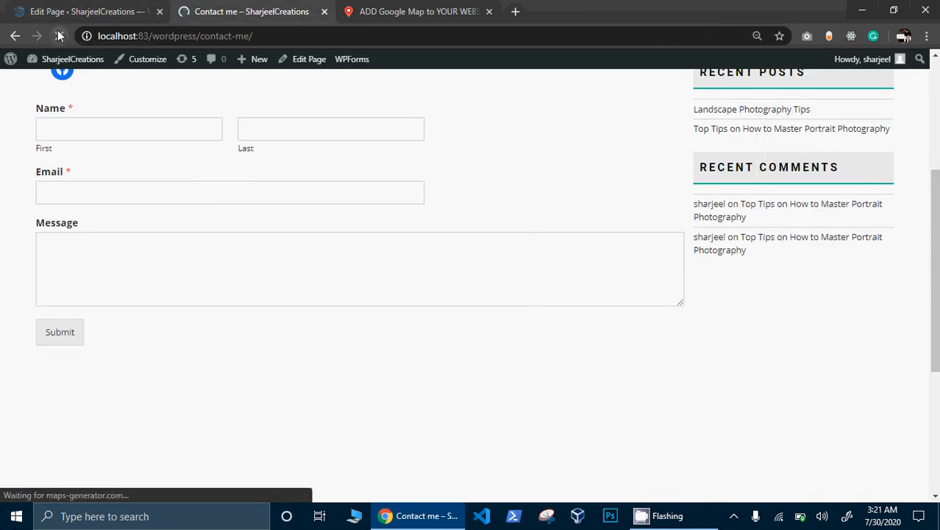
scroll(207, 179, "down", 4)
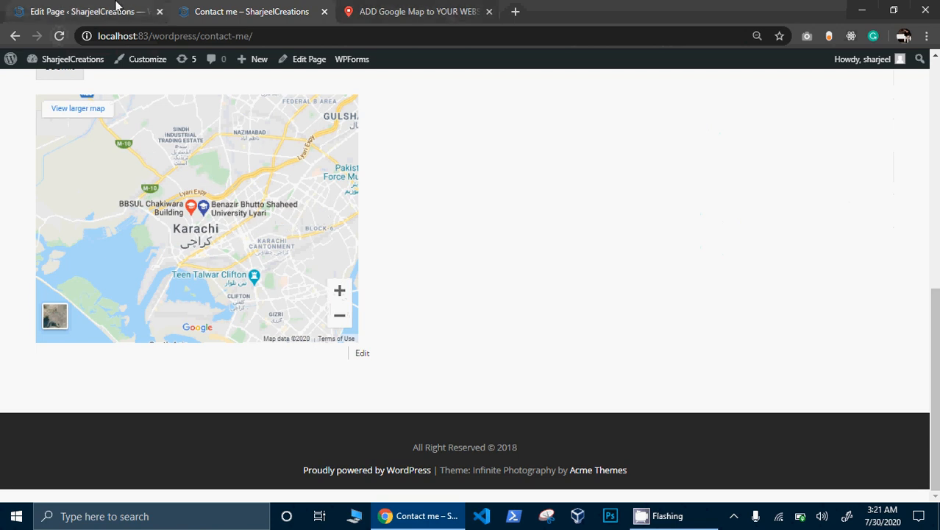
scroll(465, 285, "up", 7)
left_click(610, 94)
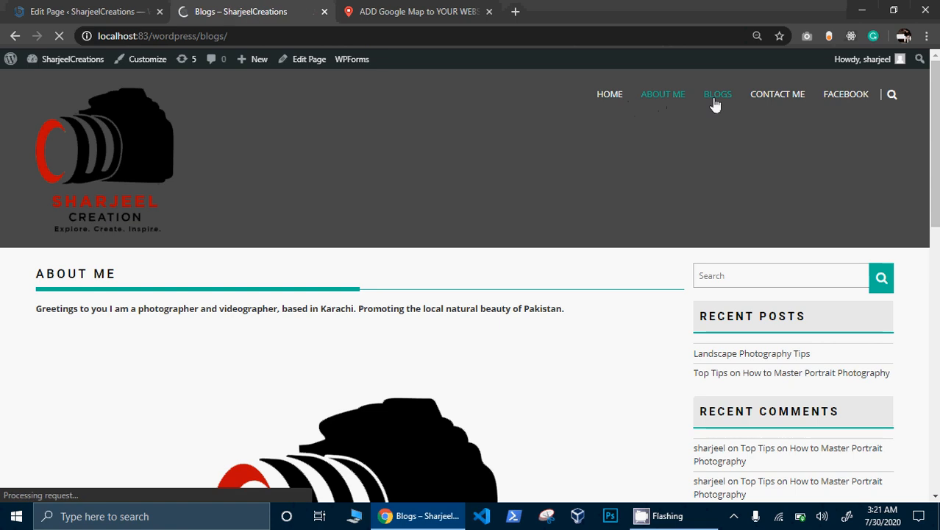
- Reopen the live Contact me page and scroll over the form and the map below it
left_click(778, 105)
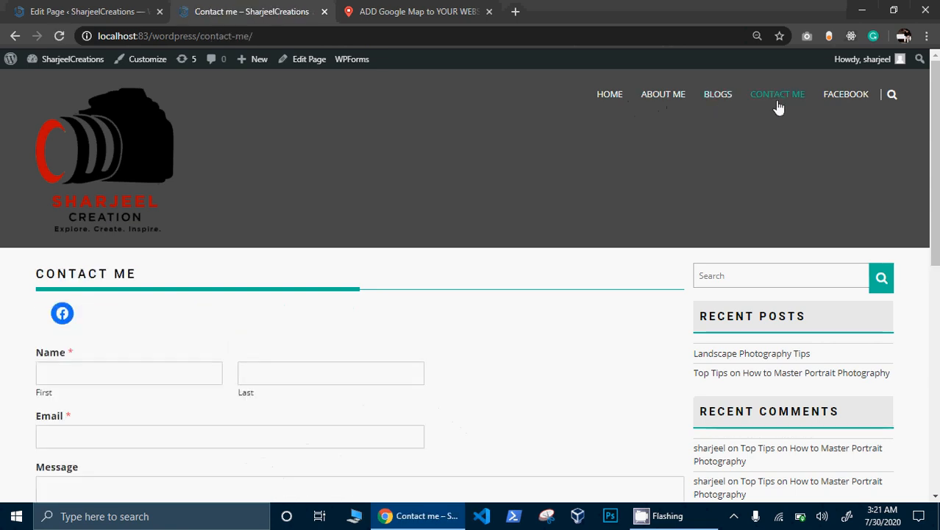
scroll(778, 107, "down", 5)
scroll(778, 107, "up", 3)
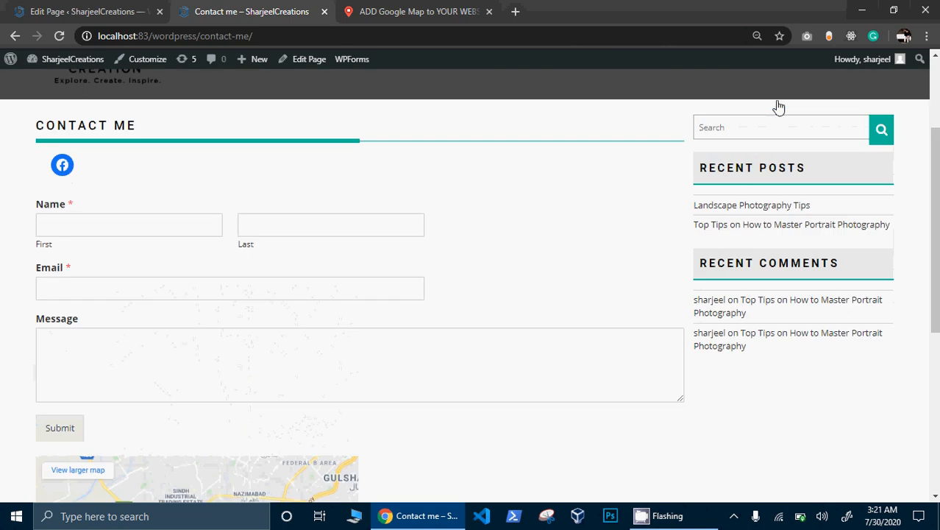
scroll(779, 107, "down", 5)
scroll(778, 108, "up", 8)
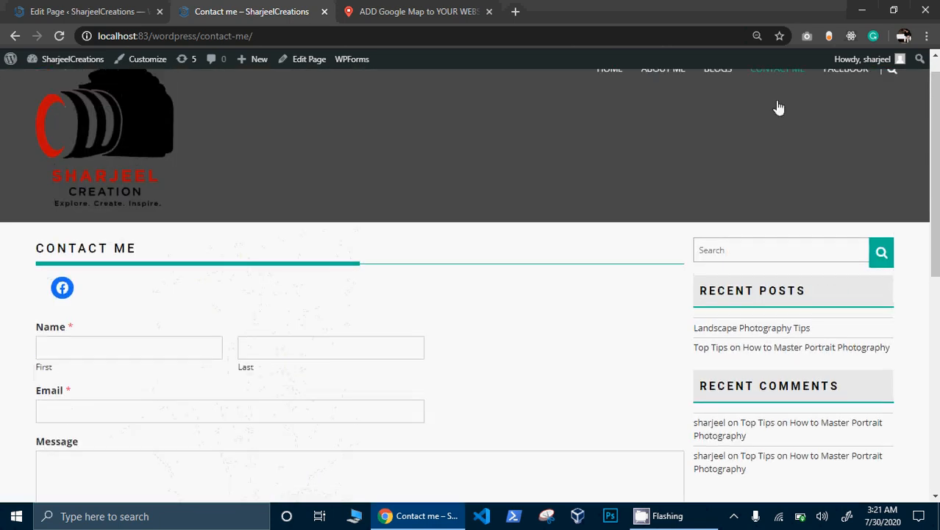
scroll(778, 108, "up", 1)
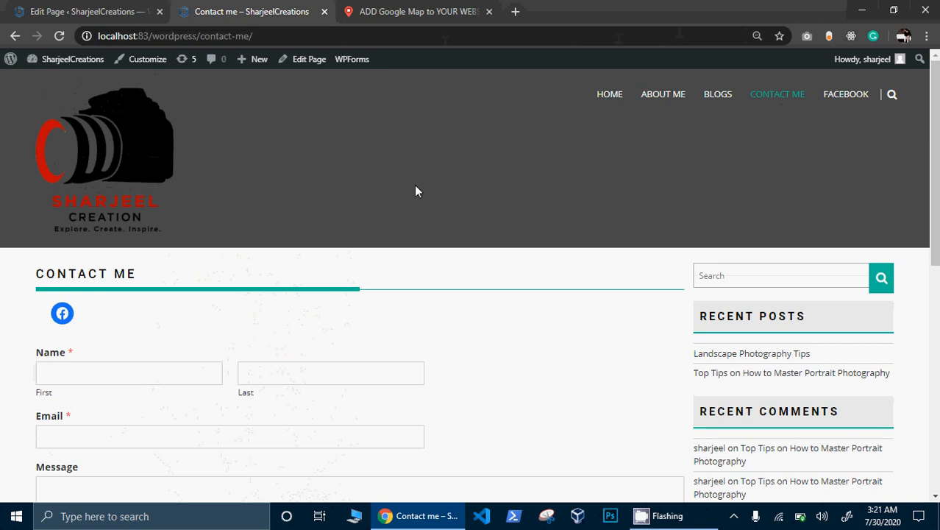
mouse_move(643, 524)
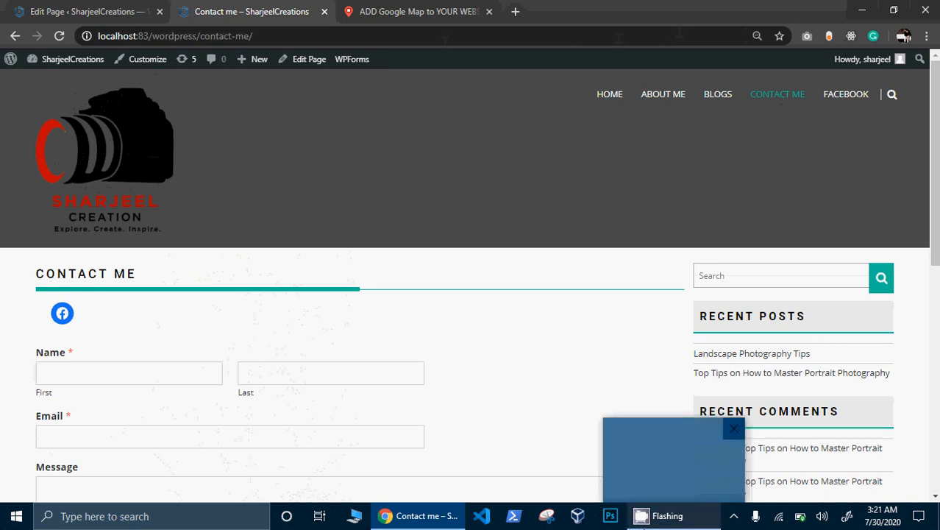
- Open the screen recorder's options from the system tray to stop recording
key("alt+Tab")
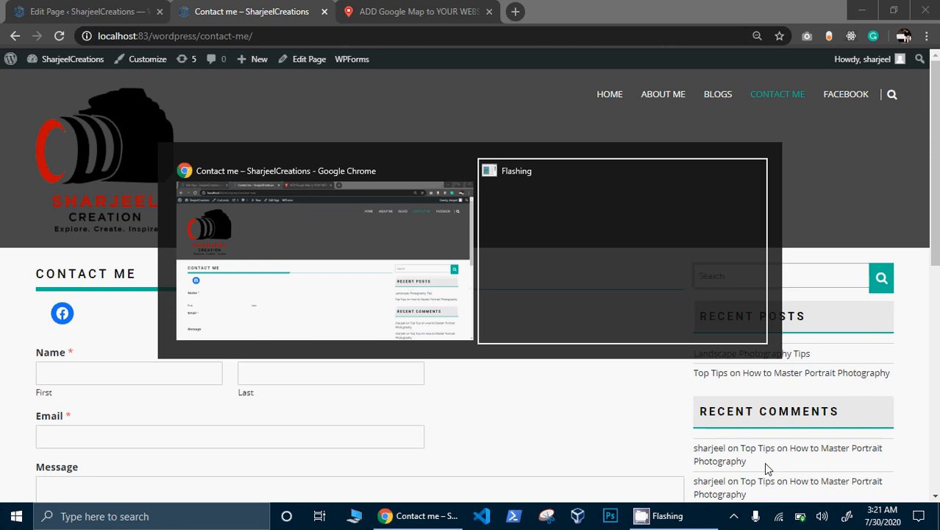
left_click(734, 517)
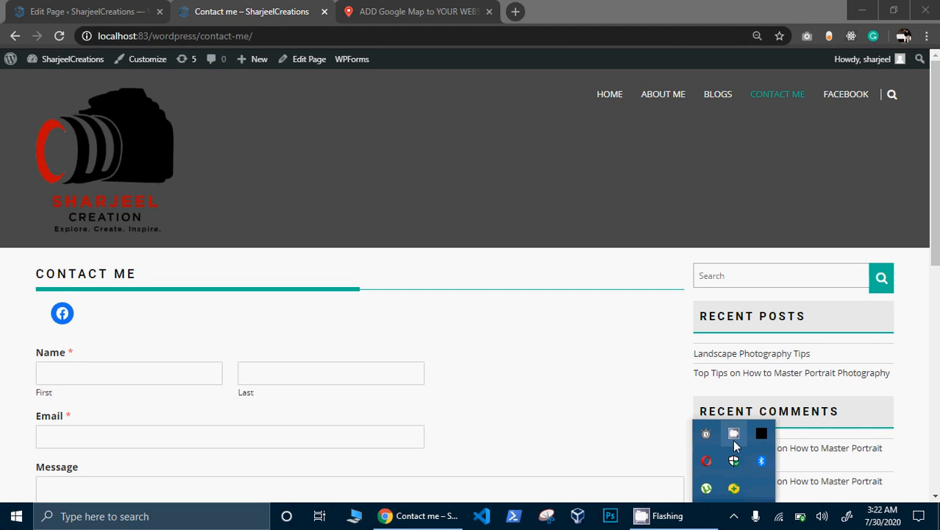
right_click(734, 441)
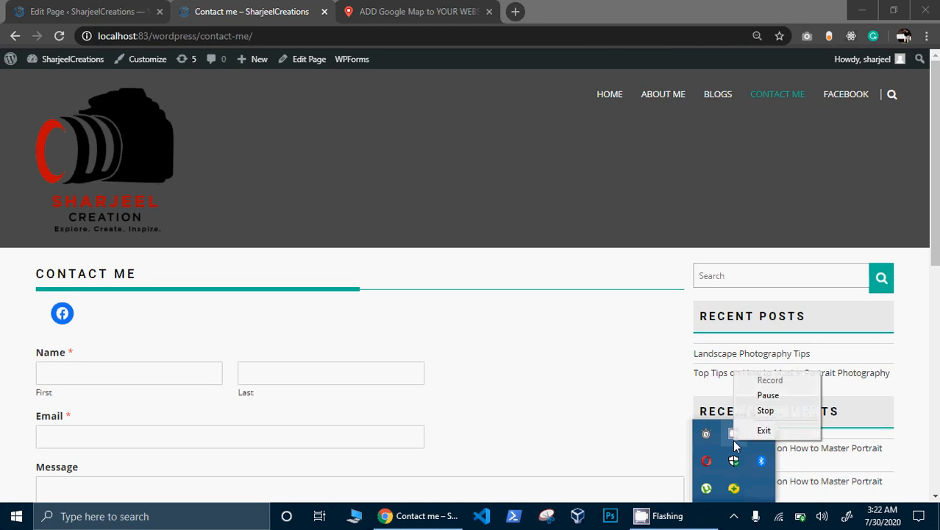